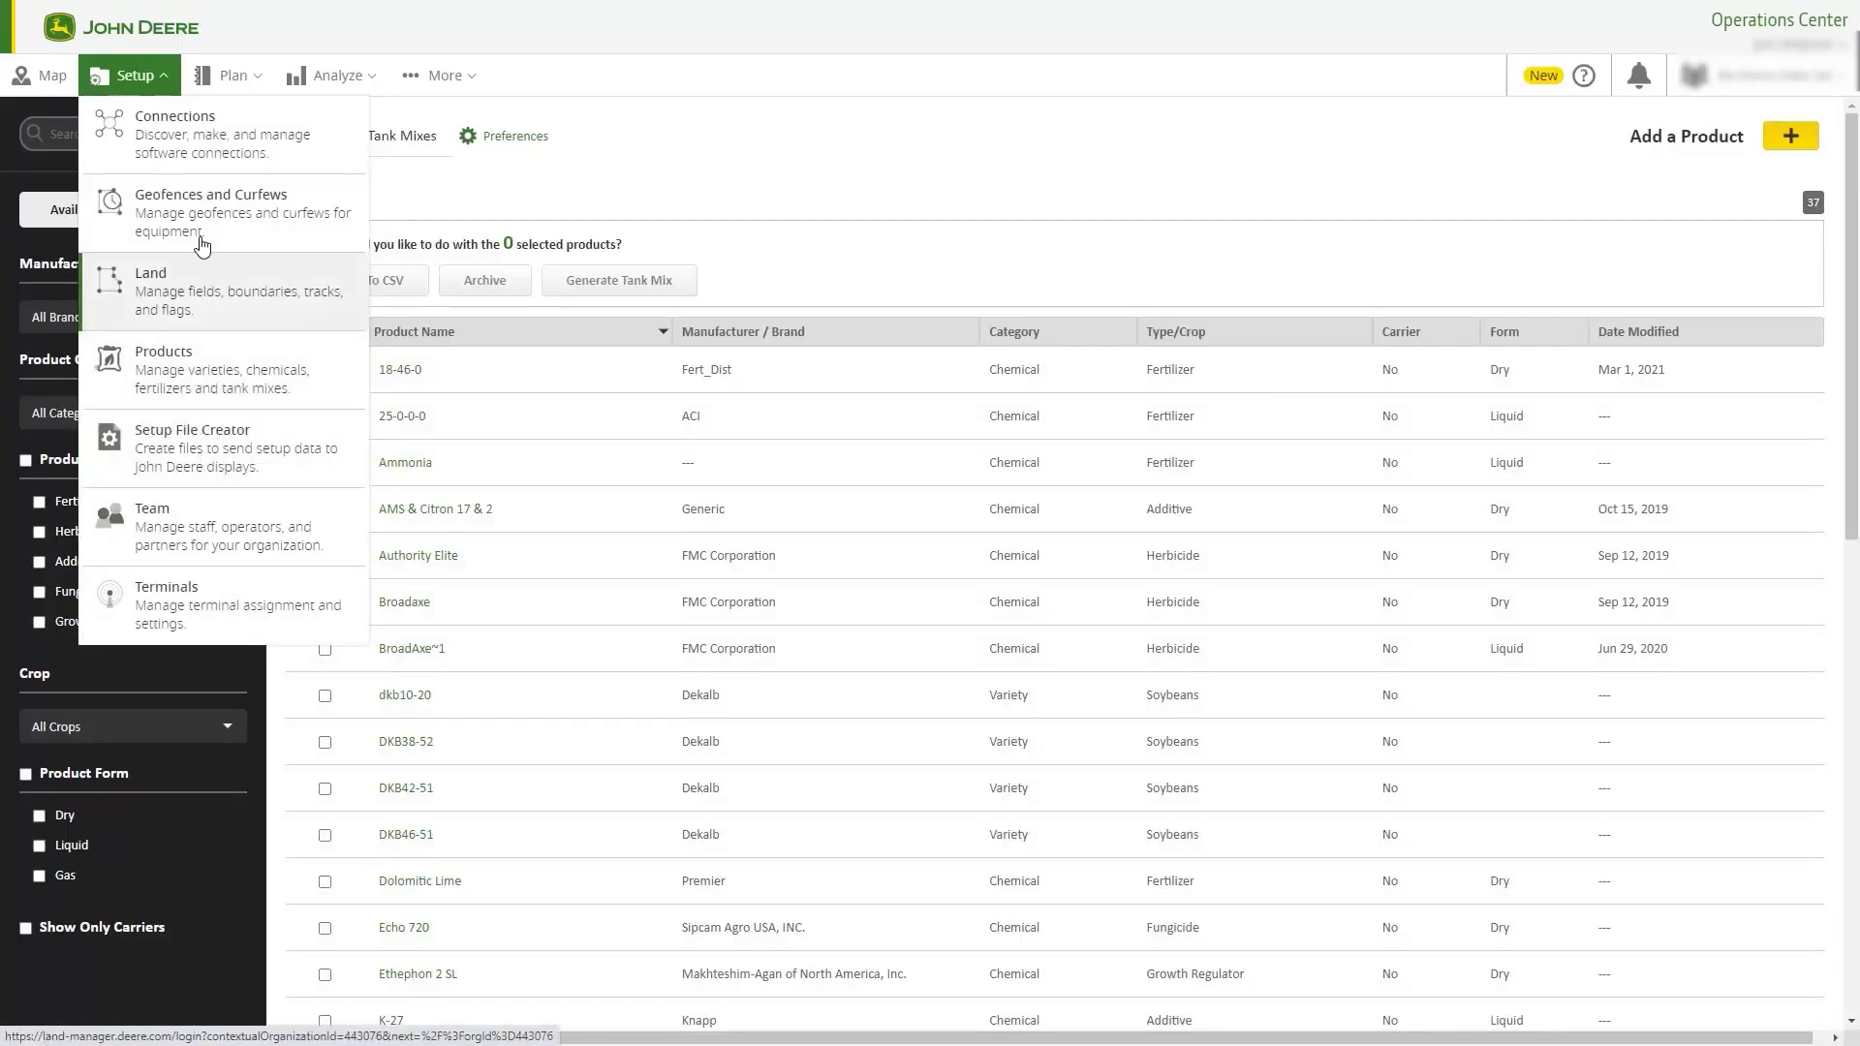
Step: Open the organization's product management page for varieties, chemicals, fertilizers and tank mixes
{"action": "left_click", "coordinate": [228, 74]}
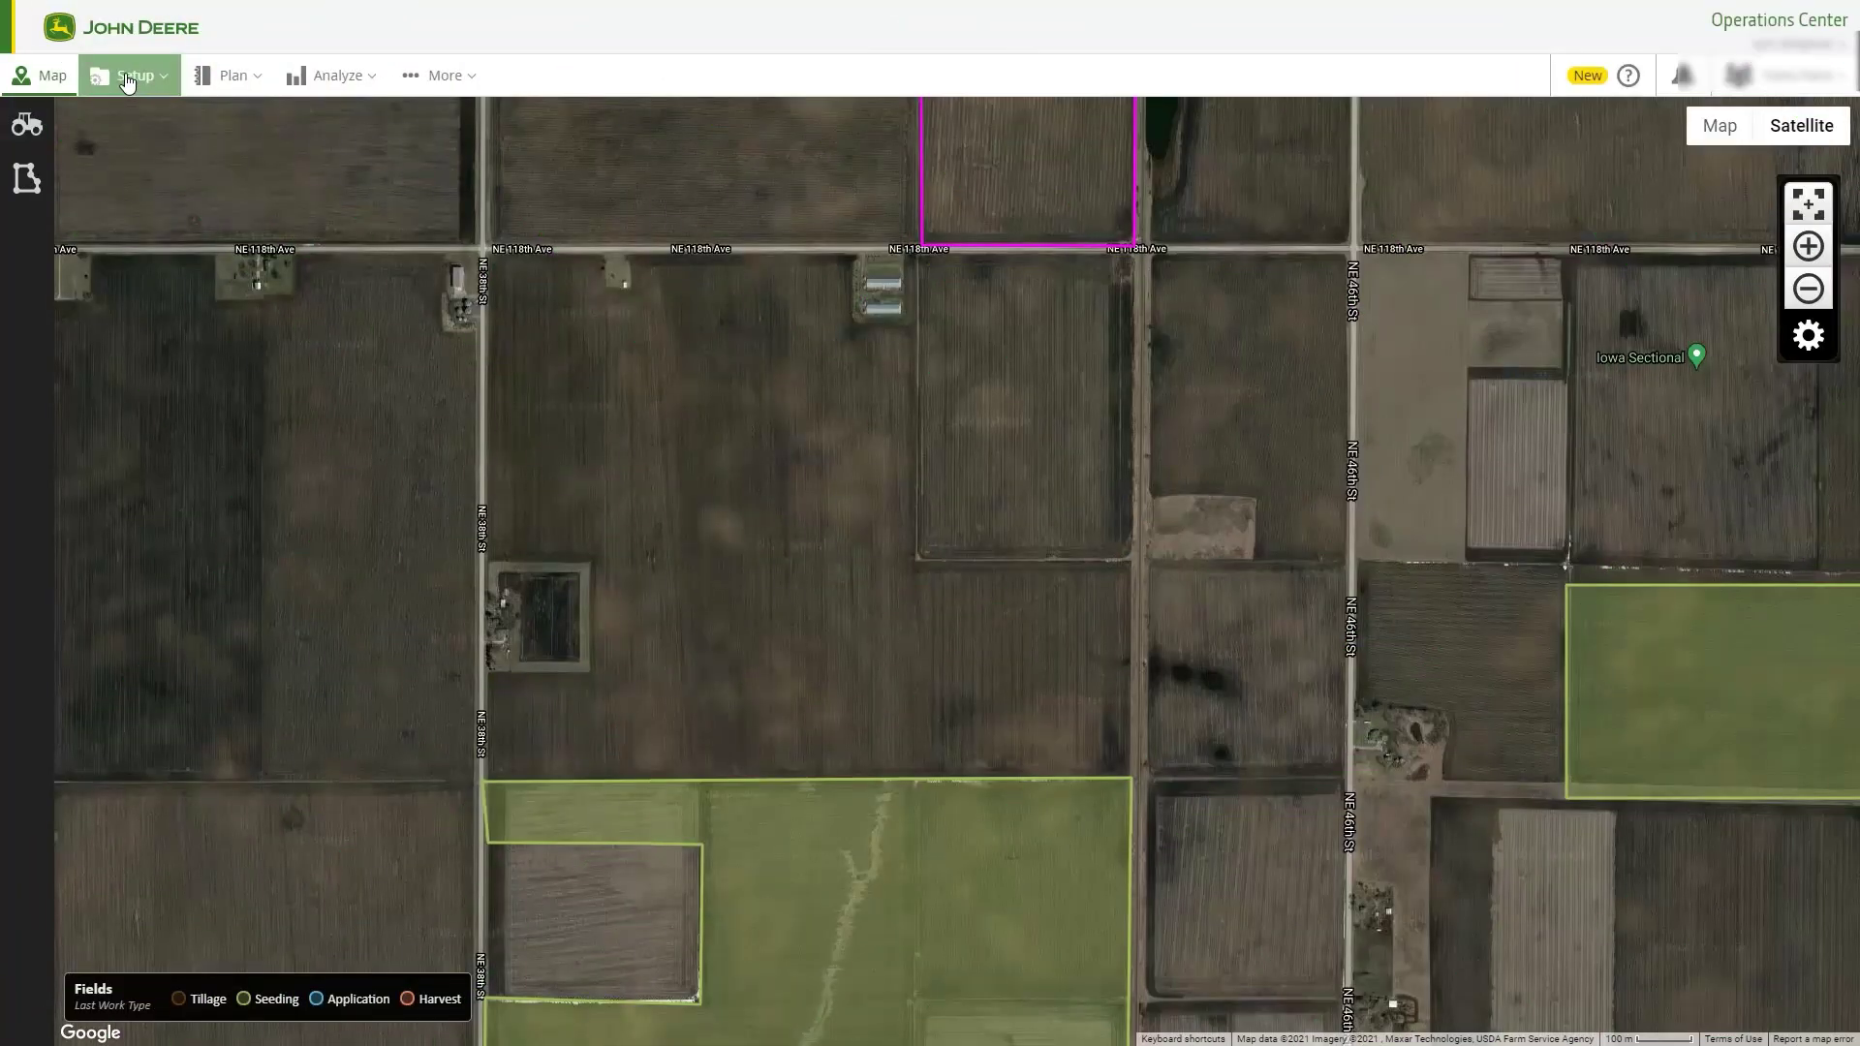
{"action": "left_click", "coordinate": [133, 77]}
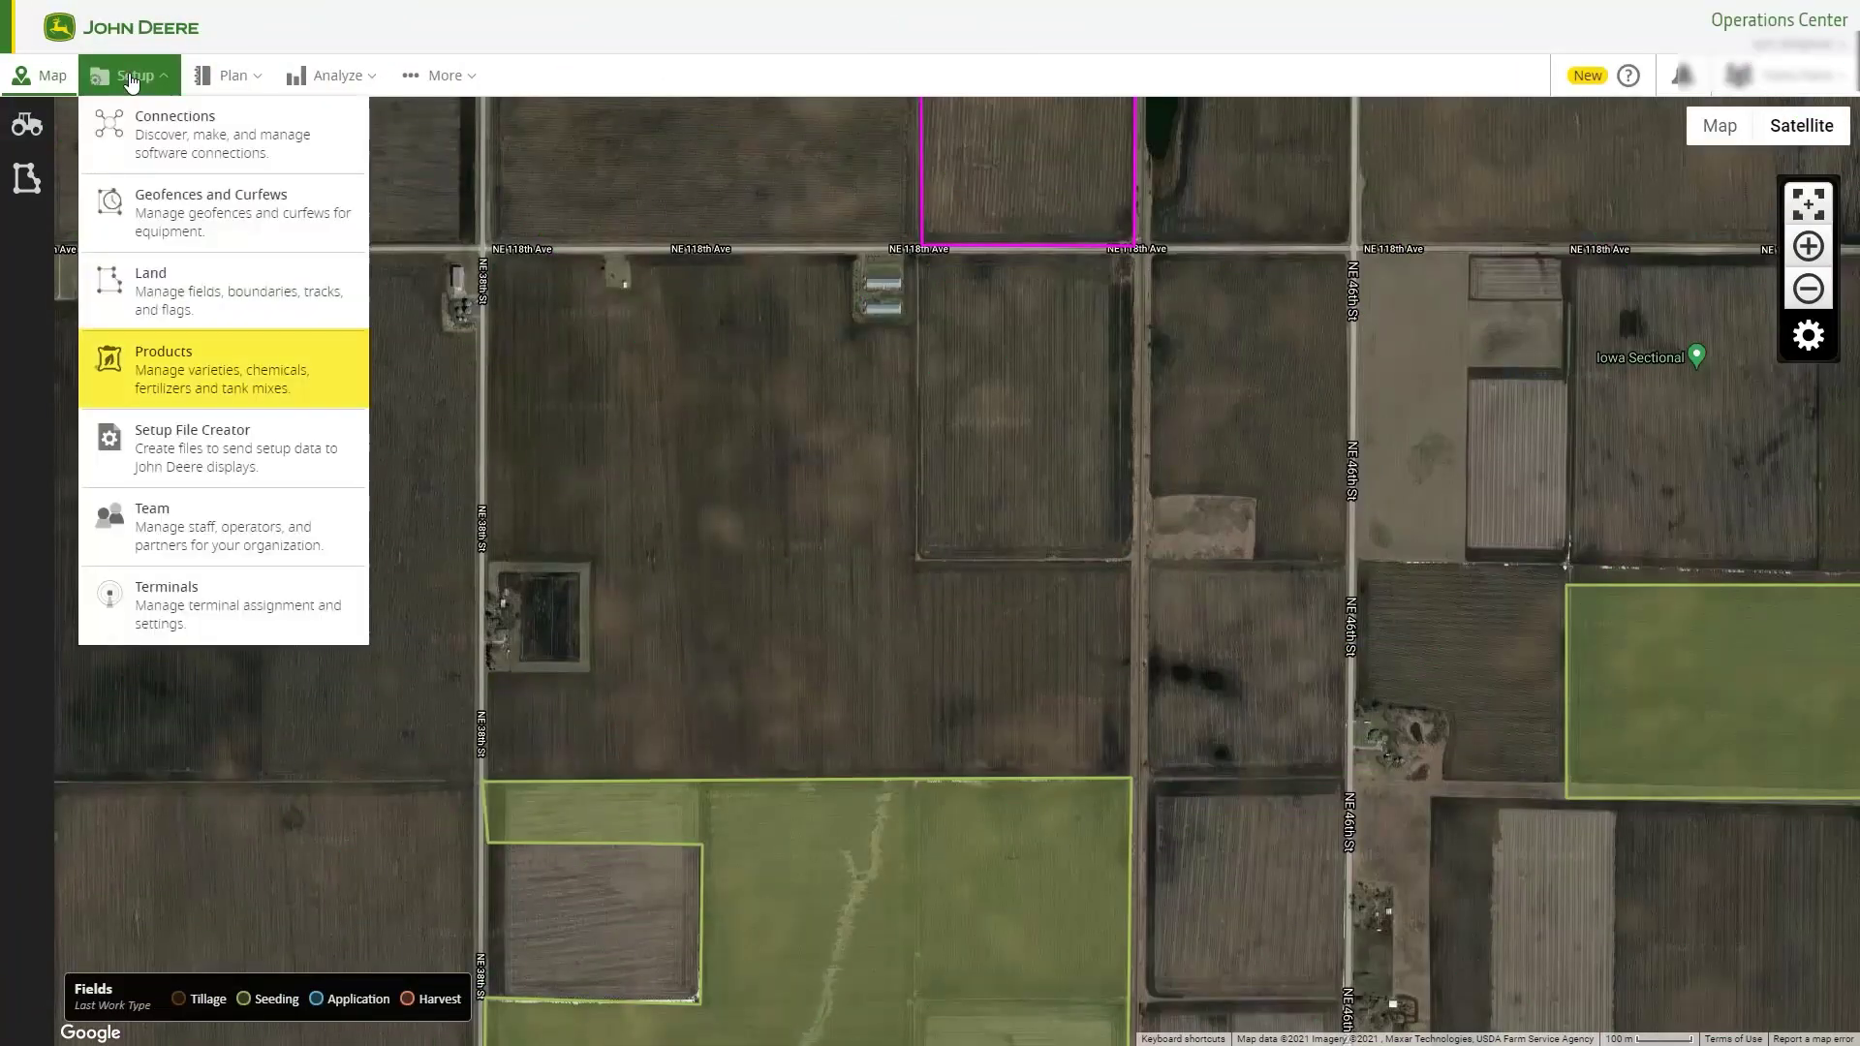
{"action": "left_click", "coordinate": [169, 359]}
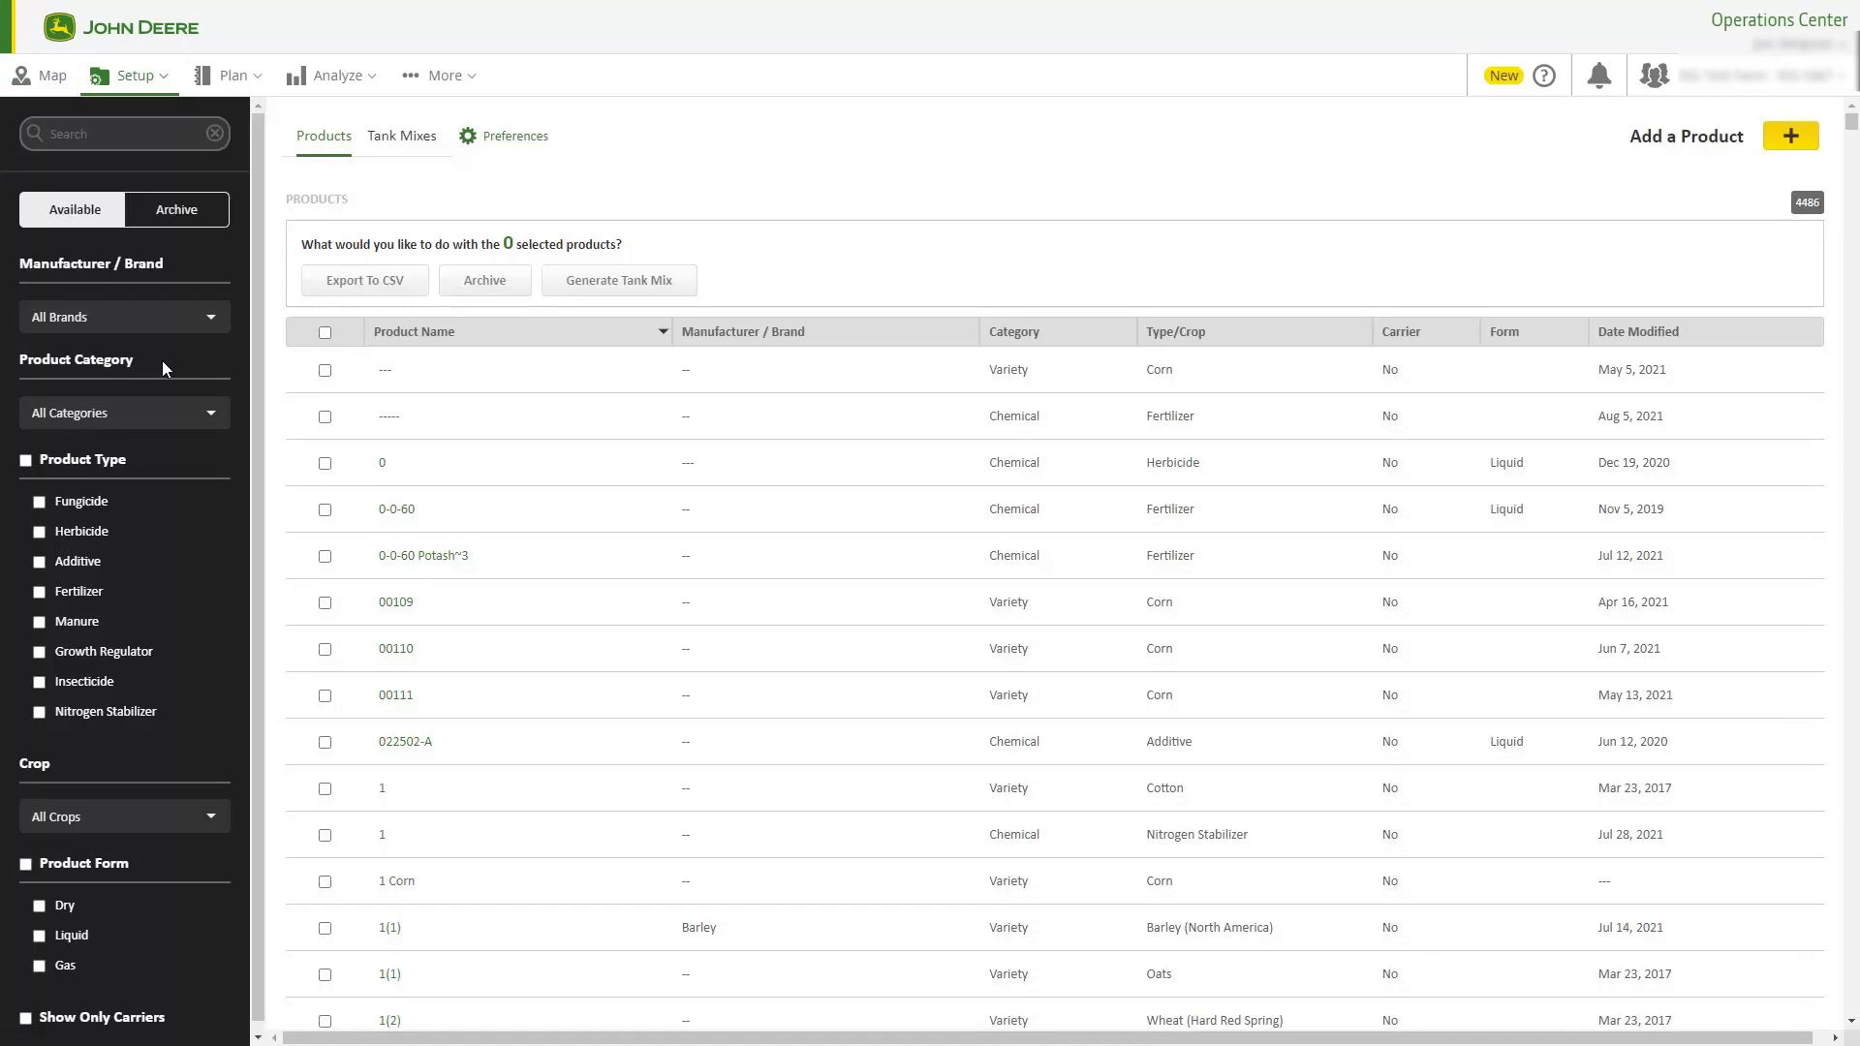
Step: Look over the product category and crop filter choices, the archived products and the tank mixes
{"action": "left_click", "coordinate": [206, 416]}
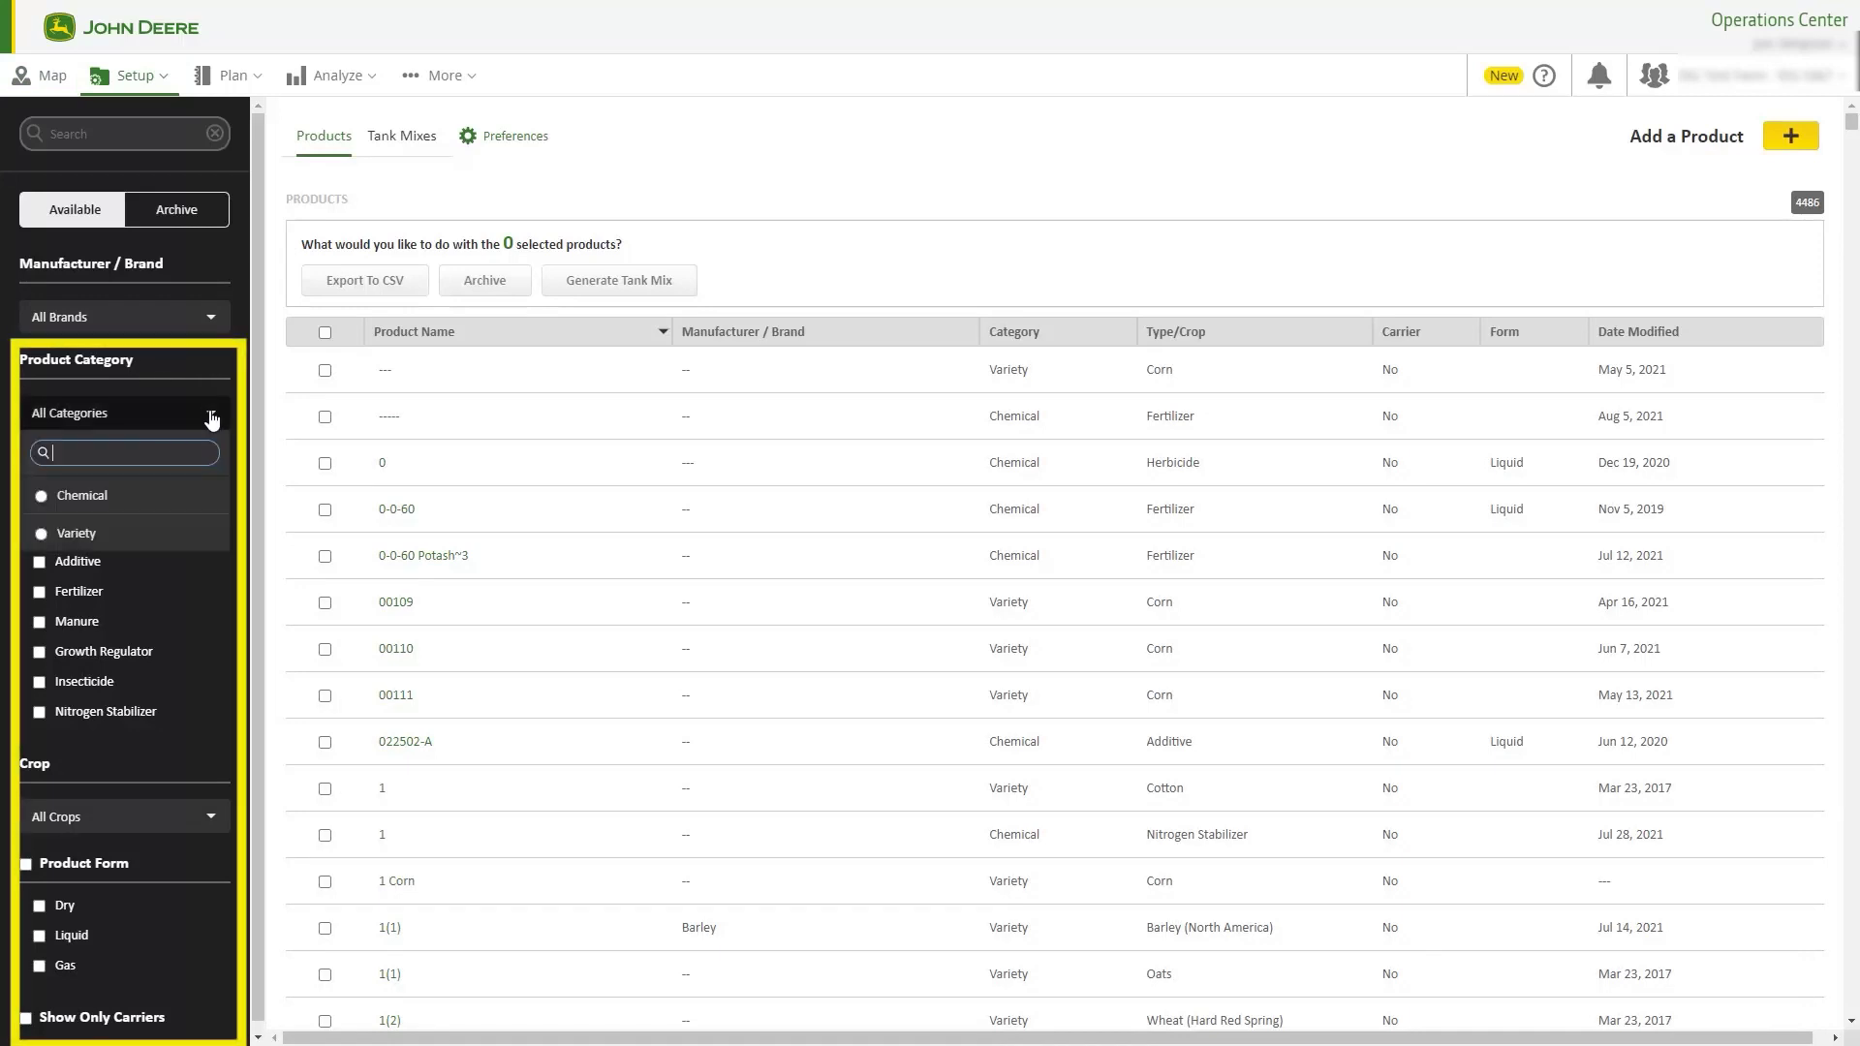
{"action": "left_click", "coordinate": [214, 822]}
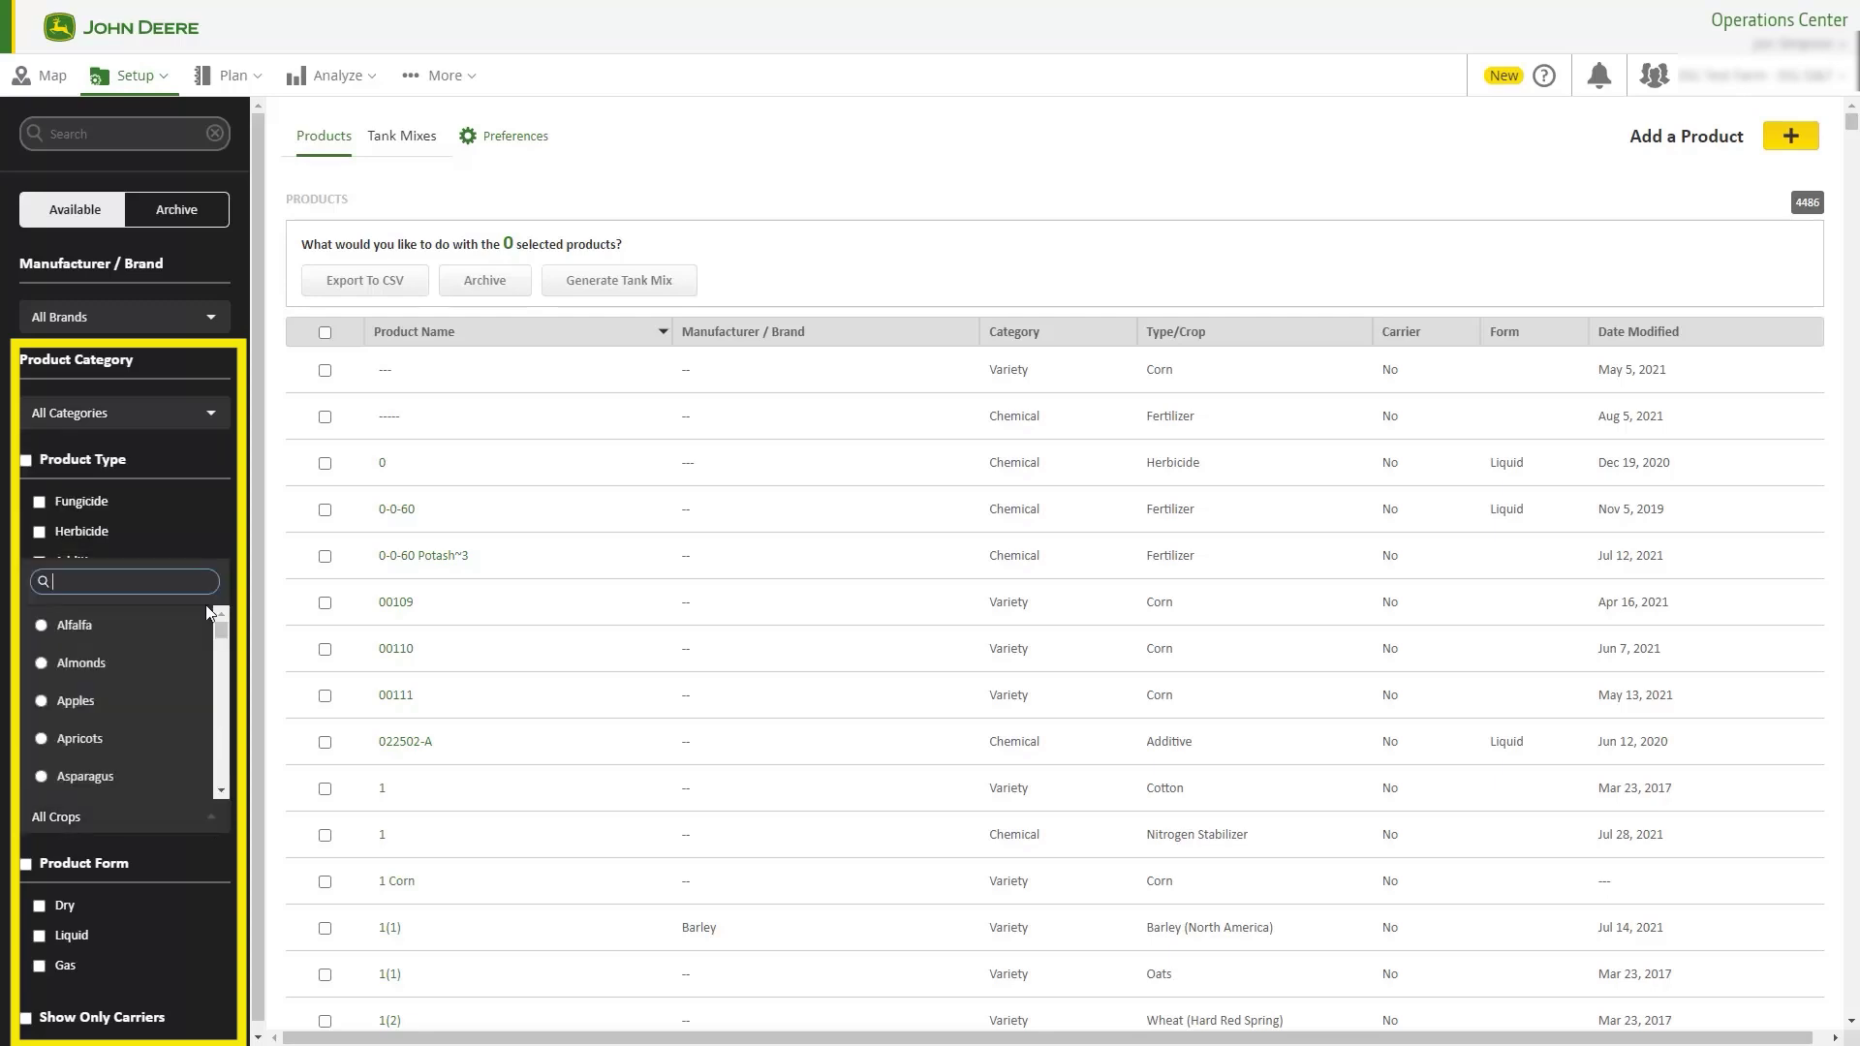
{"action": "left_click", "coordinate": [209, 468]}
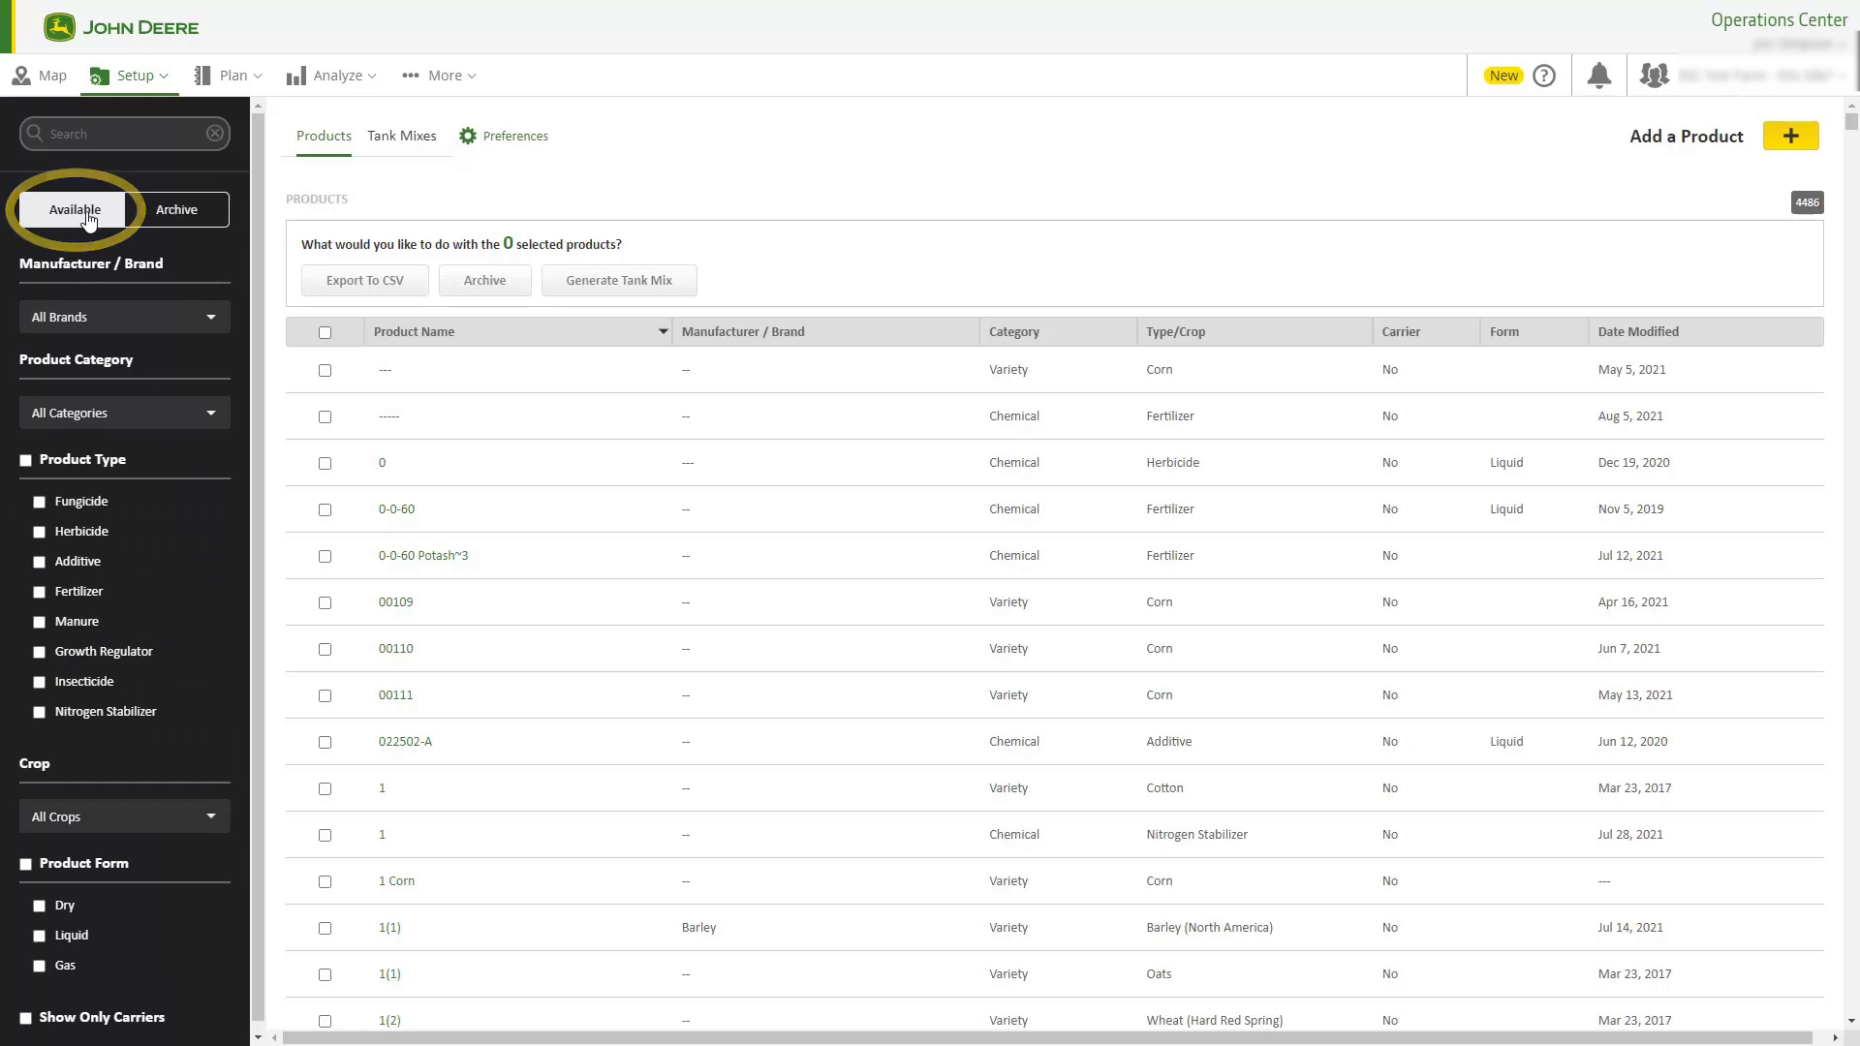
{"action": "left_click", "coordinate": [195, 218]}
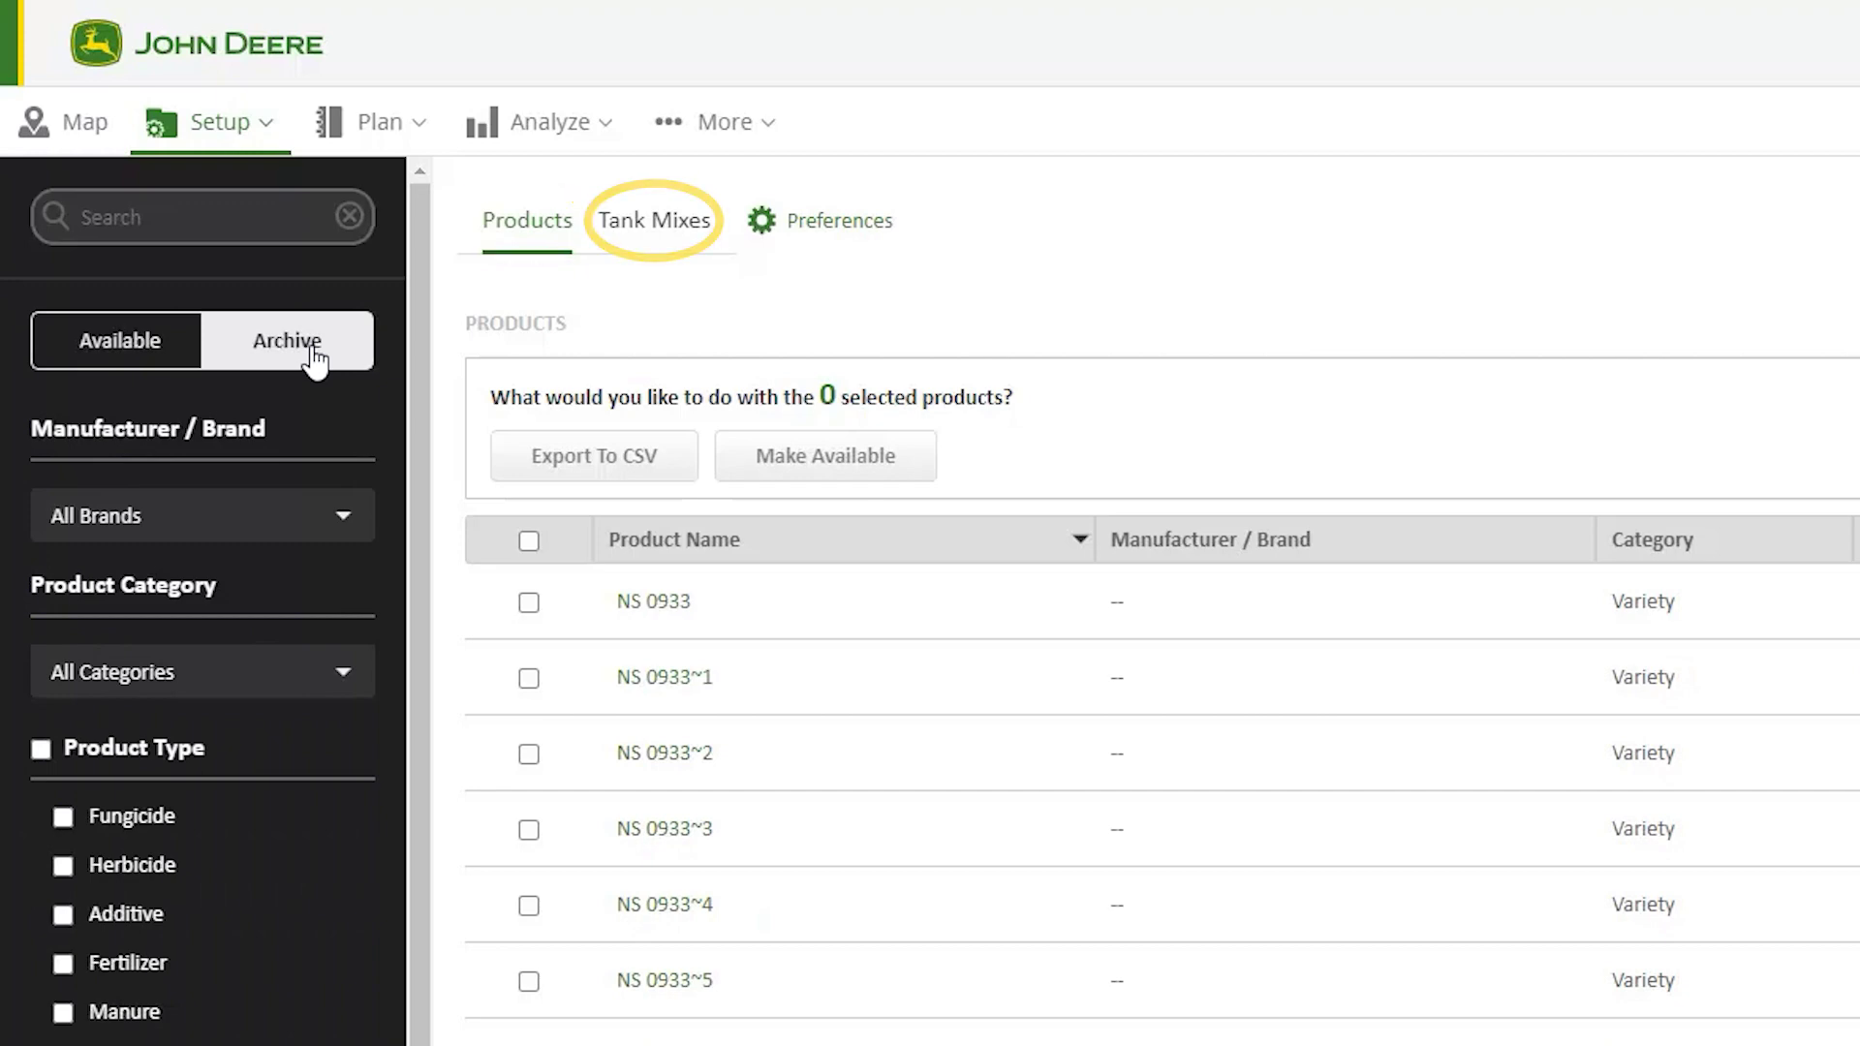
{"action": "left_click", "coordinate": [498, 233]}
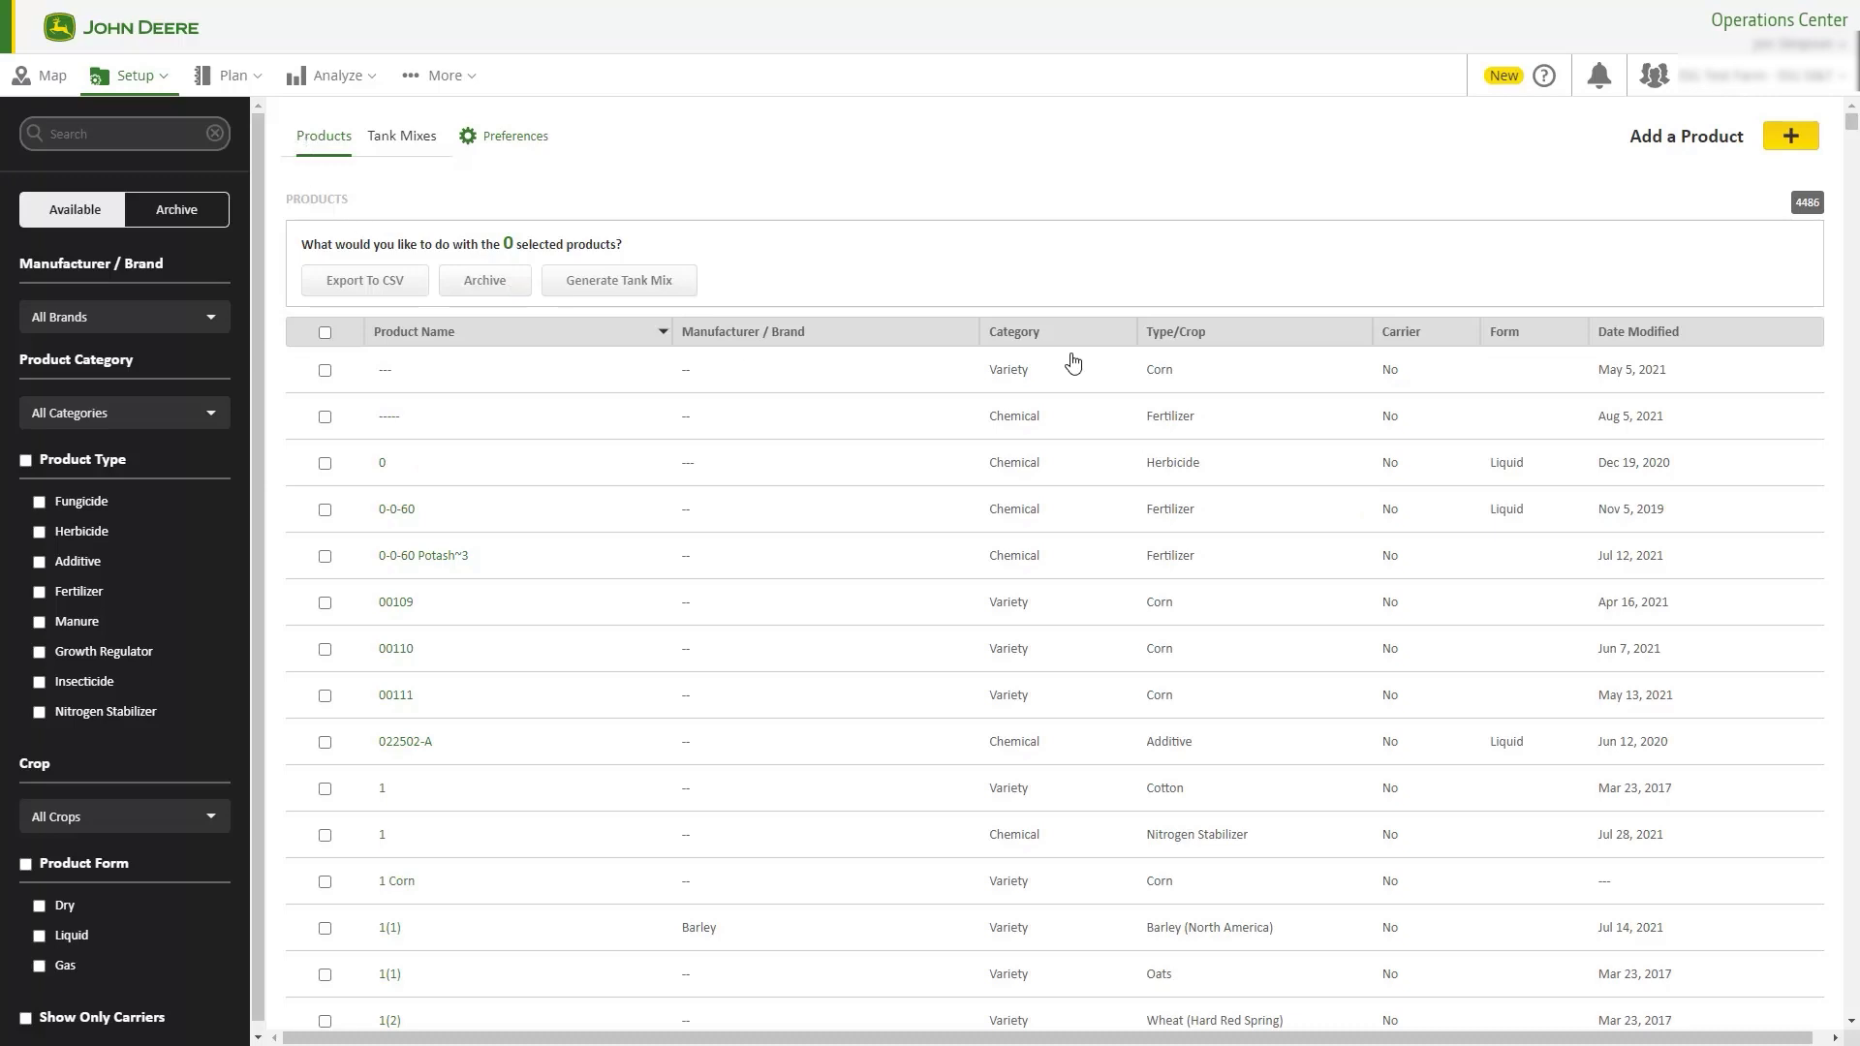
Step: Start adding a product and filter the catalogue to the Chemical category and Fertilizer type
{"action": "left_click", "coordinate": [1792, 140]}
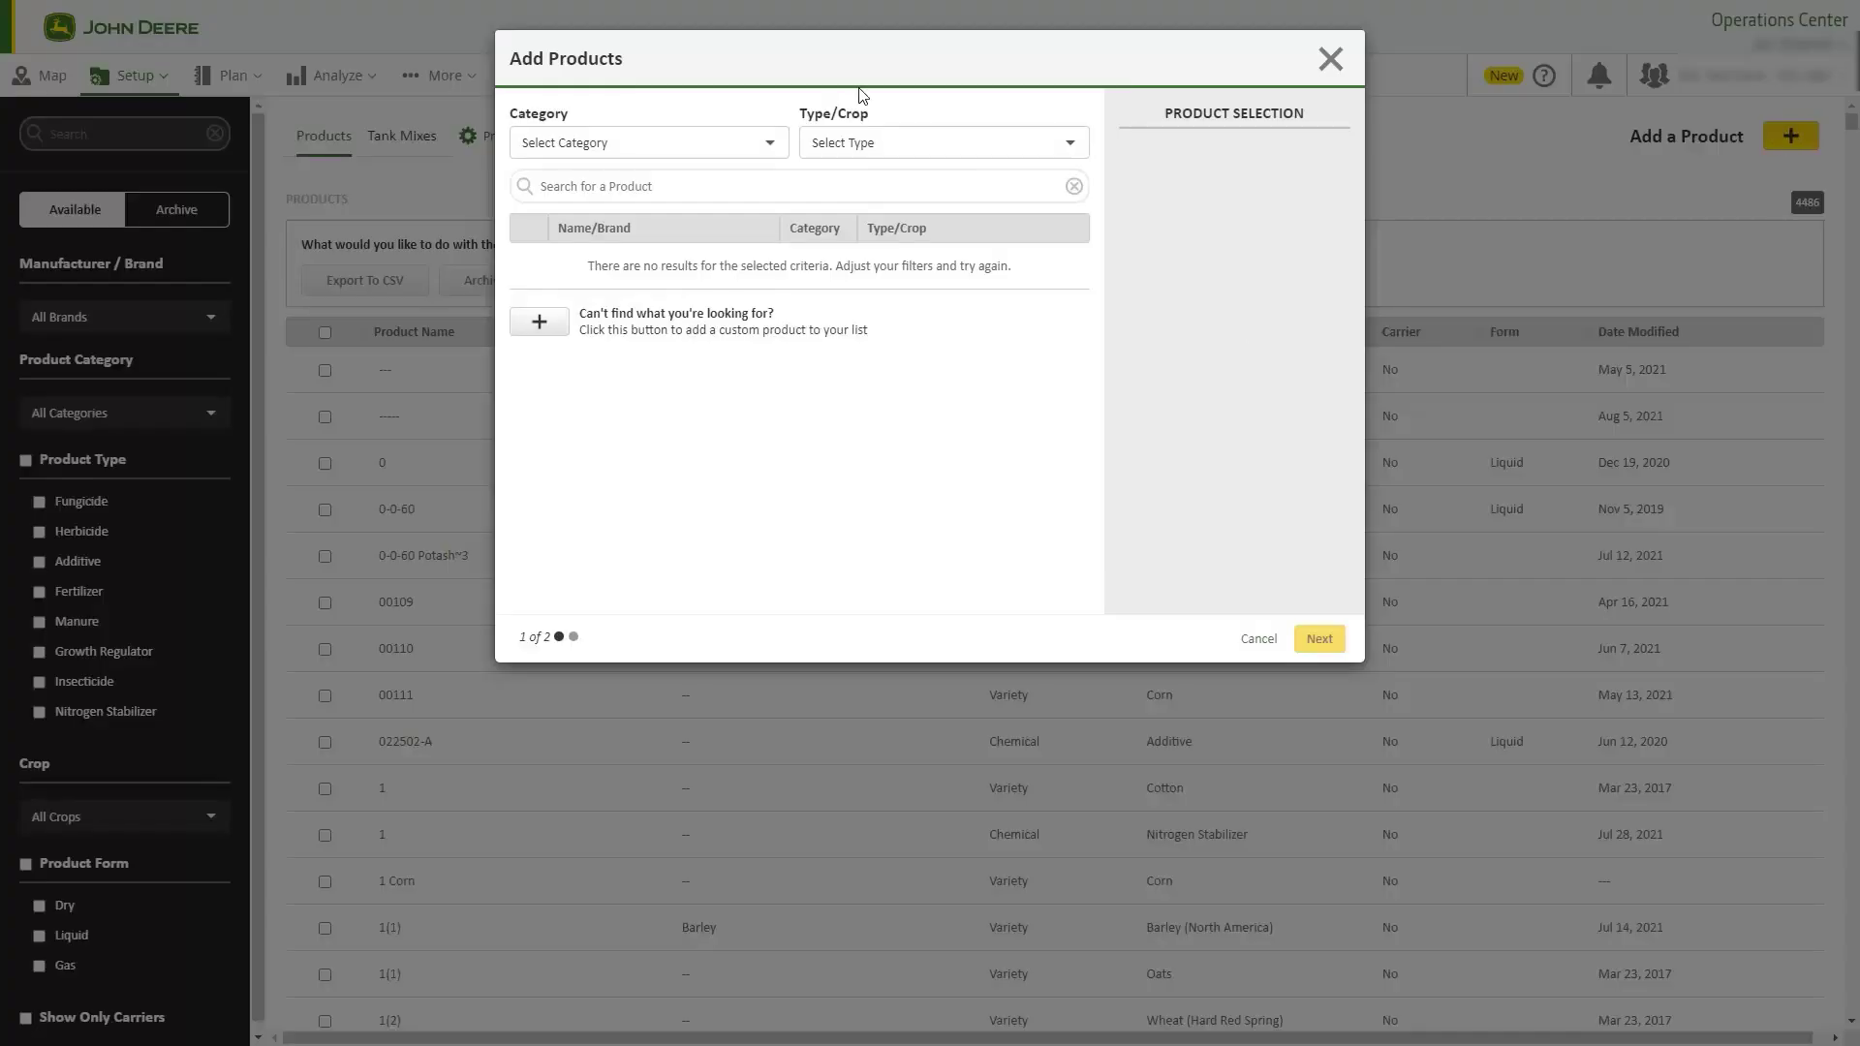
{"action": "left_click", "coordinate": [714, 153]}
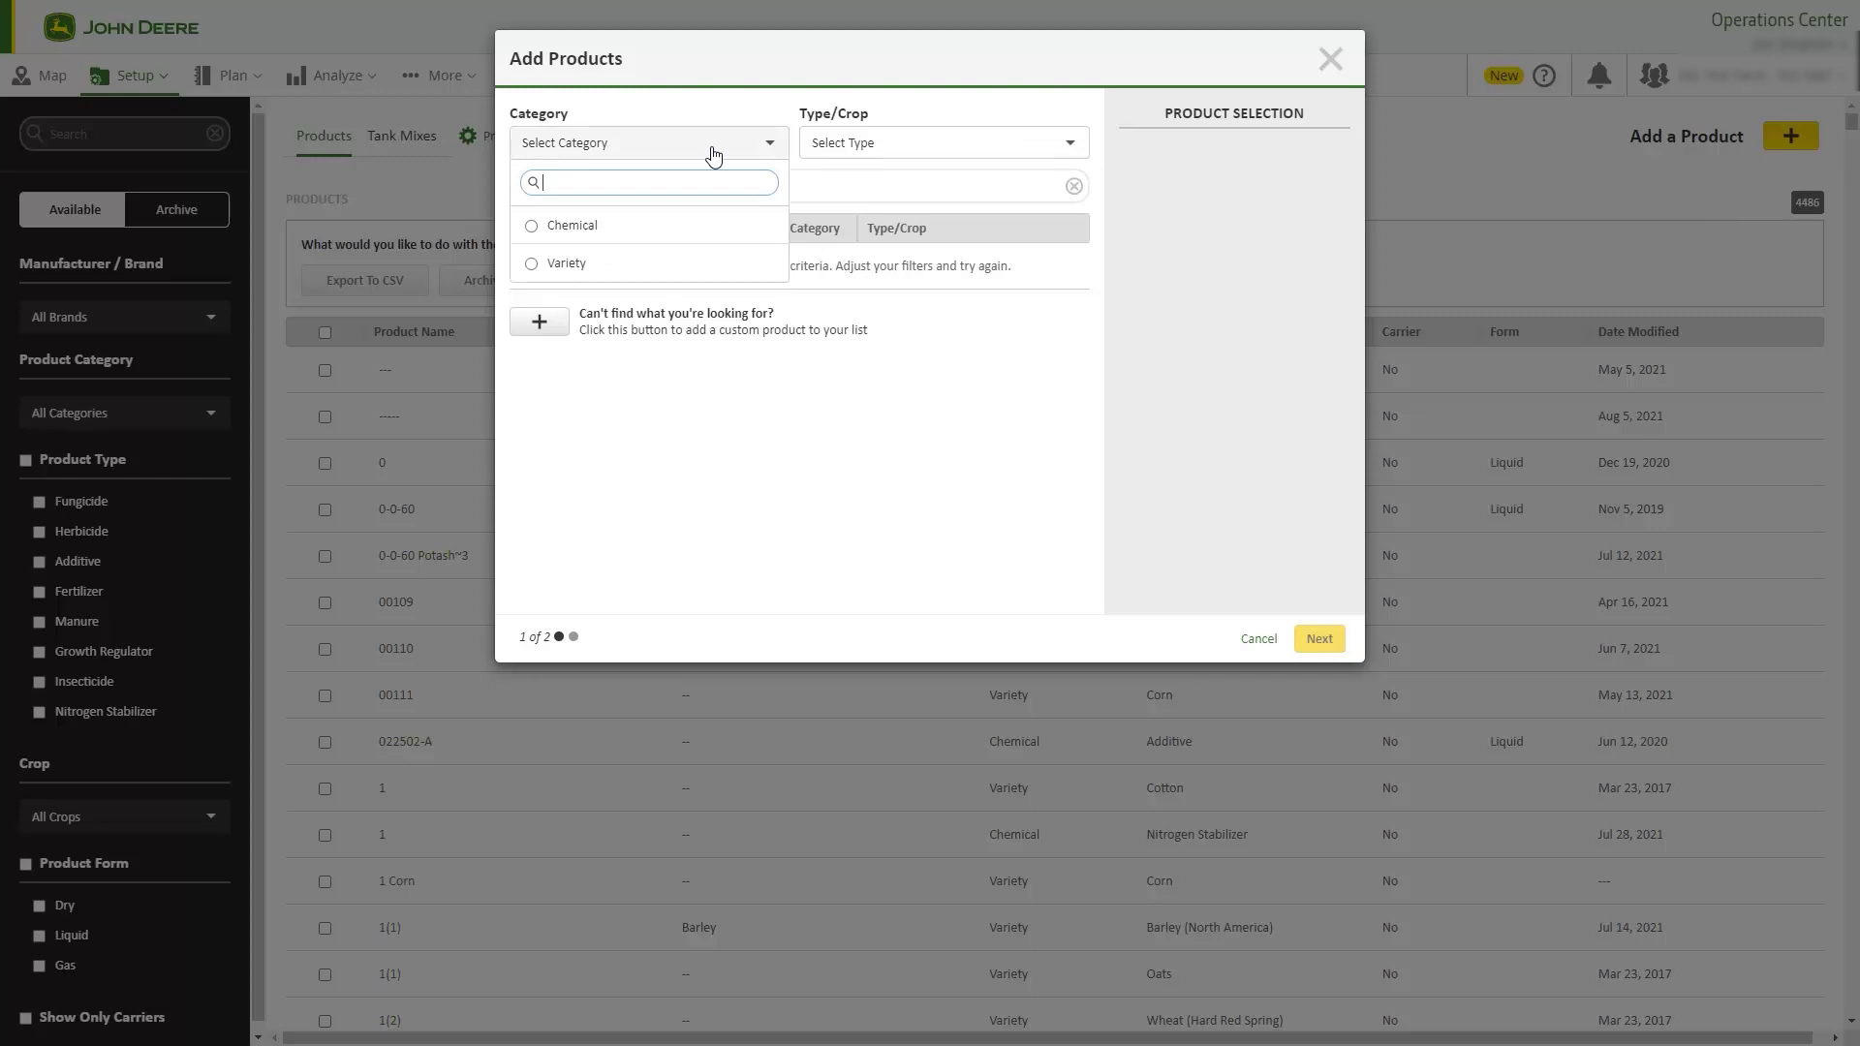
{"action": "left_click", "coordinate": [557, 229]}
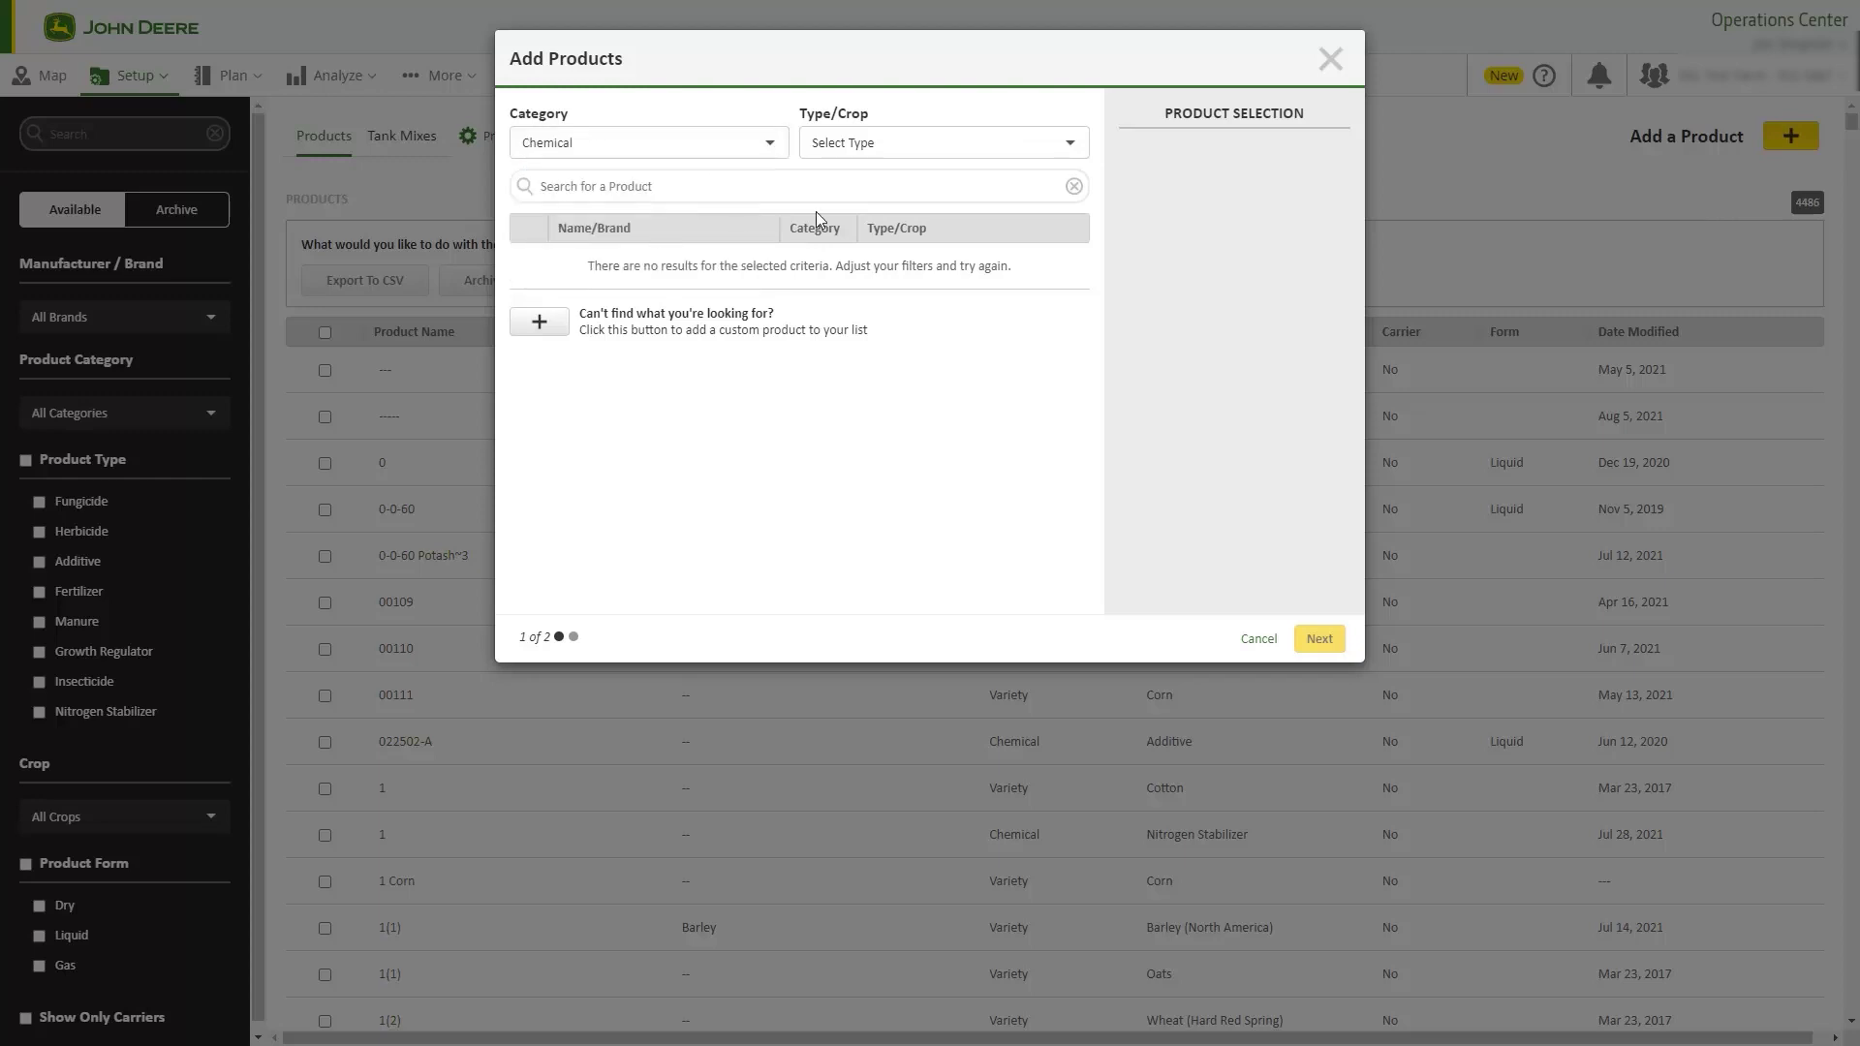
{"action": "left_click", "coordinate": [883, 153]}
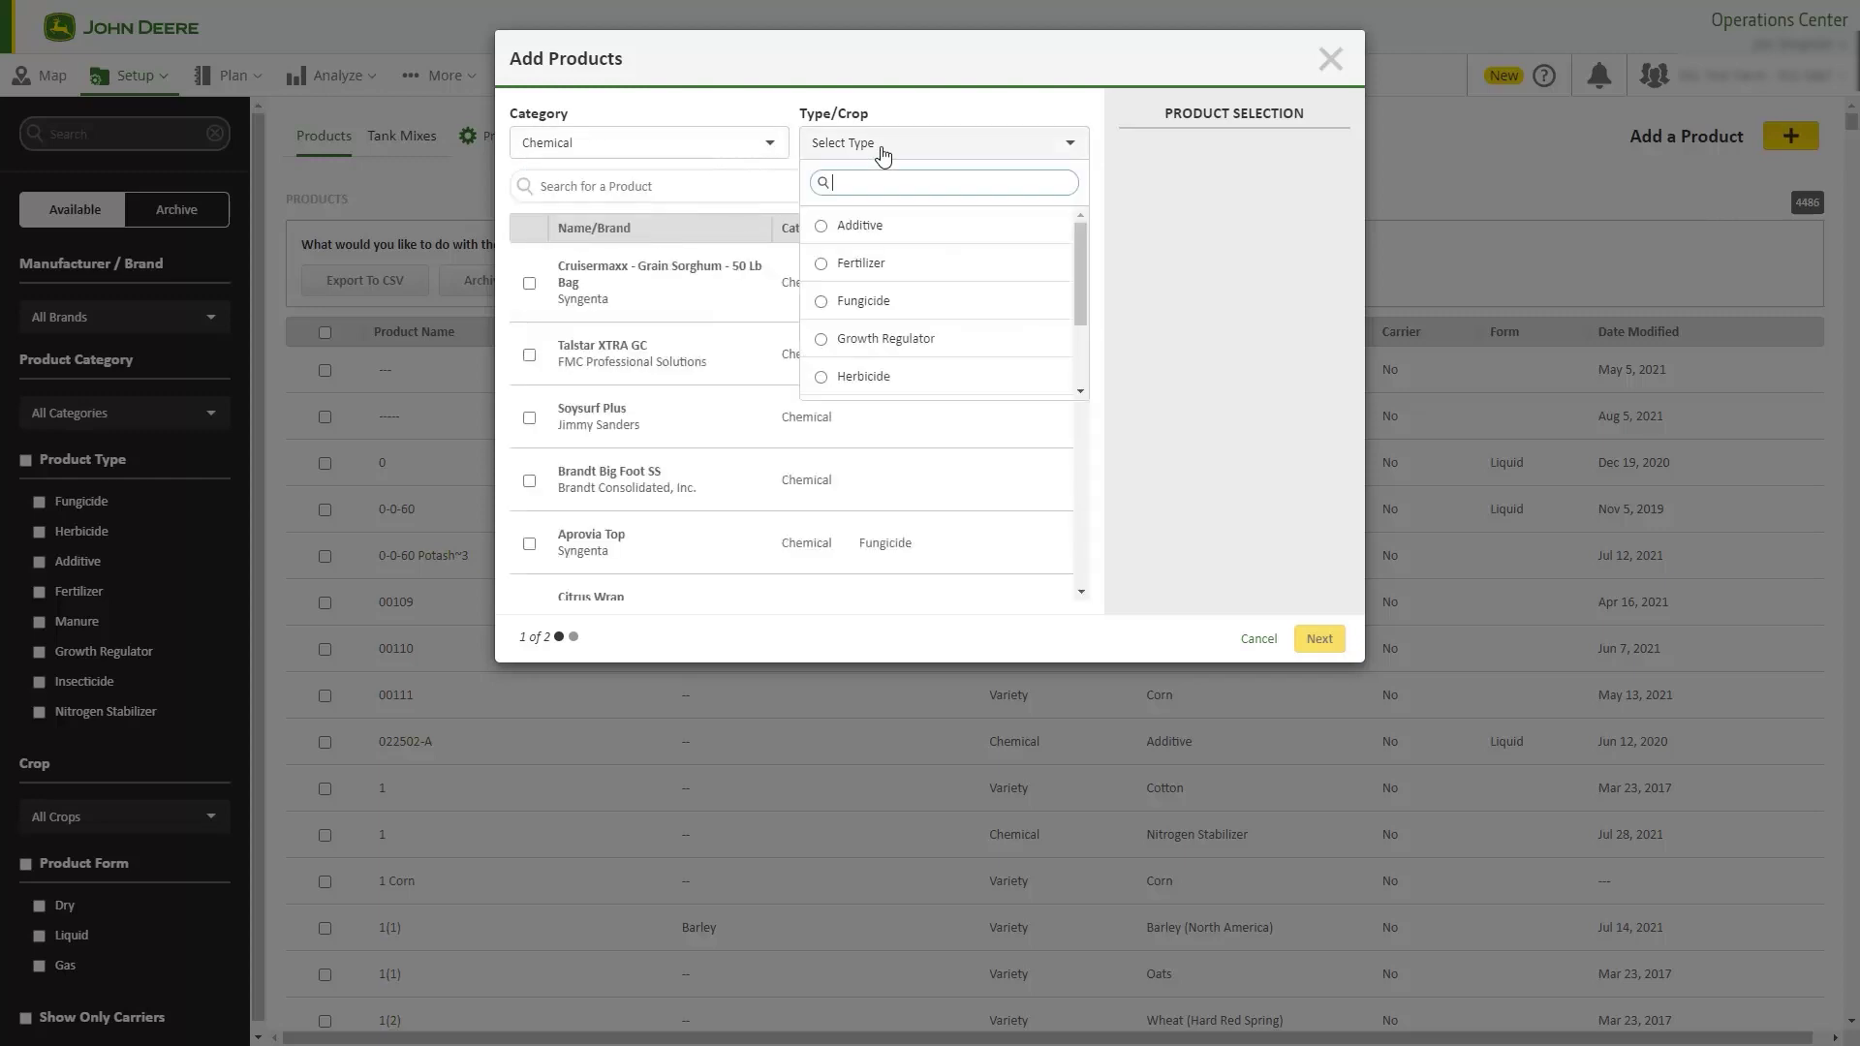
{"action": "left_click", "coordinate": [824, 267]}
{"action": "left_click_drag", "start_coordinate": [1079, 242], "coordinate": [1056, 665]}
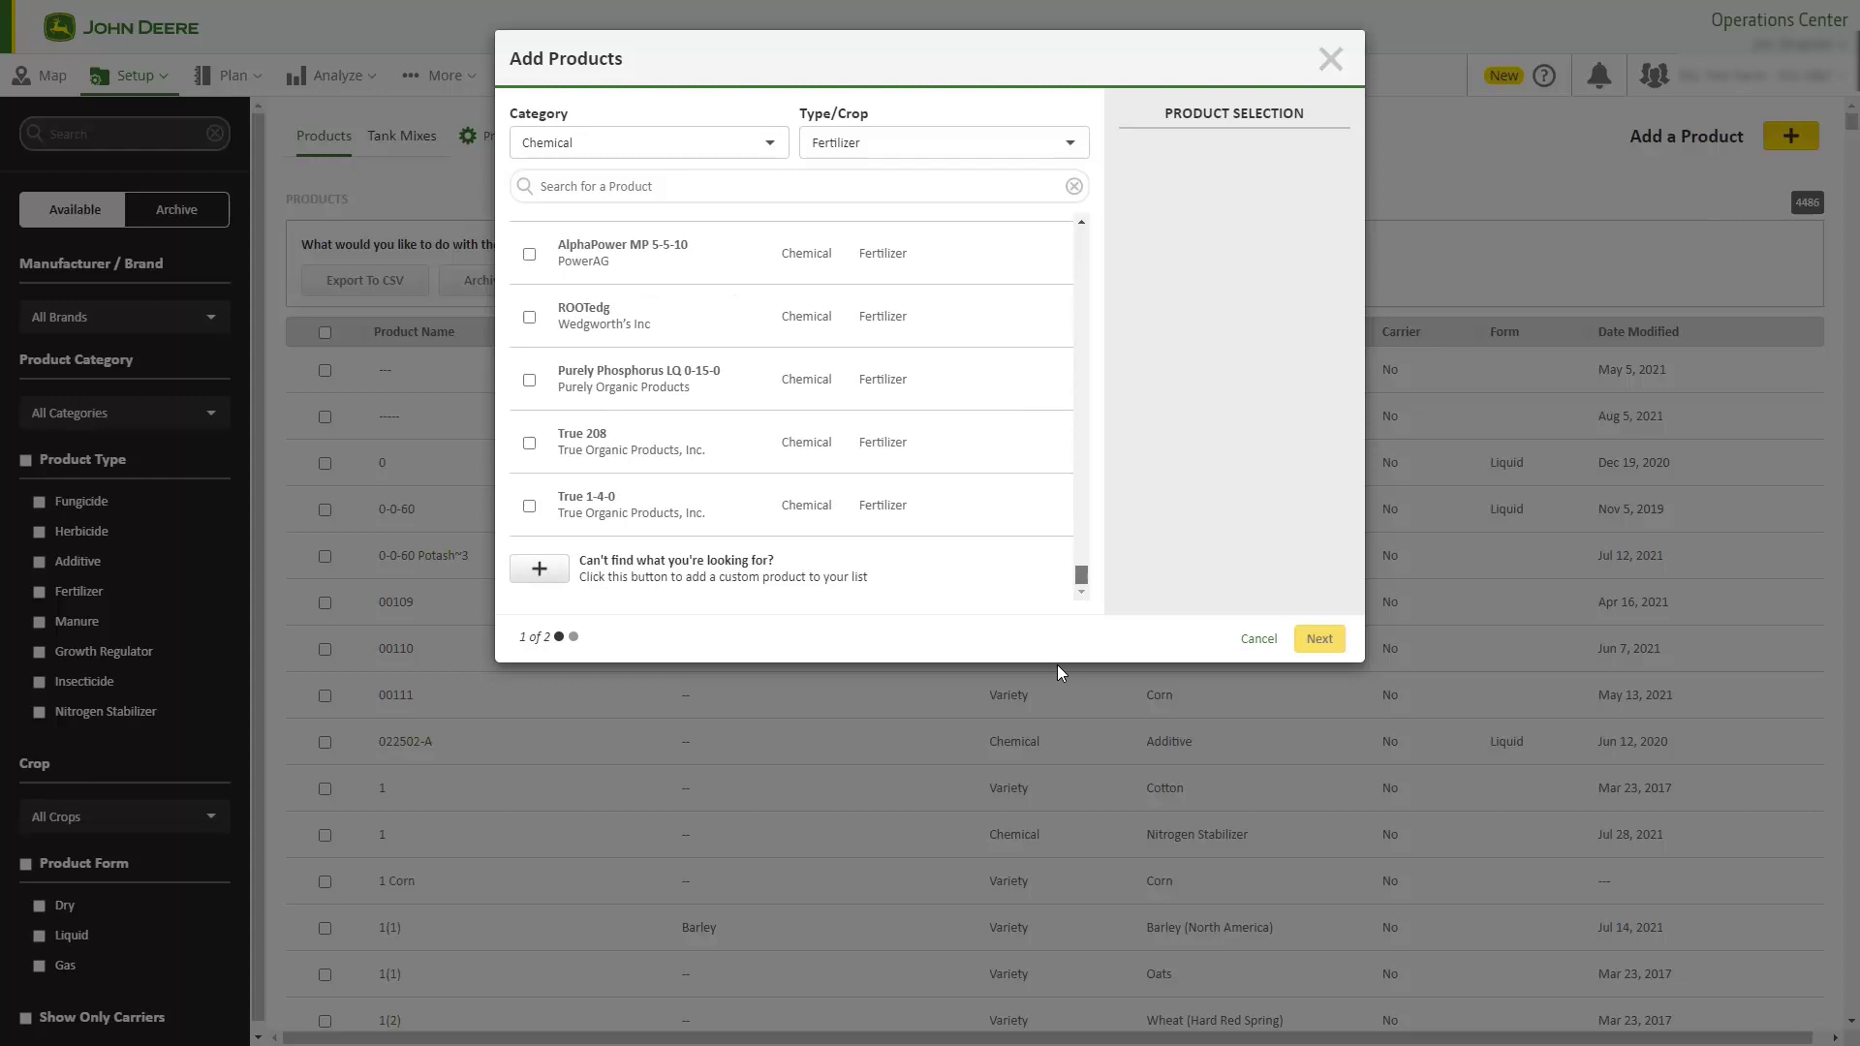
Step: Create a custom chemical product named FERTILIZER TEST with registration number 123-456-789, chemical type Fertilizer and form Liquid
{"action": "left_click", "coordinate": [539, 571]}
{"action": "left_click", "coordinate": [1082, 162]}
{"action": "type", "text": "123-456-789"}
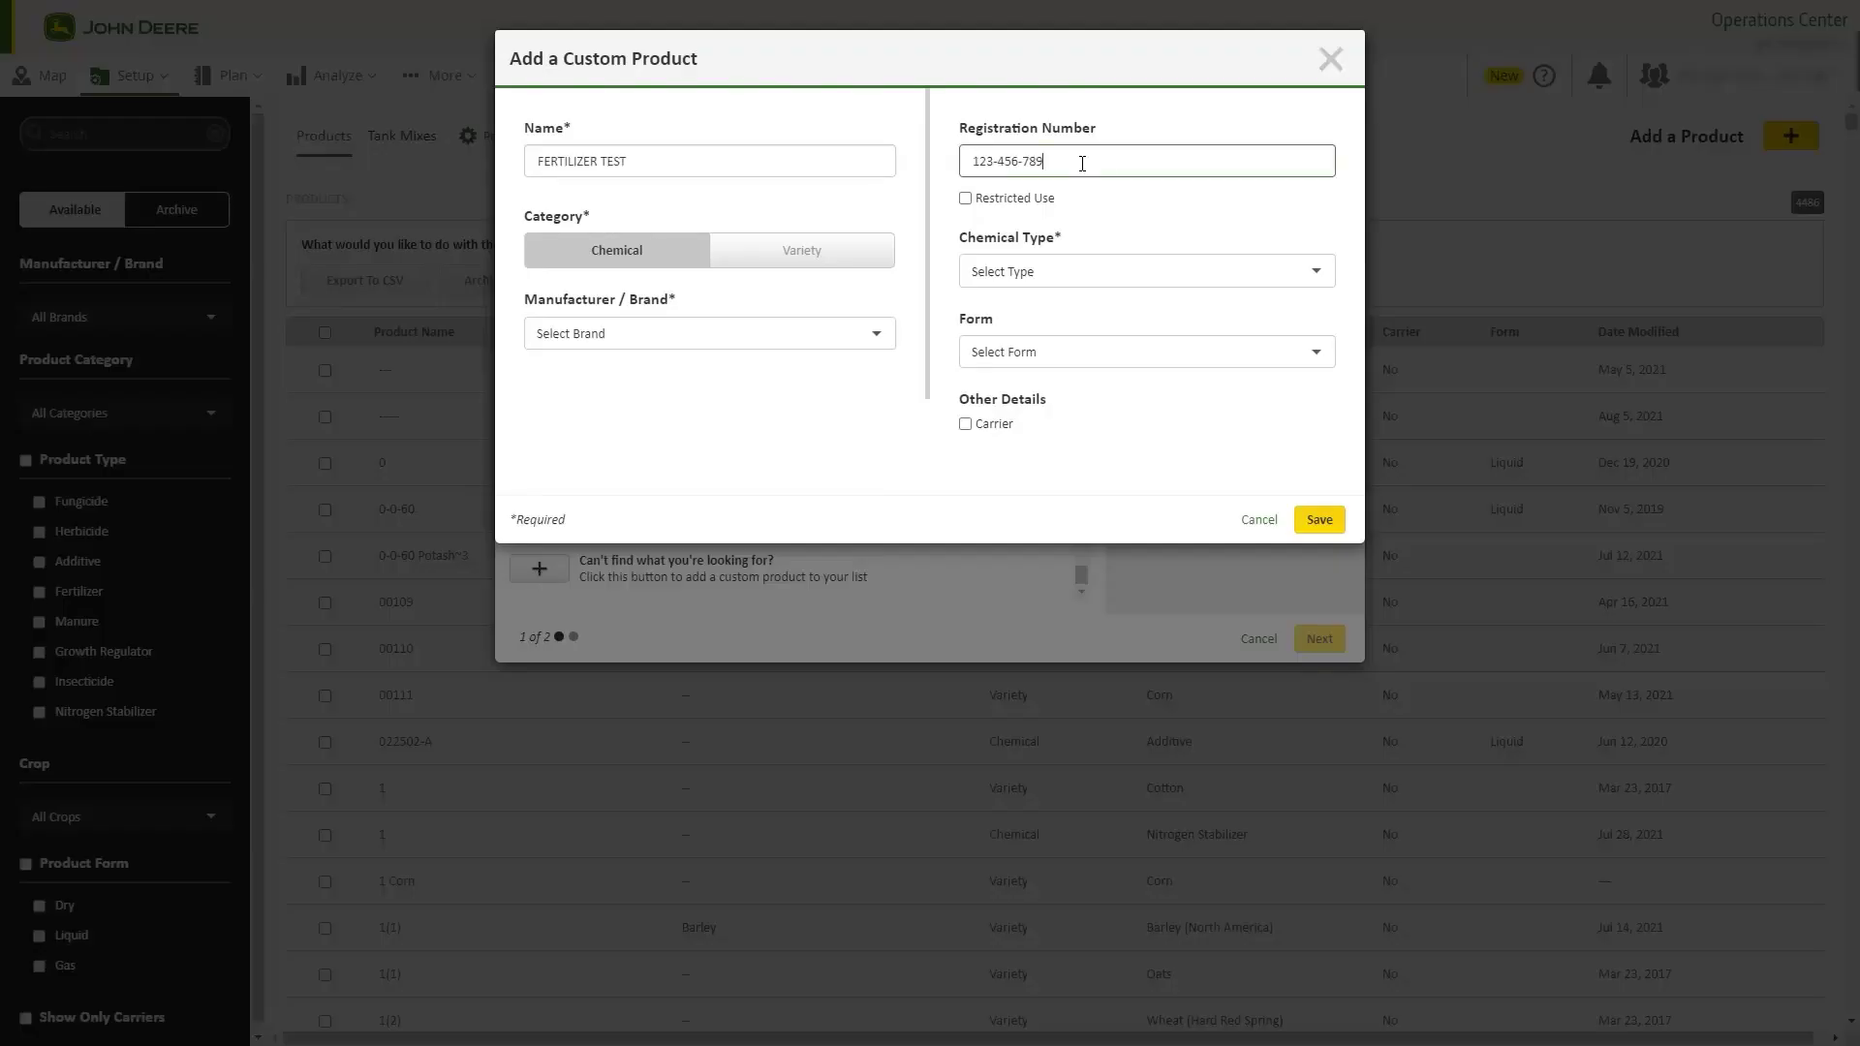
{"action": "left_click", "coordinate": [1020, 272]}
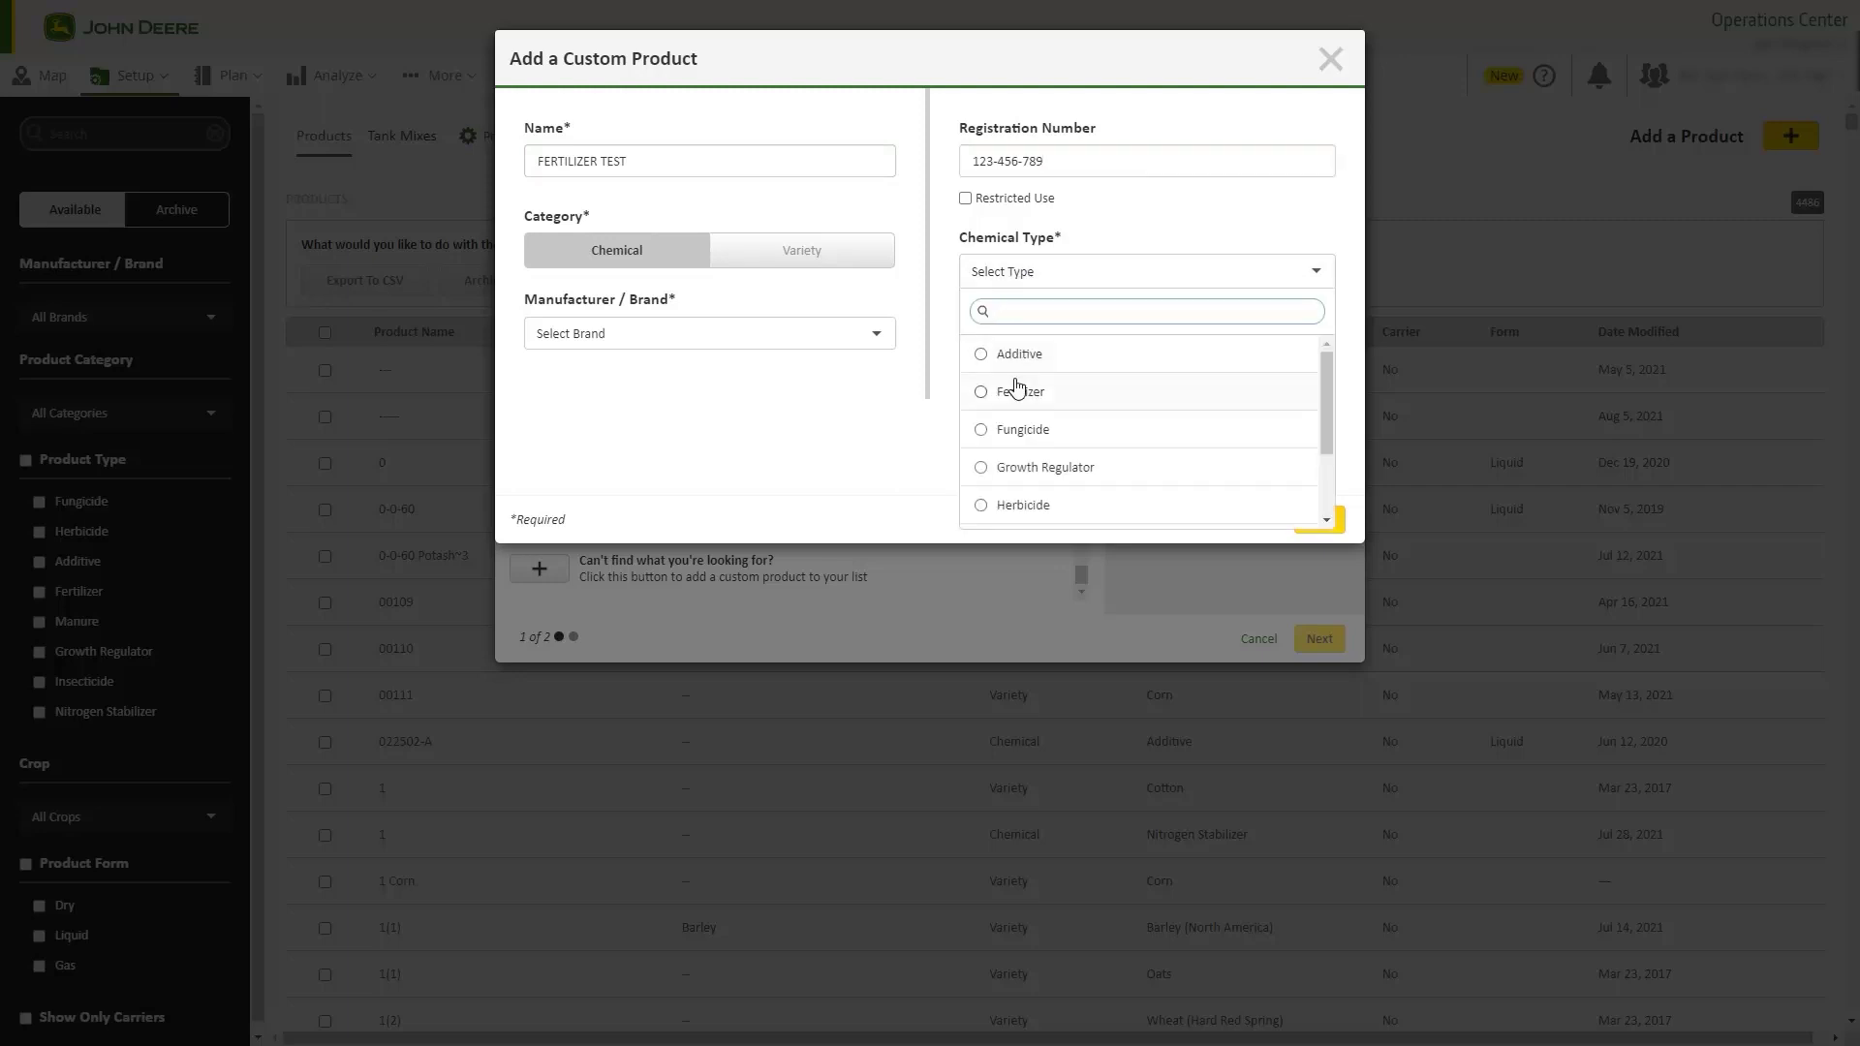
{"action": "left_click", "coordinate": [983, 396]}
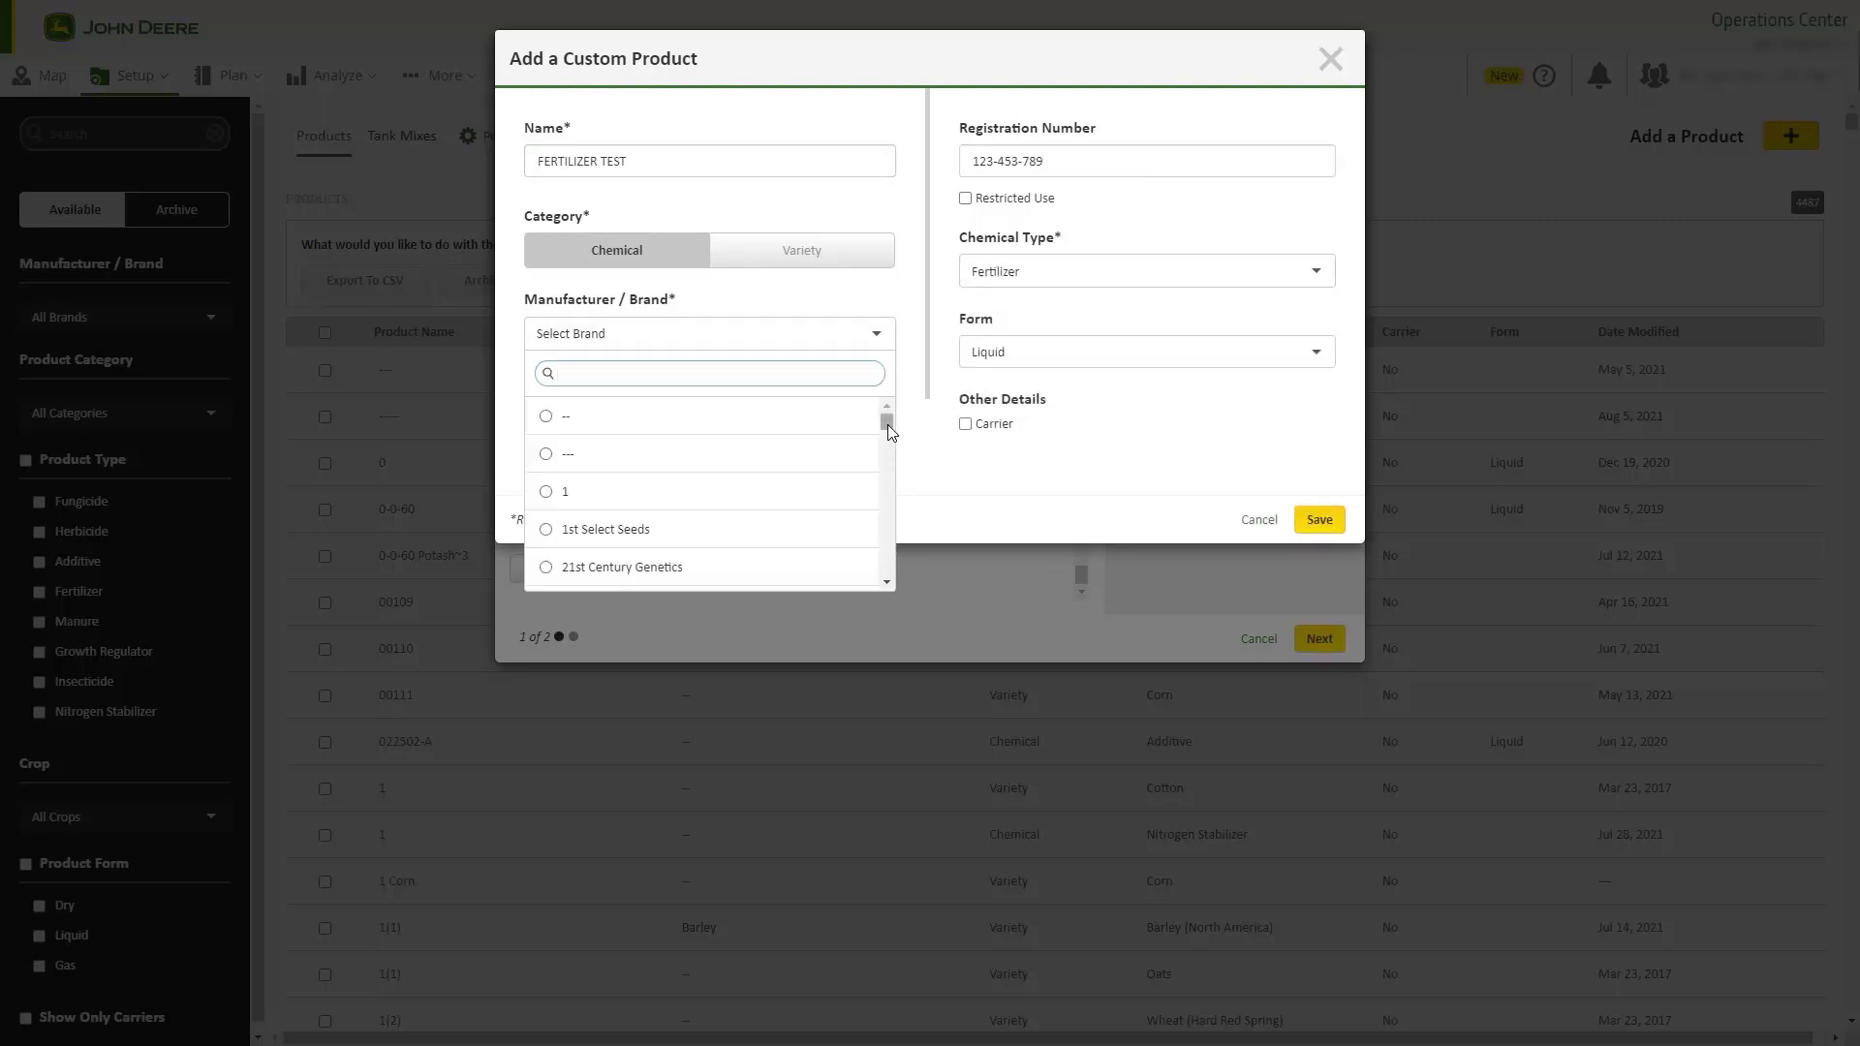
Step: Set the custom product's manufacturer to Other and name it My Manuf. Name
{"action": "left_click_drag", "start_coordinate": [889, 431], "coordinate": [882, 595]}
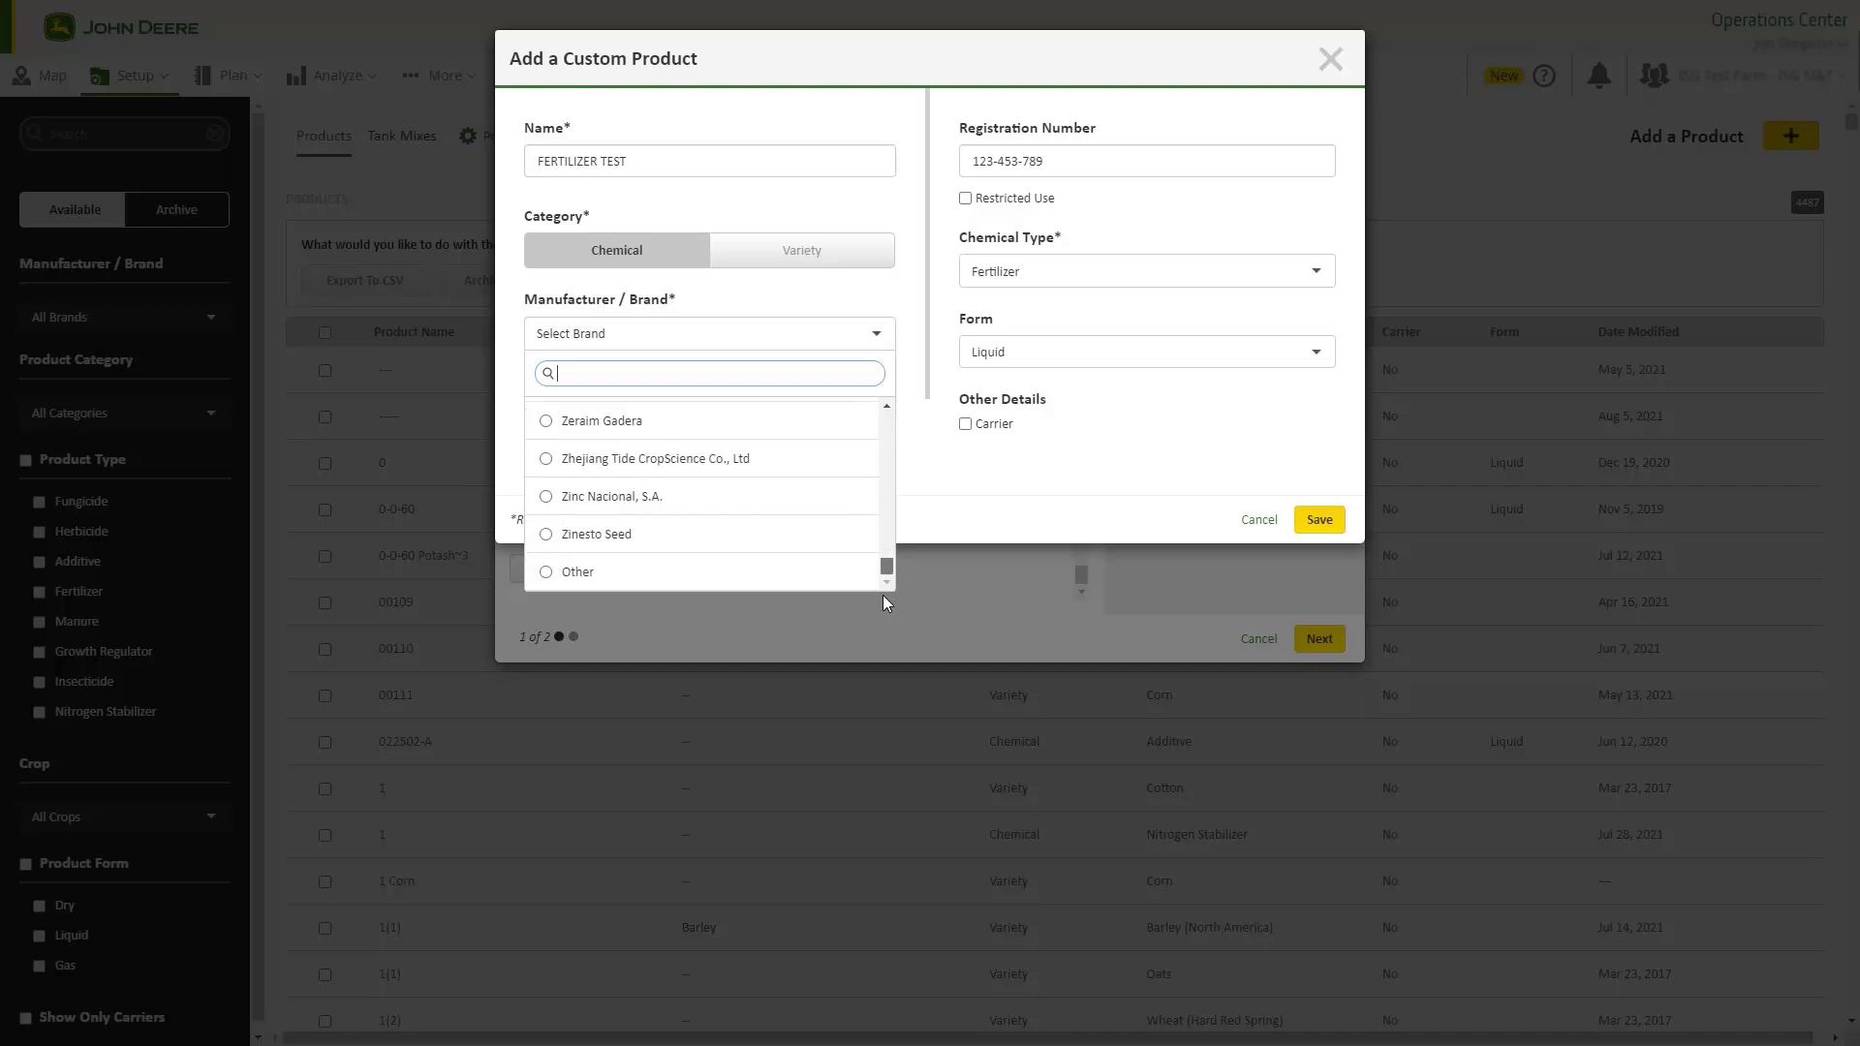
{"action": "left_click_drag", "start_coordinate": [571, 574], "coordinate": [568, 574]}
{"action": "left_click", "coordinate": [580, 577]}
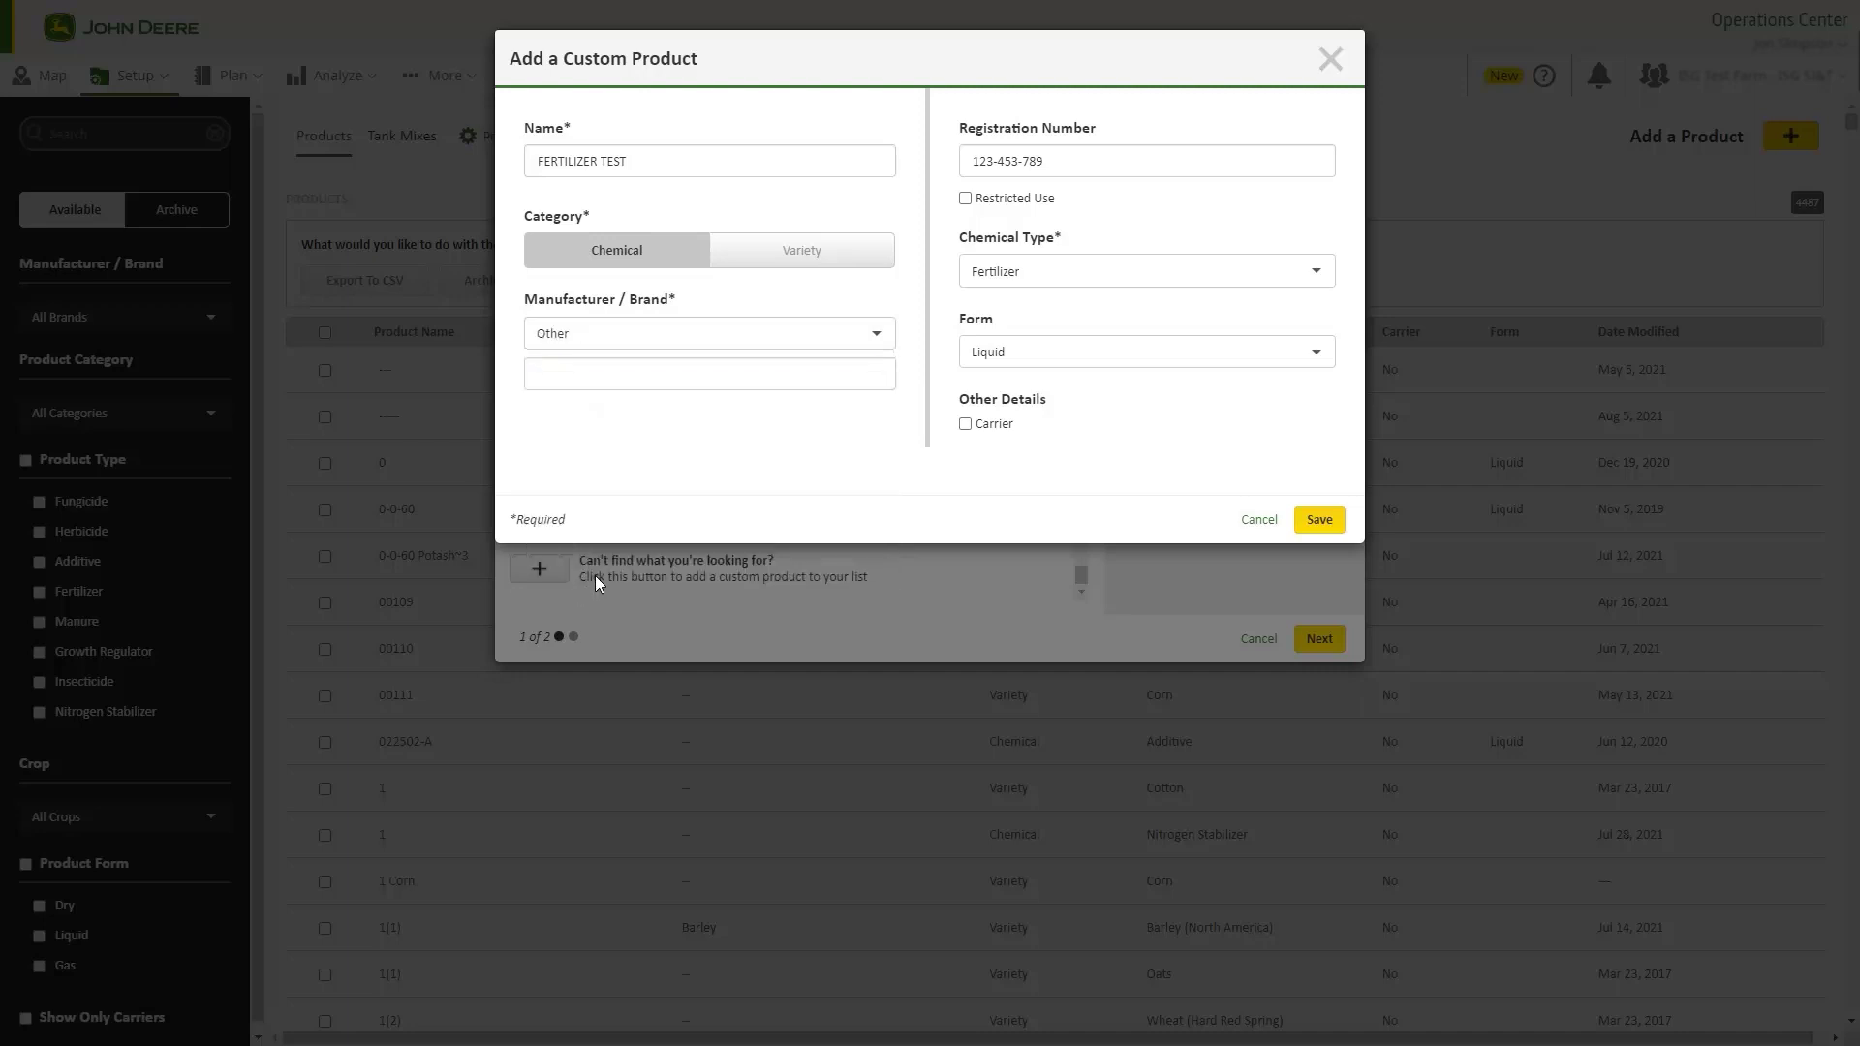
{"action": "left_click", "coordinate": [588, 373]}
{"action": "type", "text": "My Manuf. Name"}
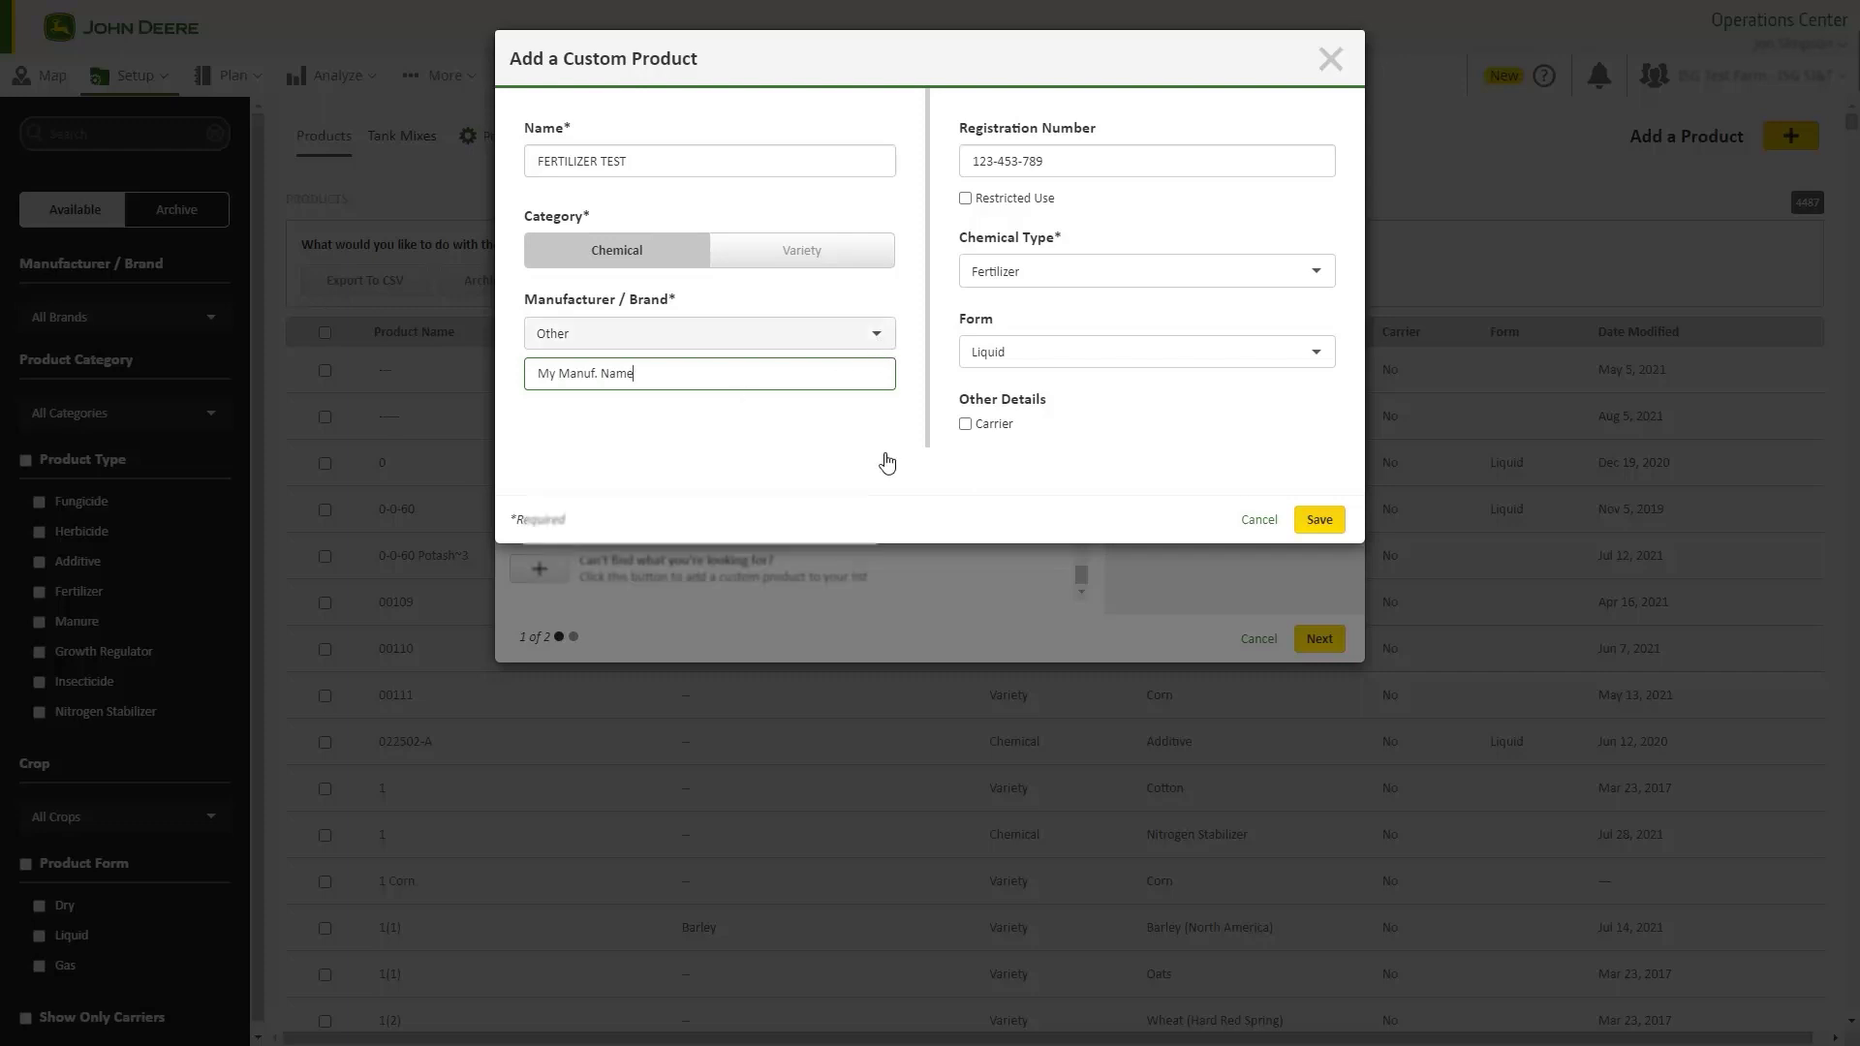
Step: Set the custom product's manufacturer to Generic and save the product
{"action": "left_click", "coordinate": [877, 334]}
{"action": "left_click_drag", "start_coordinate": [887, 422], "coordinate": [887, 474]}
{"action": "scroll", "coordinate": [780, 499], "scroll_direction": "down", "scroll_amount": 5}
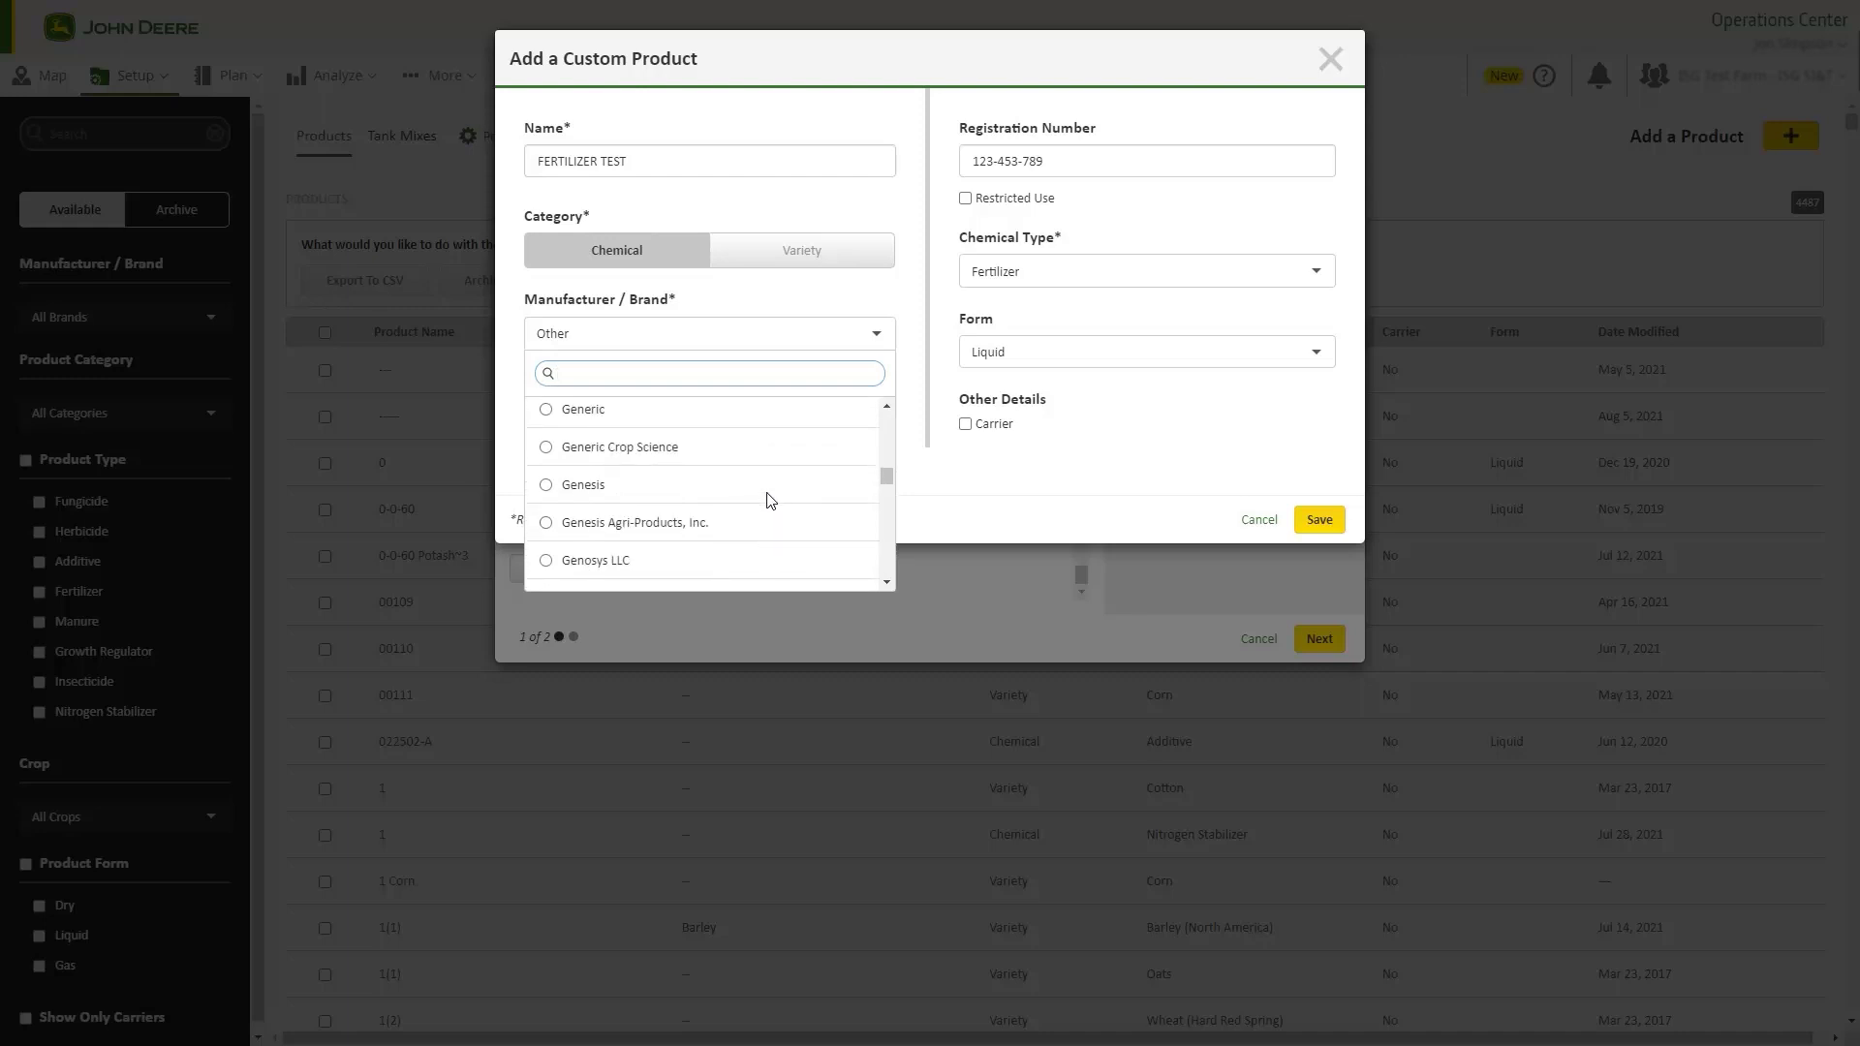
{"action": "left_click", "coordinate": [547, 410]}
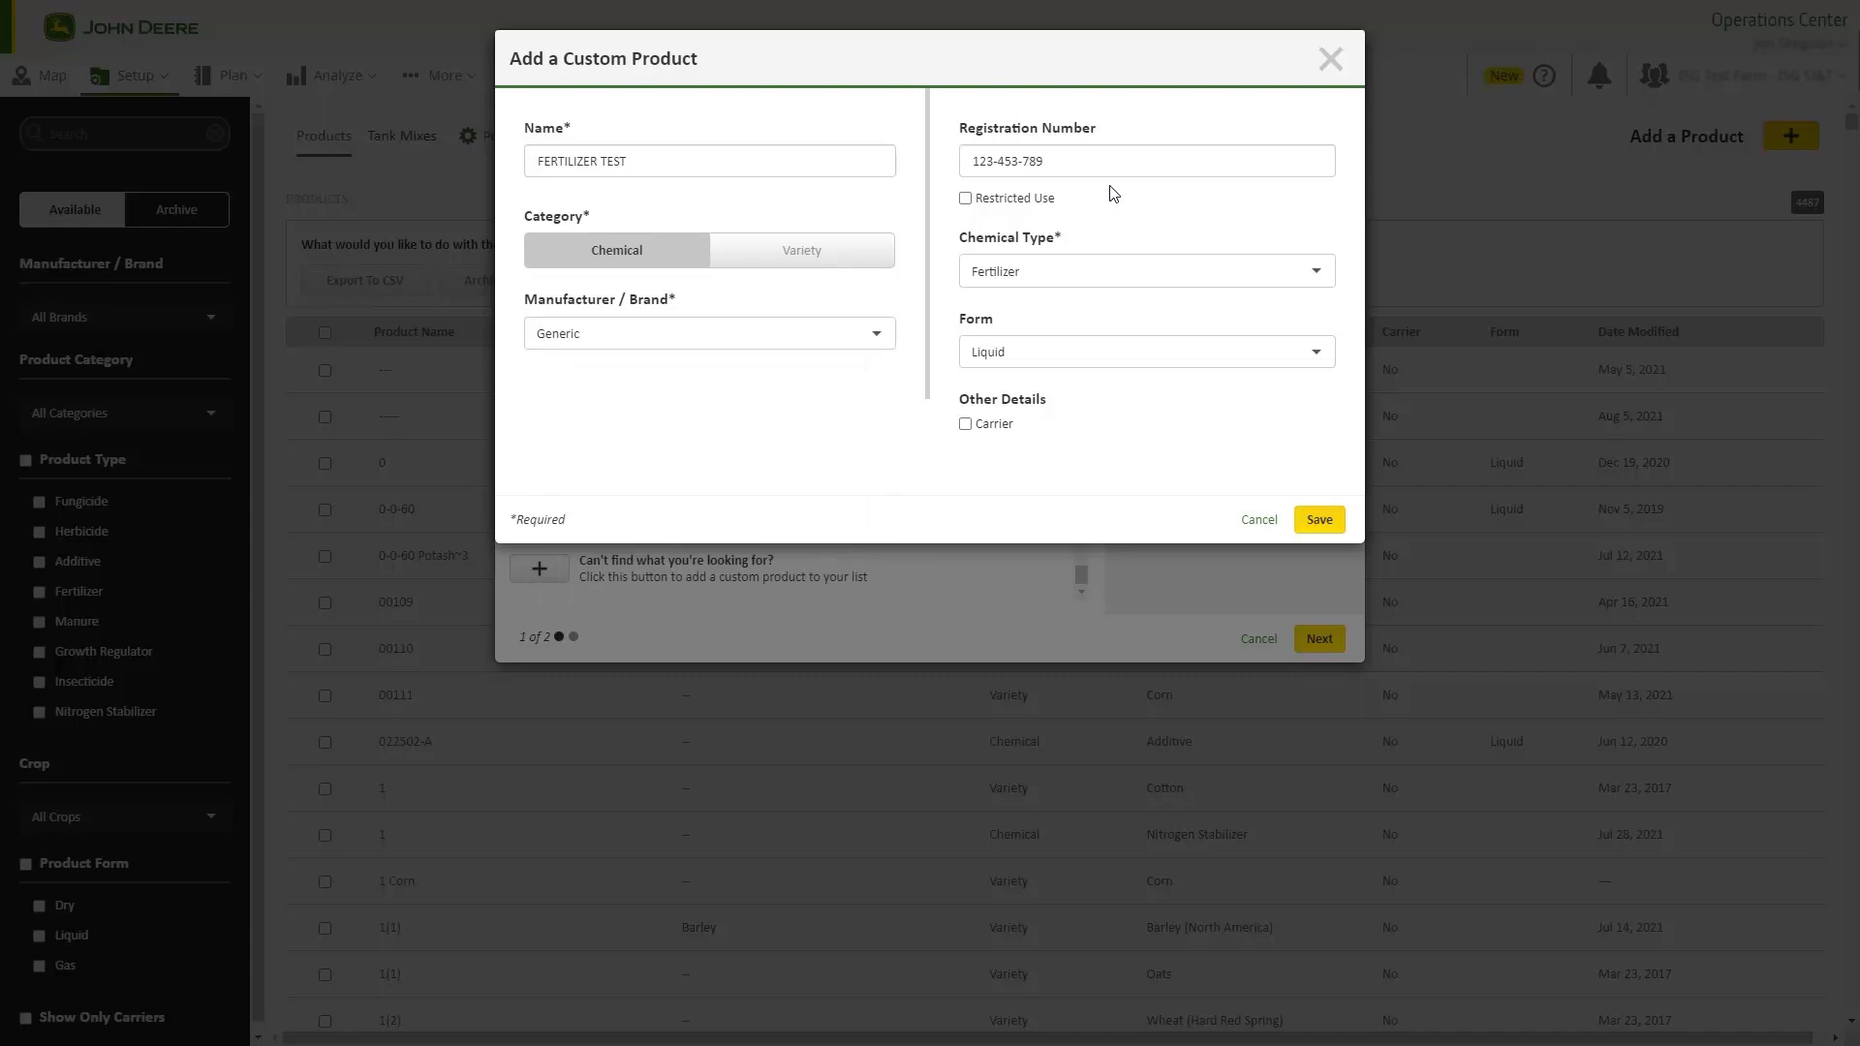
{"action": "left_click", "coordinate": [1319, 521]}
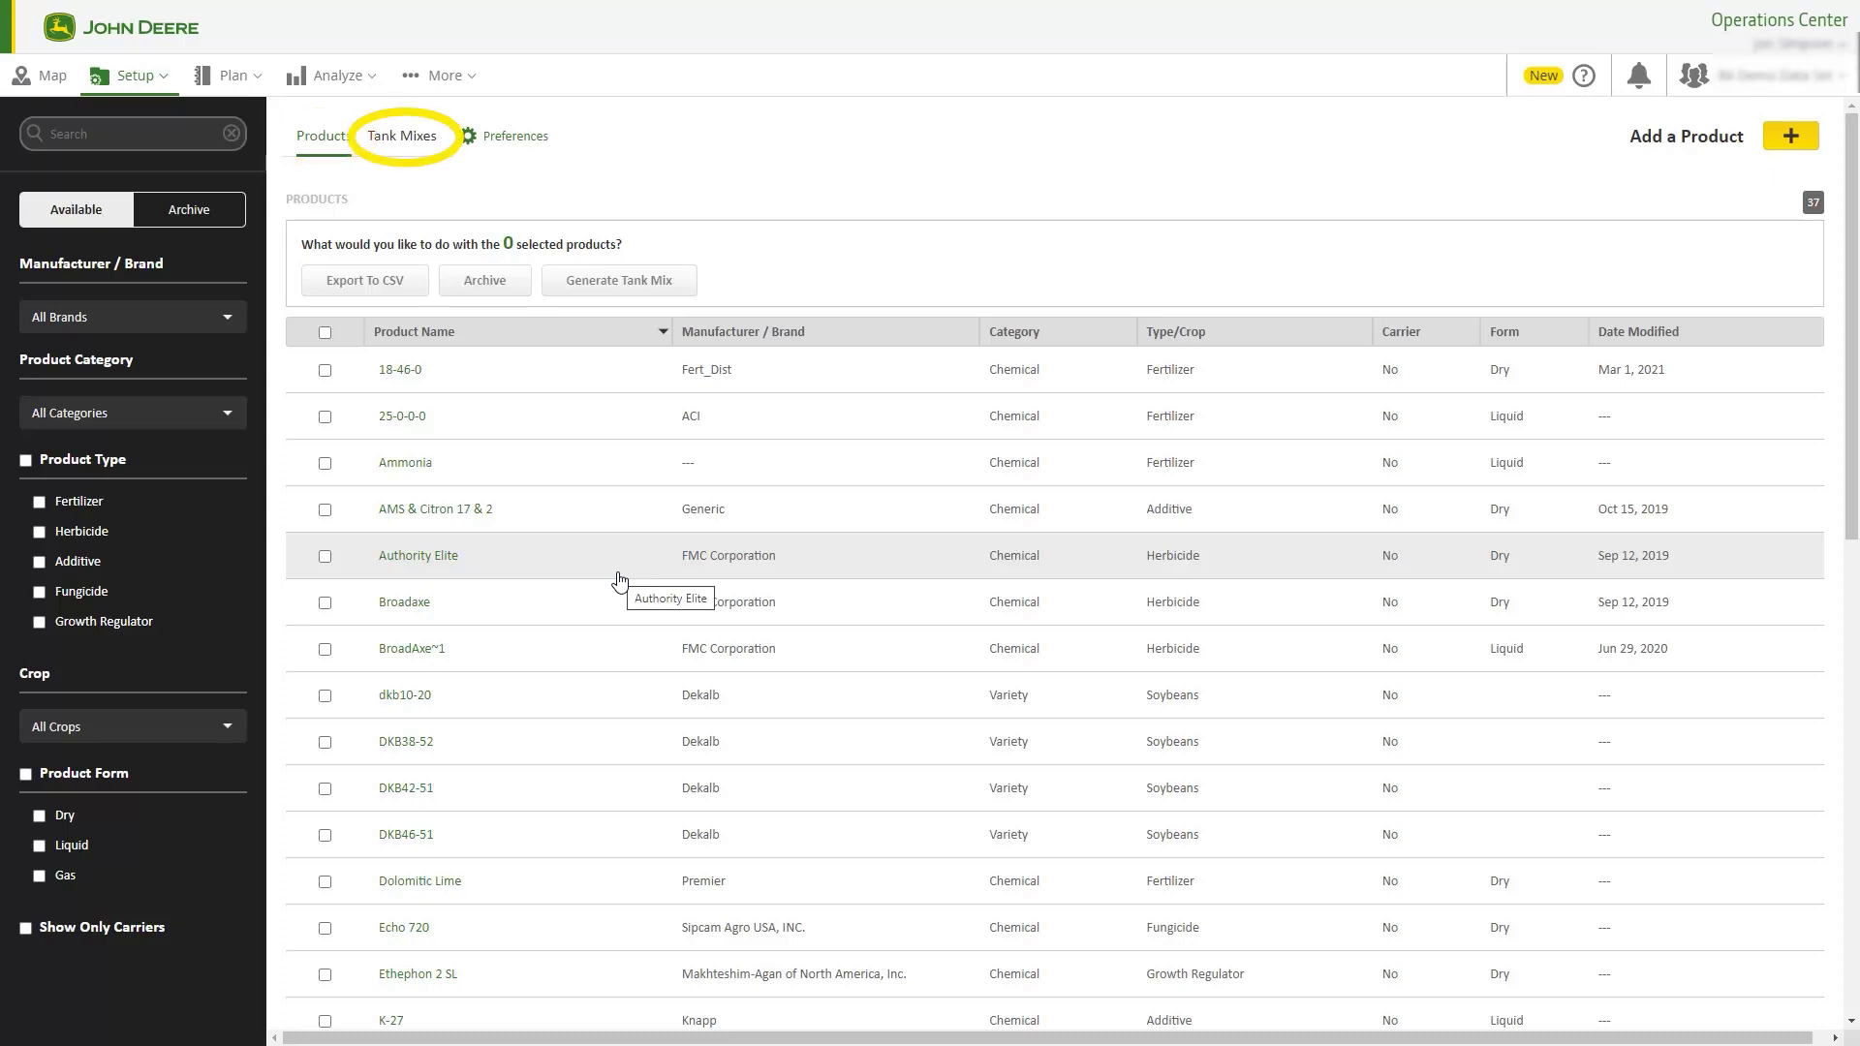
Step: Generate a tank mix from the products 25-0-0-0 and Broadaxe
{"action": "left_click", "coordinate": [326, 419]}
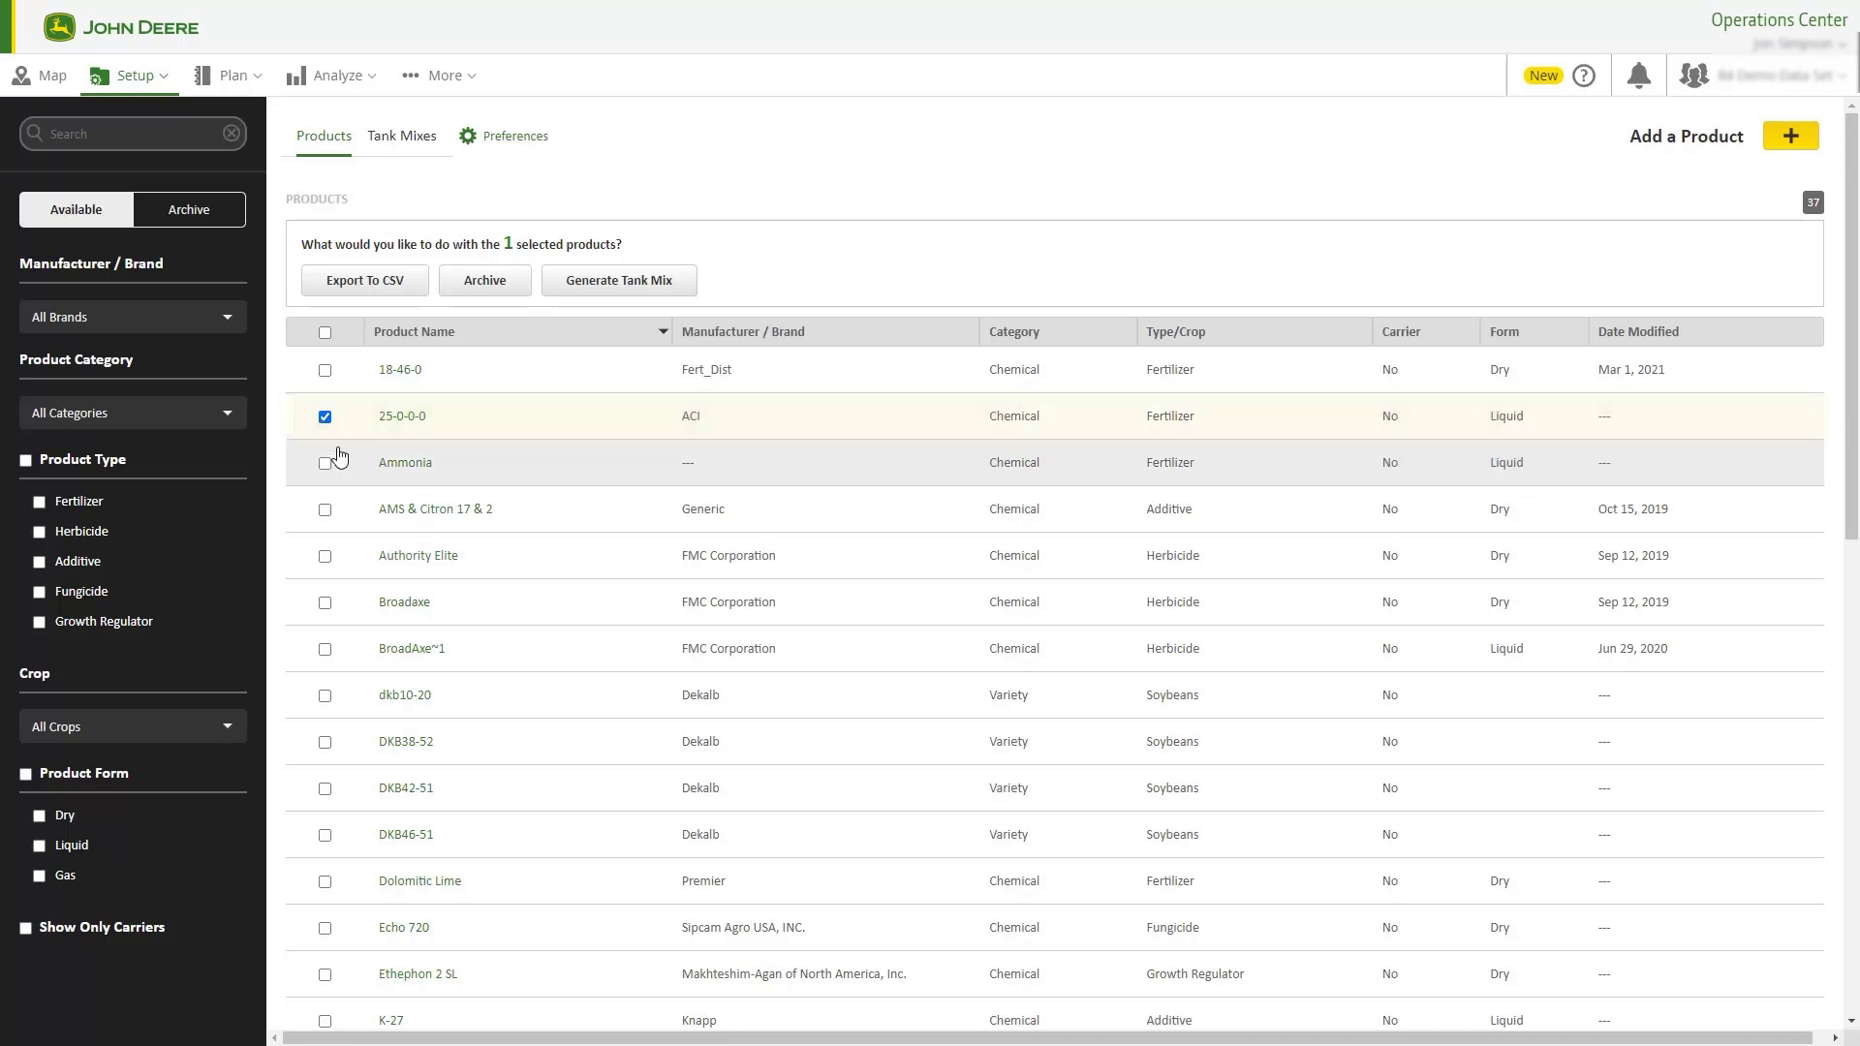
{"action": "left_click", "coordinate": [326, 604]}
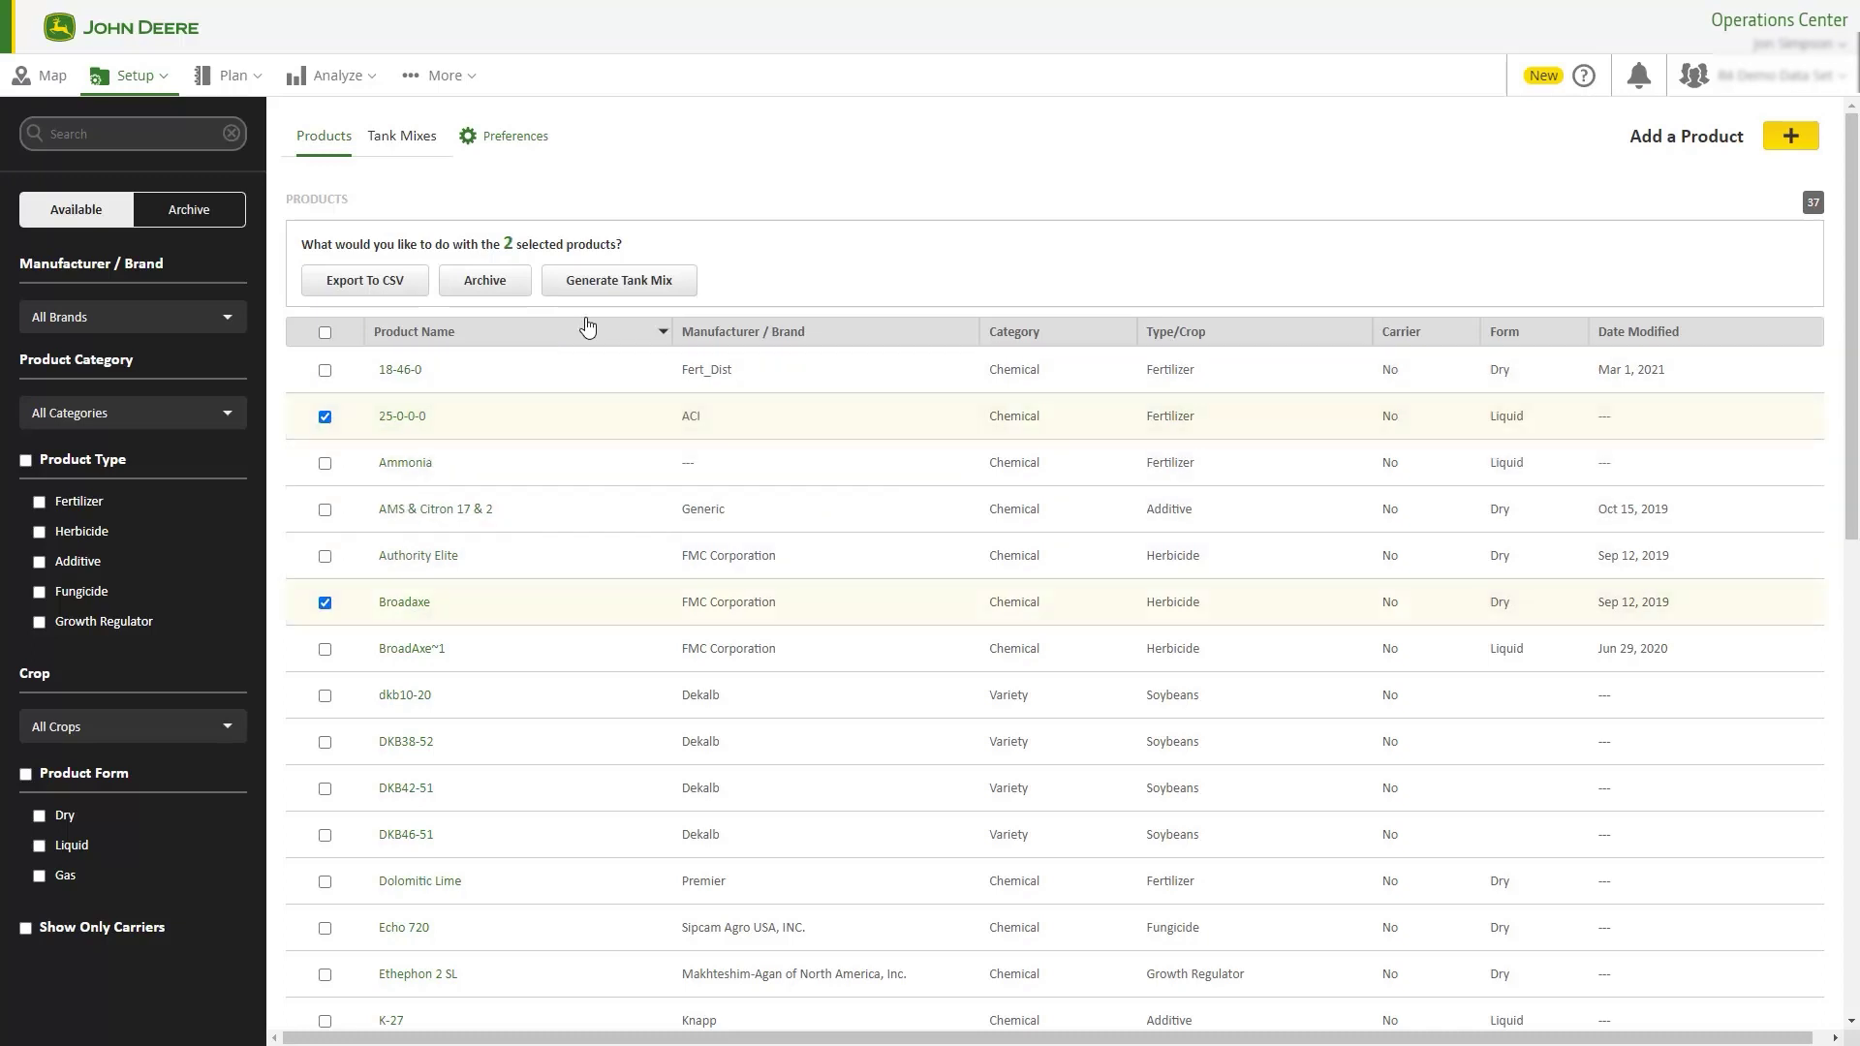
{"action": "left_click", "coordinate": [643, 283]}
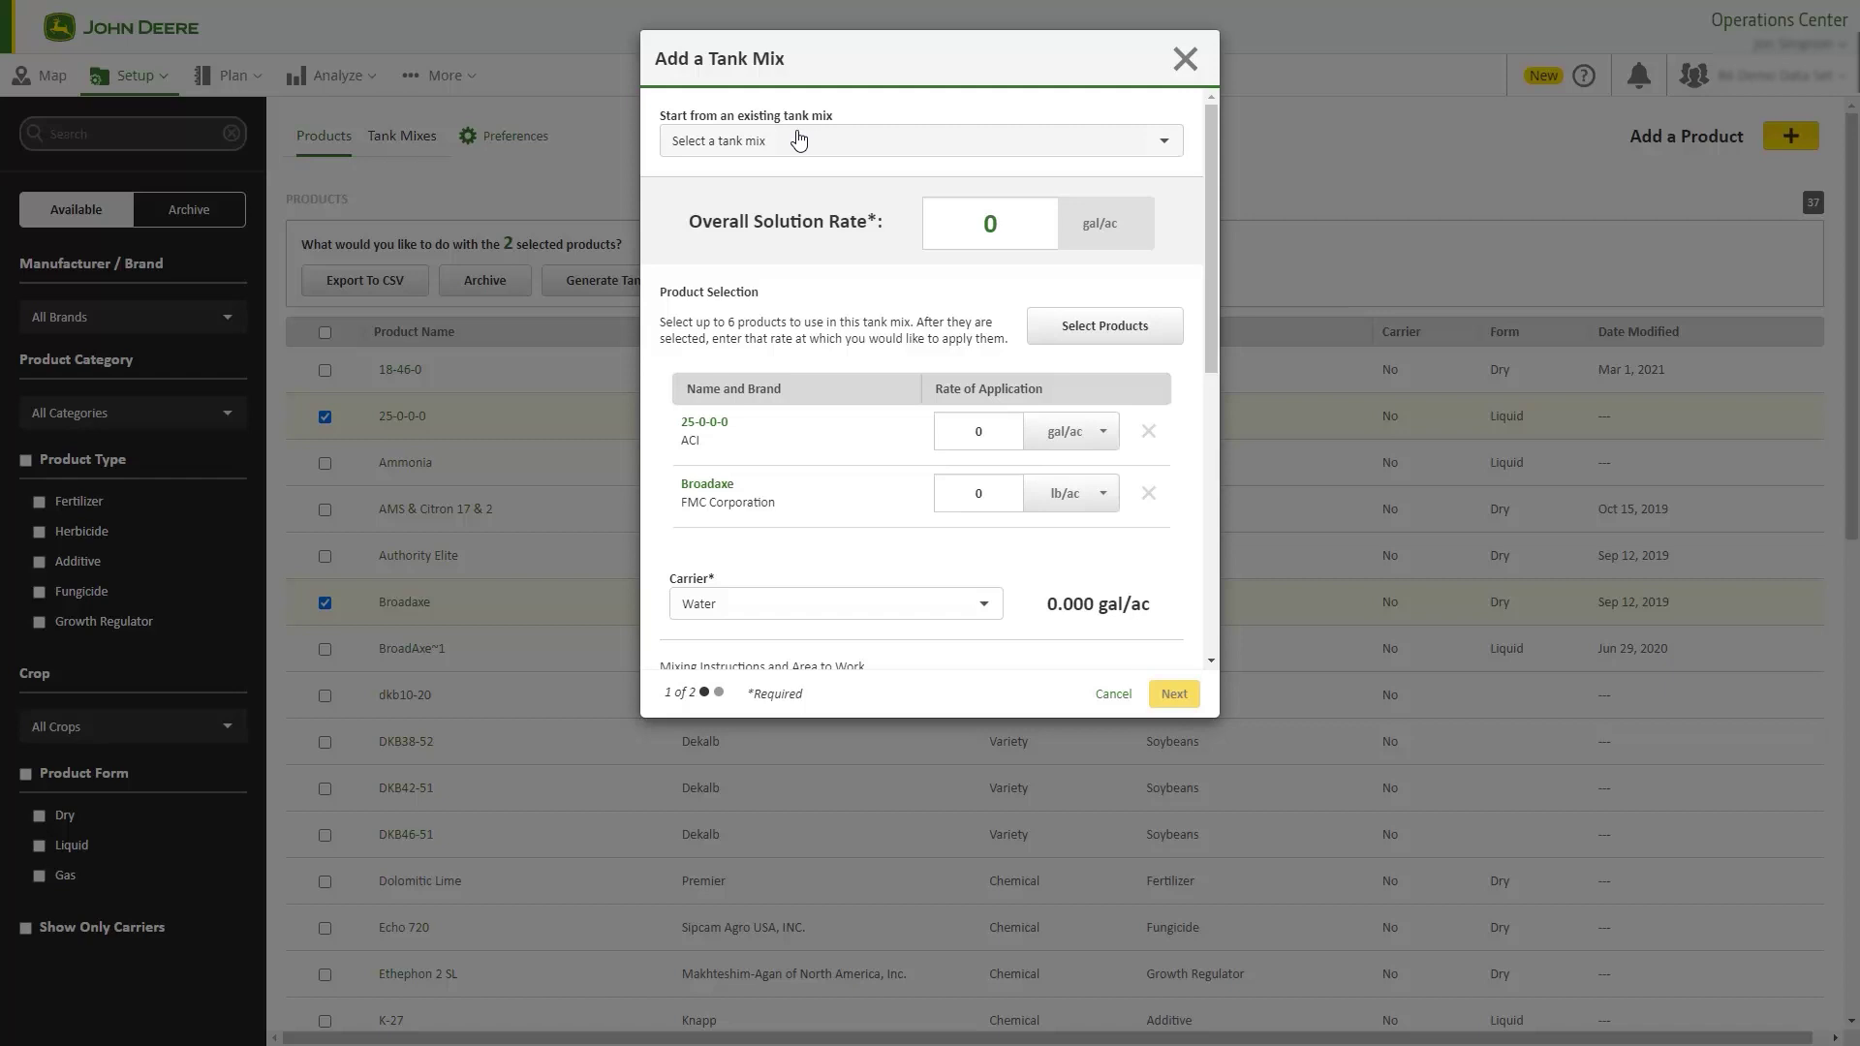
Step: Set the overall solution rate to 10 gal/ac, with application rates of 5 gal/ac for 25-0-0-0 and 5 lb/ac for Broadaxe
{"action": "double_click", "coordinate": [979, 228]}
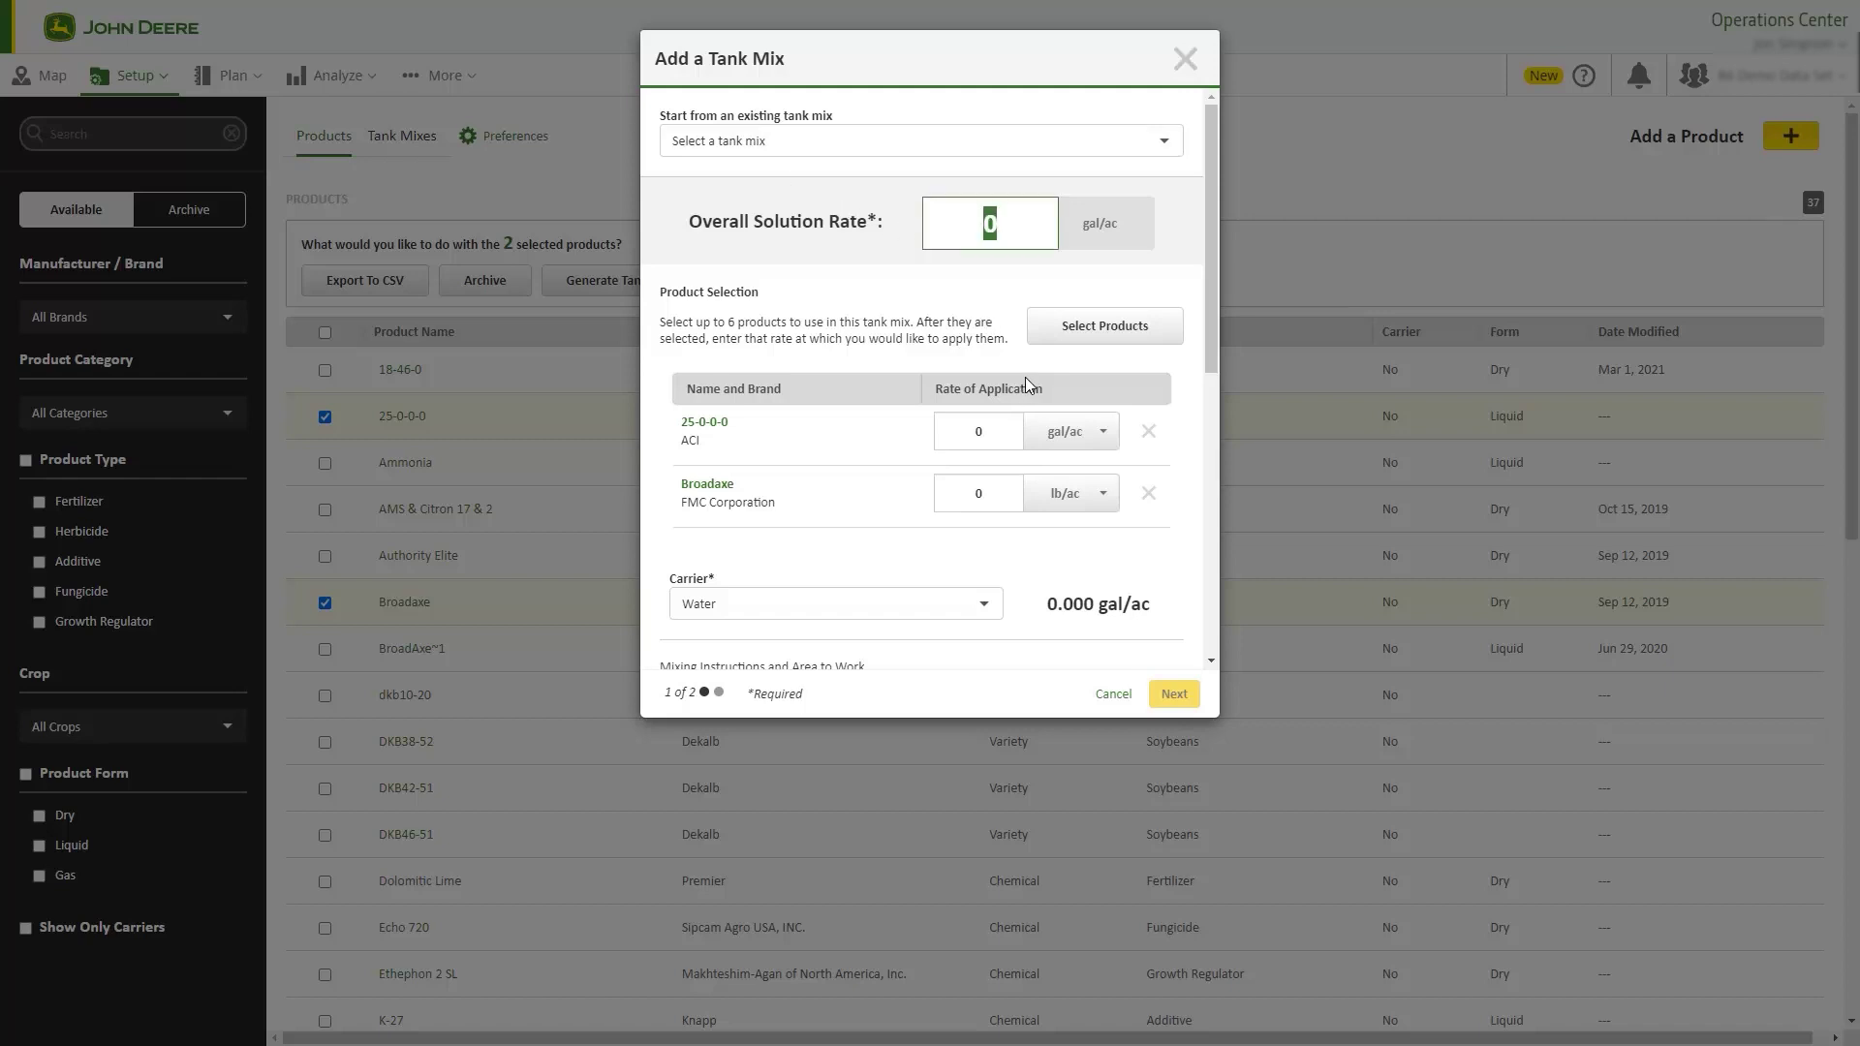
{"action": "type", "text": "10"}
{"action": "key", "text": "Tab"}
{"action": "type", "text": "5"}
{"action": "key", "text": "Tab"}
{"action": "type", "text": "5"}
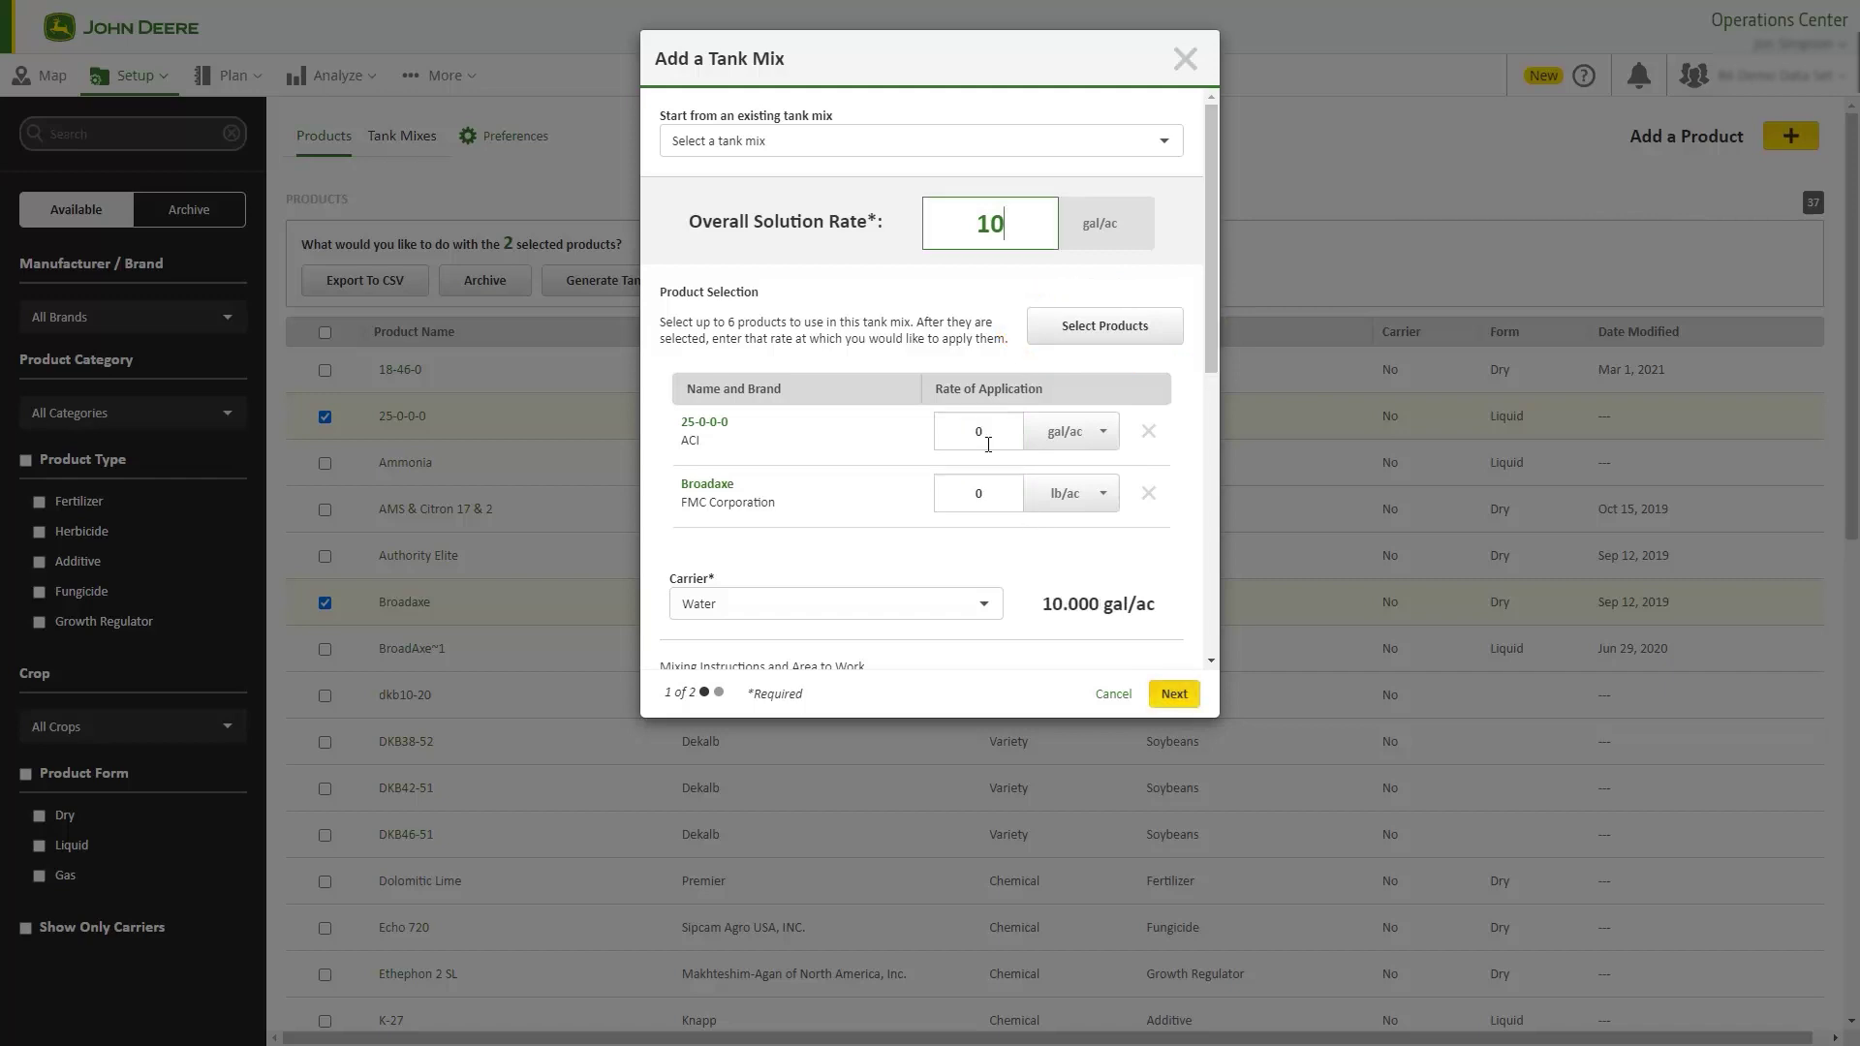
{"action": "left_click", "coordinate": [962, 429]}
{"action": "type", "text": "5"}
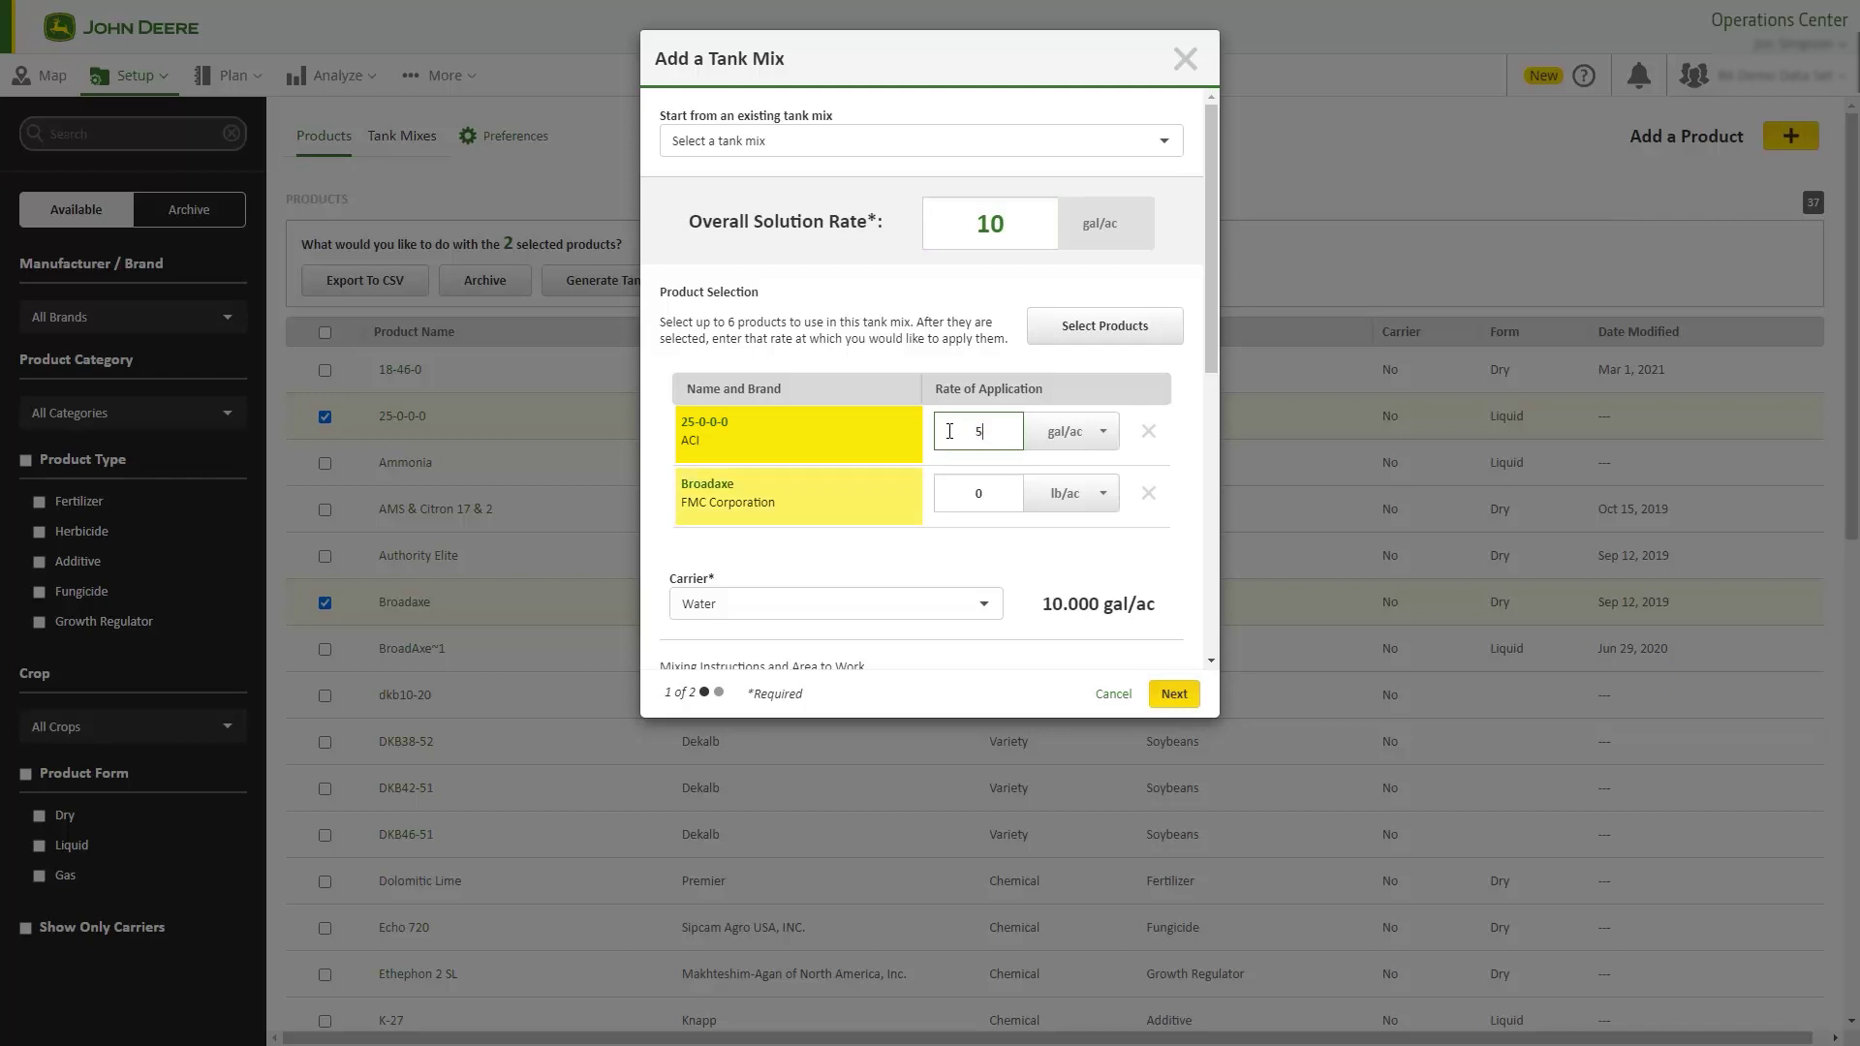
{"action": "left_click", "coordinate": [974, 495]}
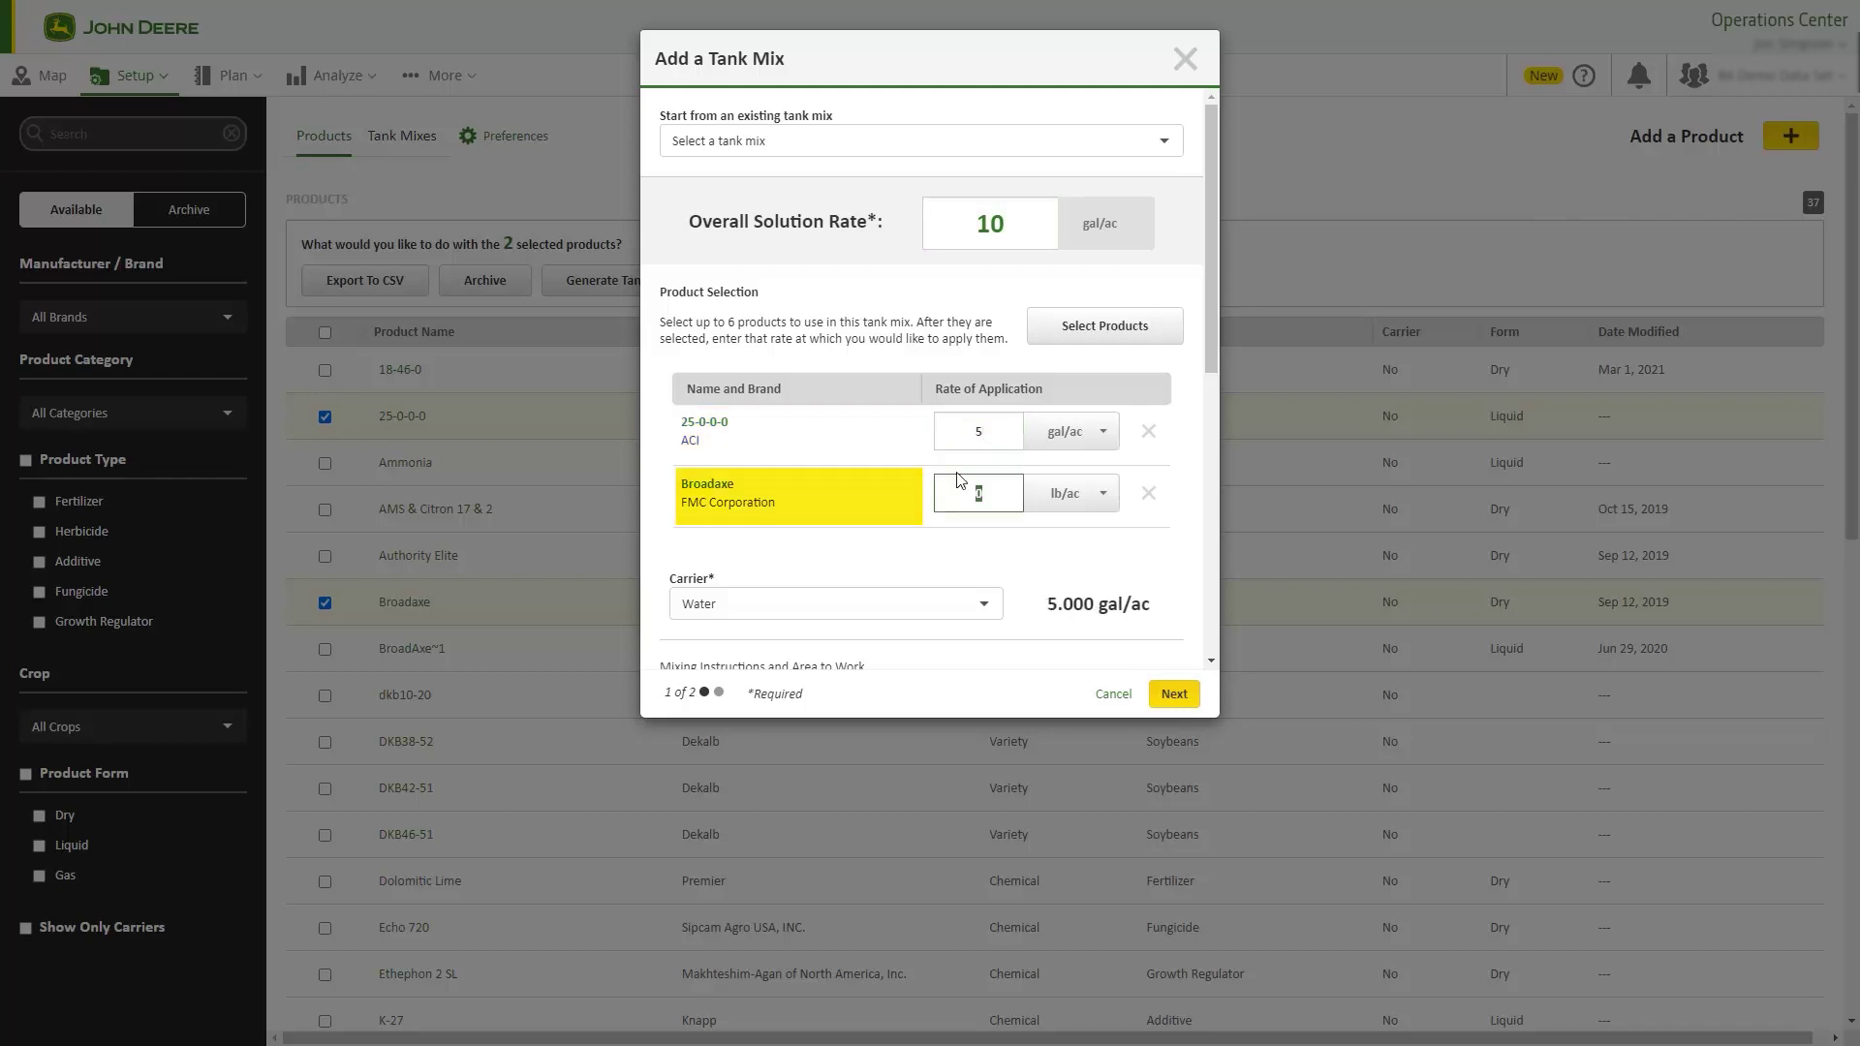
{"action": "type", "text": "5"}
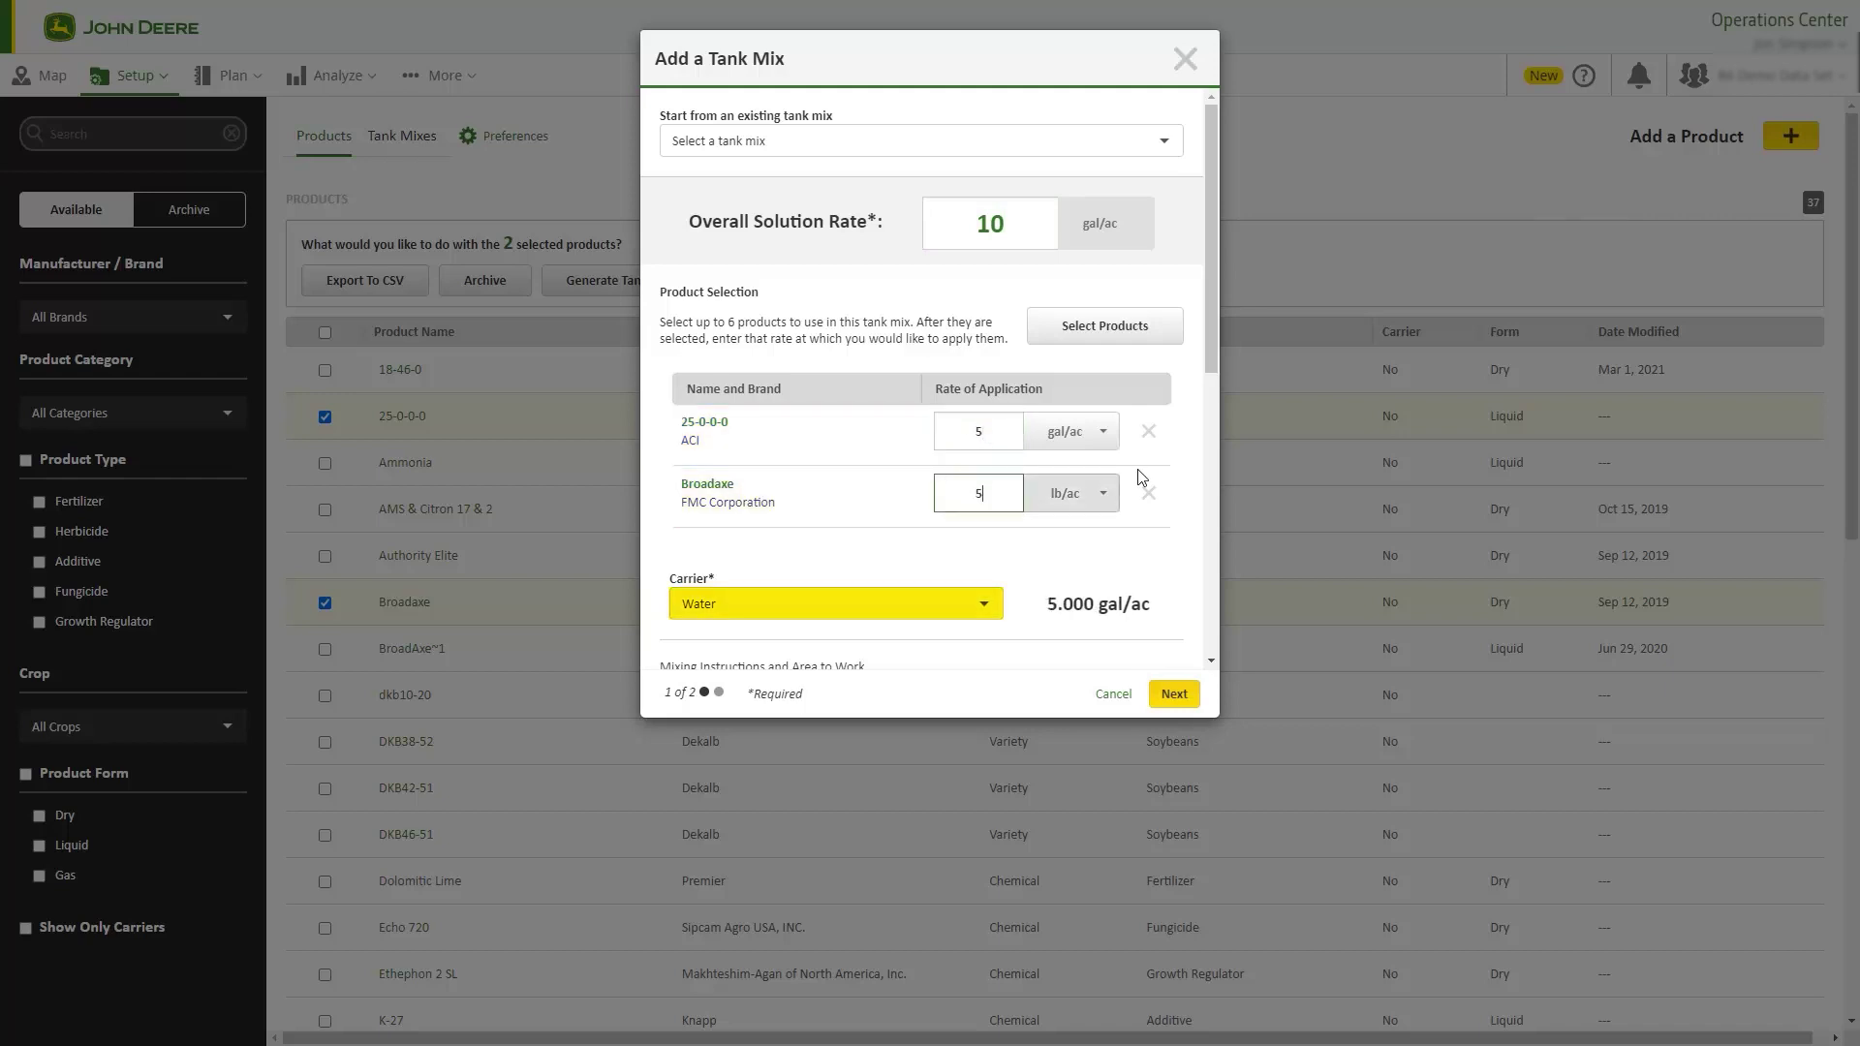
Step: Continue to the save stage, name the tank mix New Tank Mix 1 and choose Alfalfa as its target crop
{"action": "left_click_drag", "start_coordinate": [1212, 355], "coordinate": [1177, 660]}
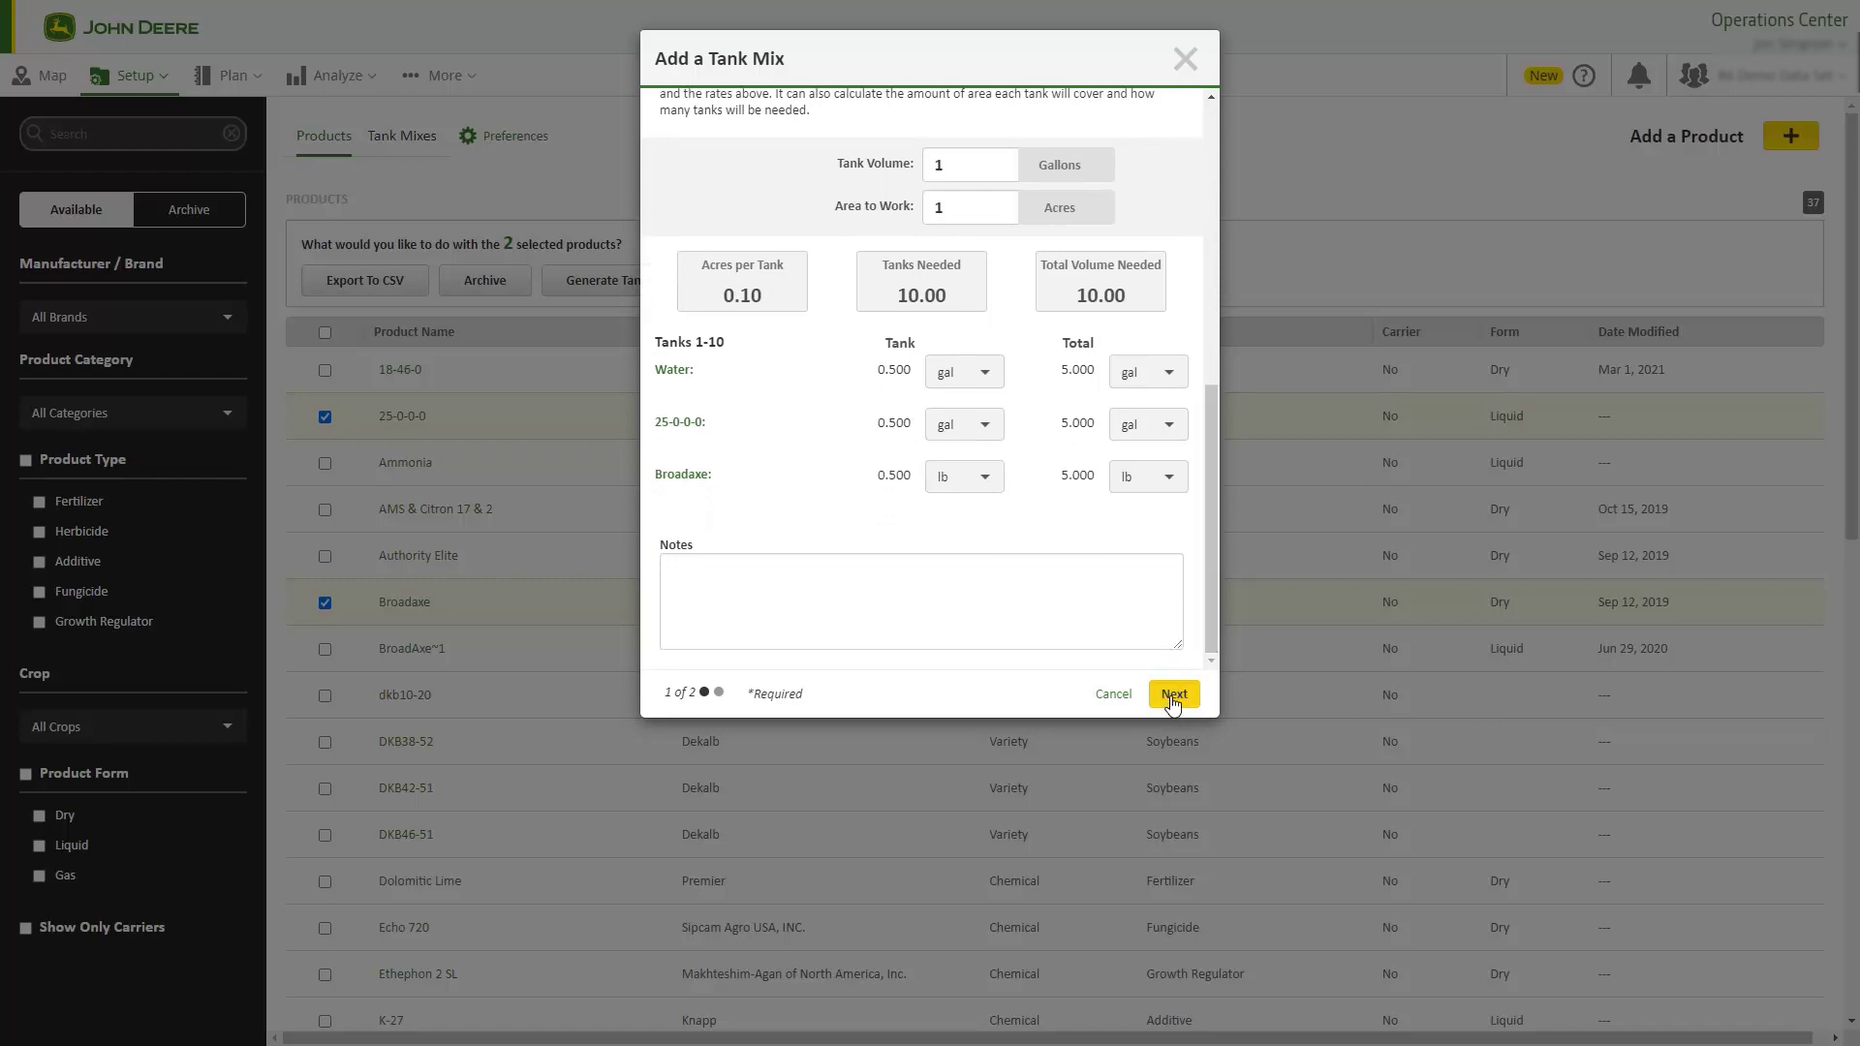
{"action": "left_click", "coordinate": [1172, 698]}
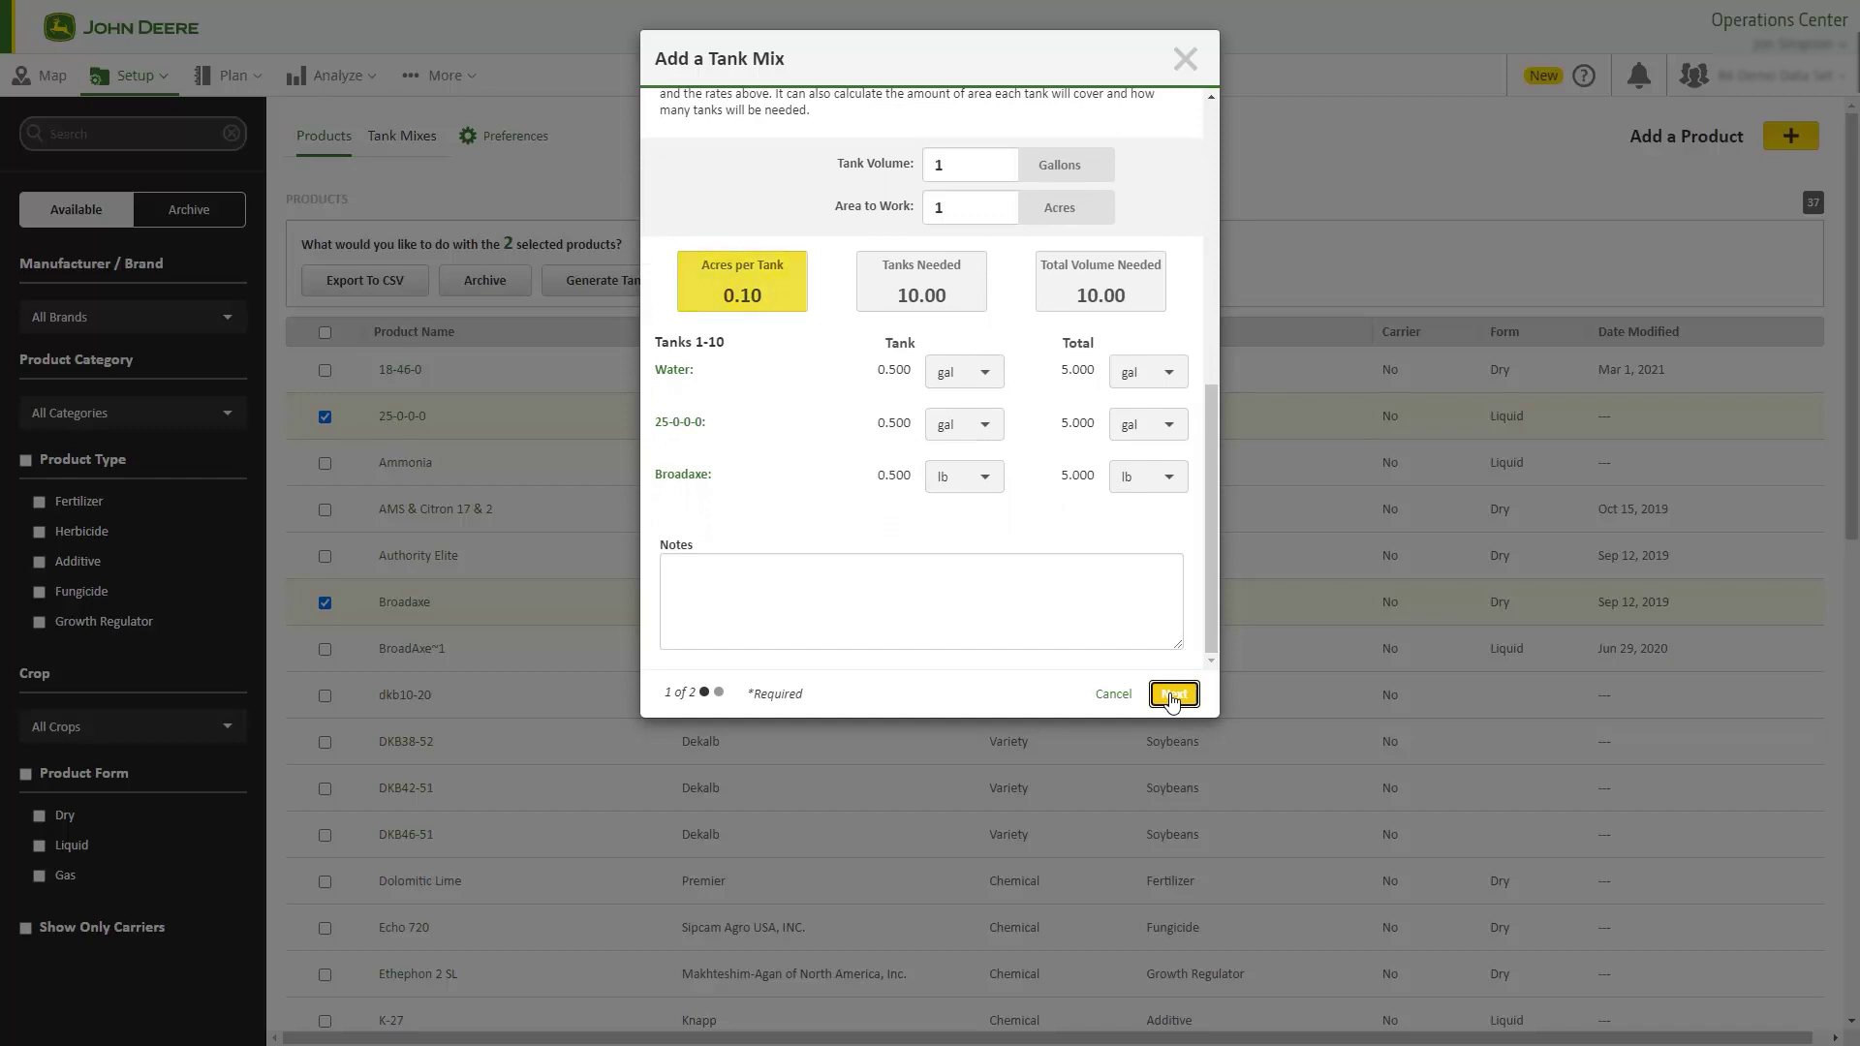
{"action": "left_click", "coordinate": [1172, 695]}
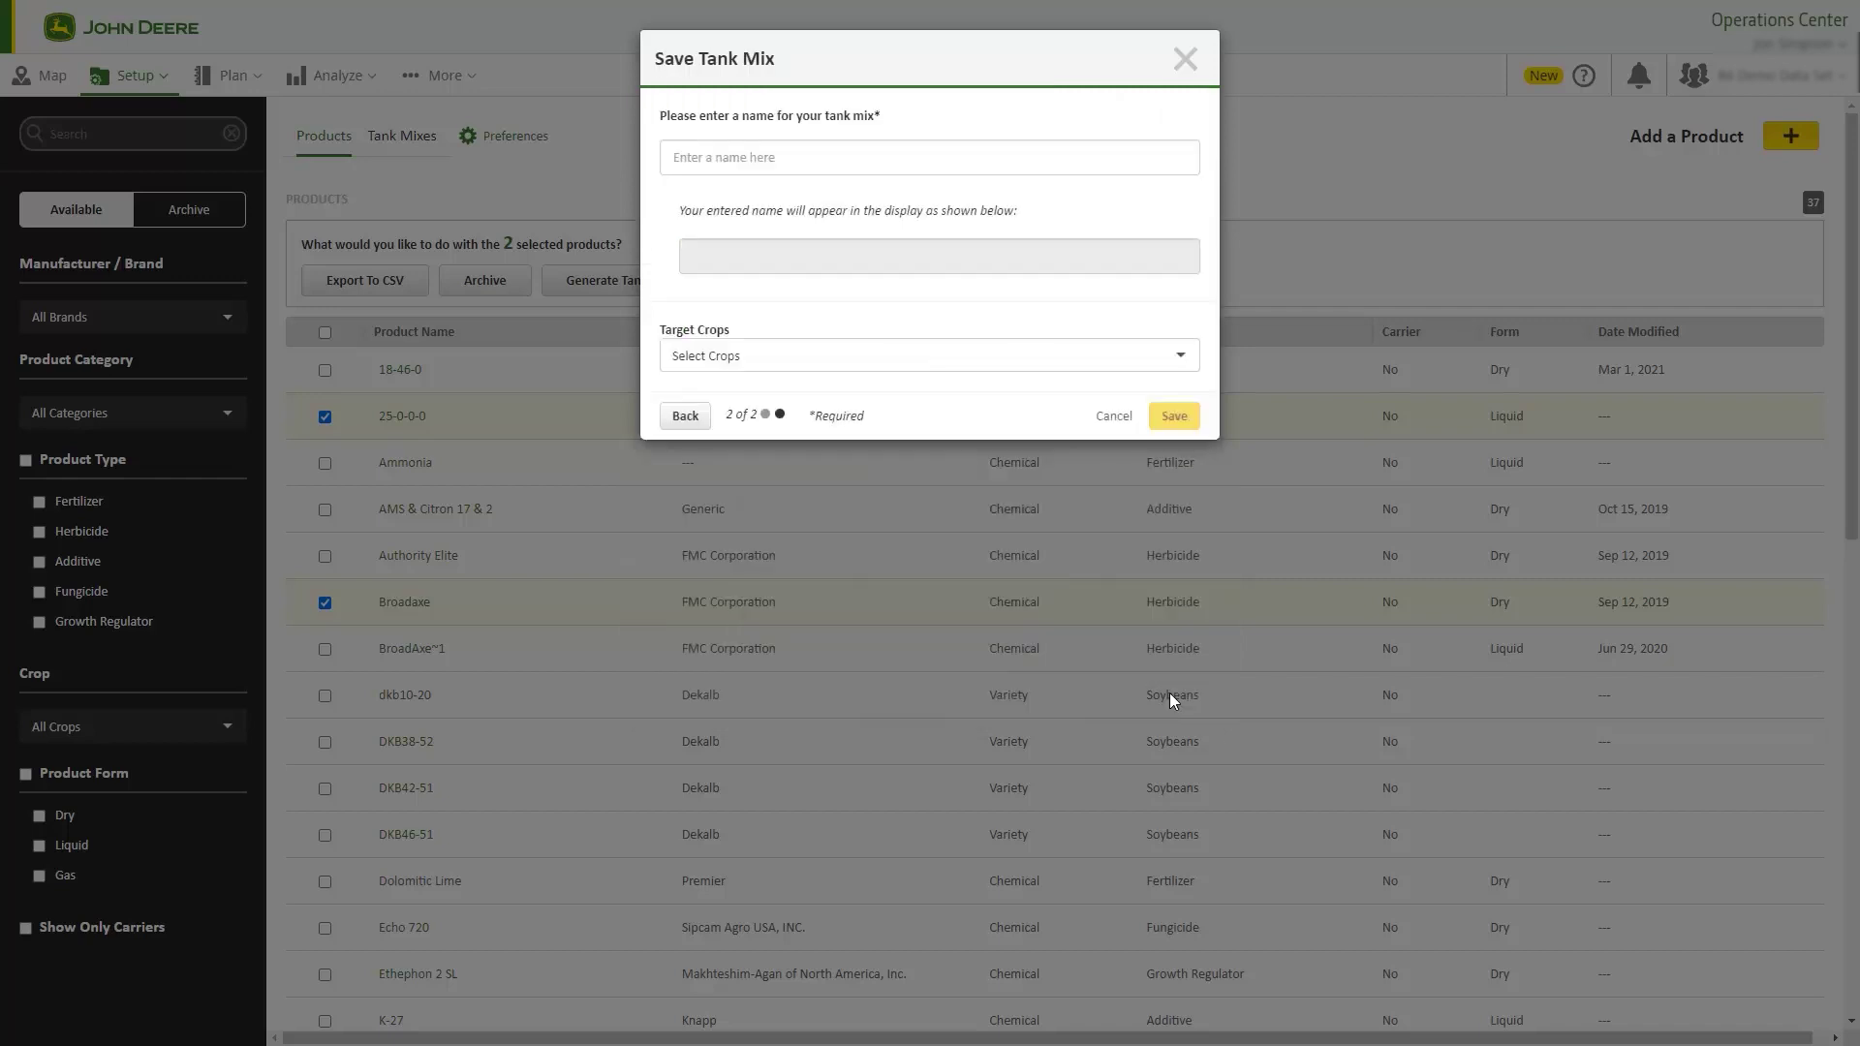
{"action": "left_click", "coordinate": [796, 158]}
{"action": "type", "text": "New Tank M"}
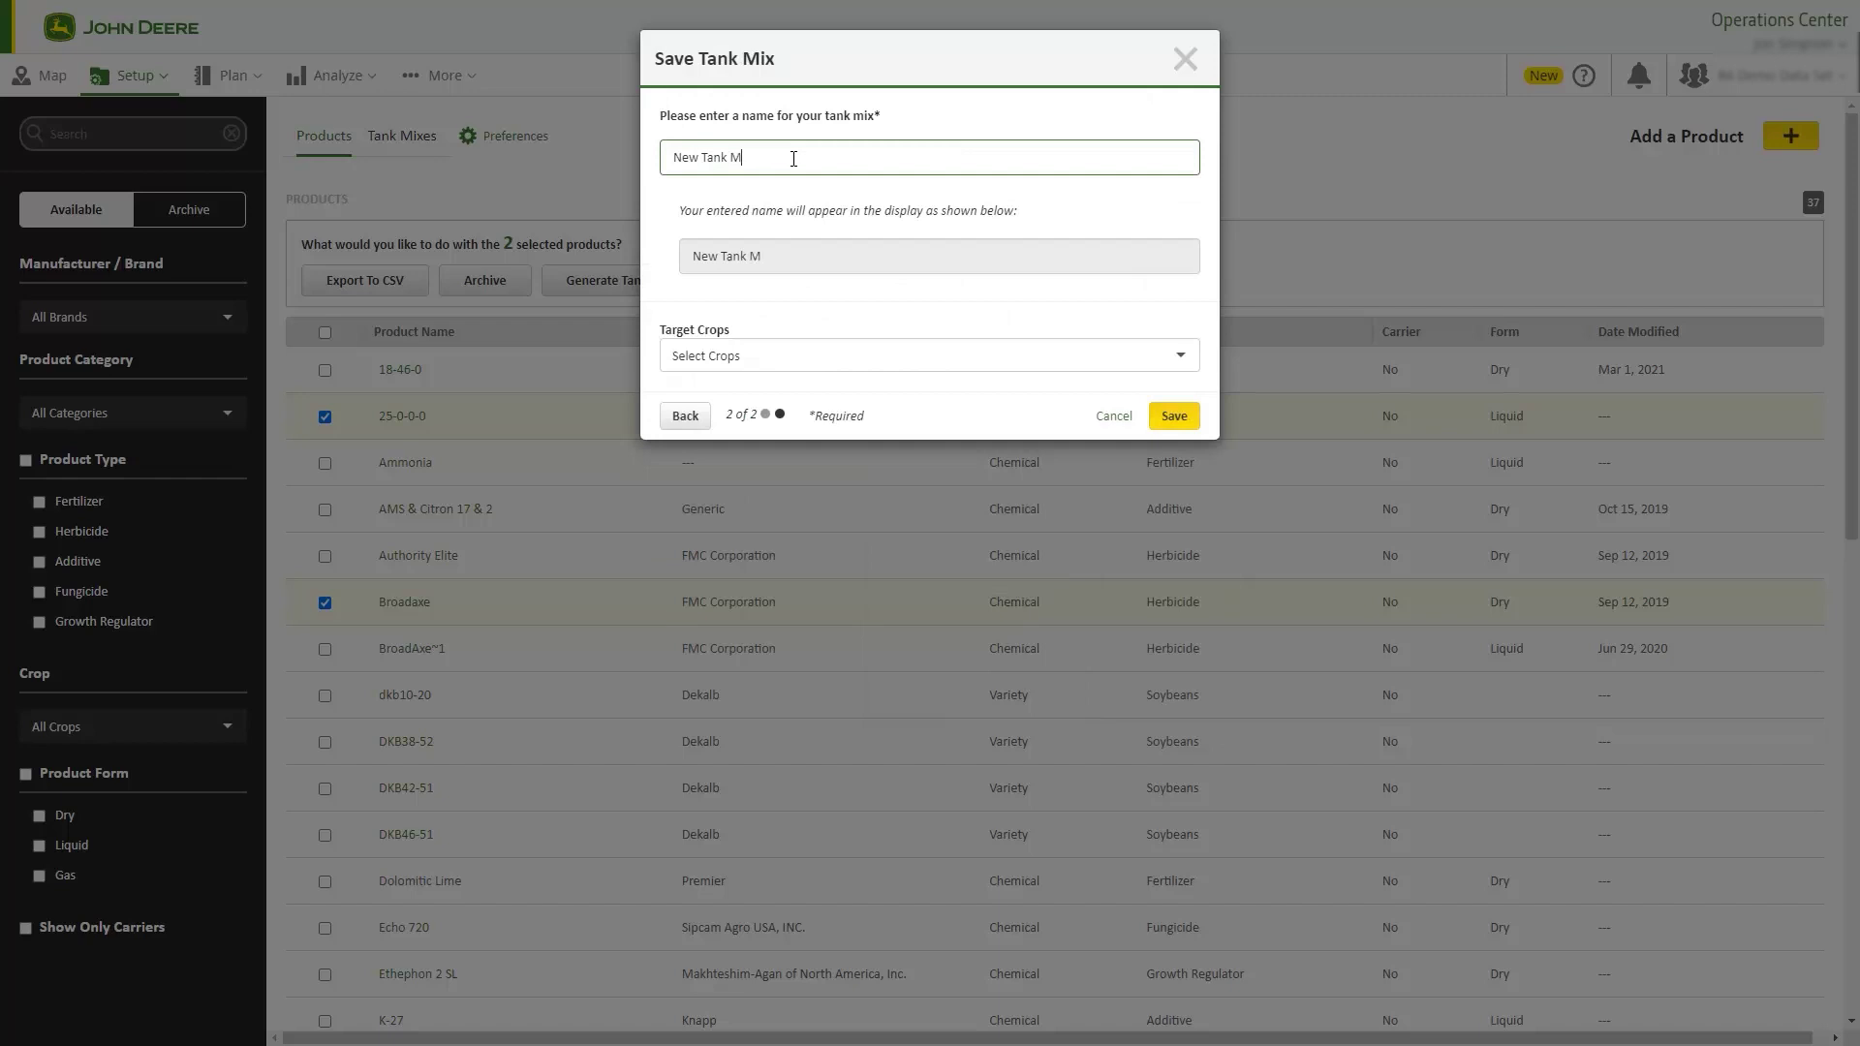
{"action": "left_click", "coordinate": [810, 356]}
{"action": "left_click", "coordinate": [681, 478]}
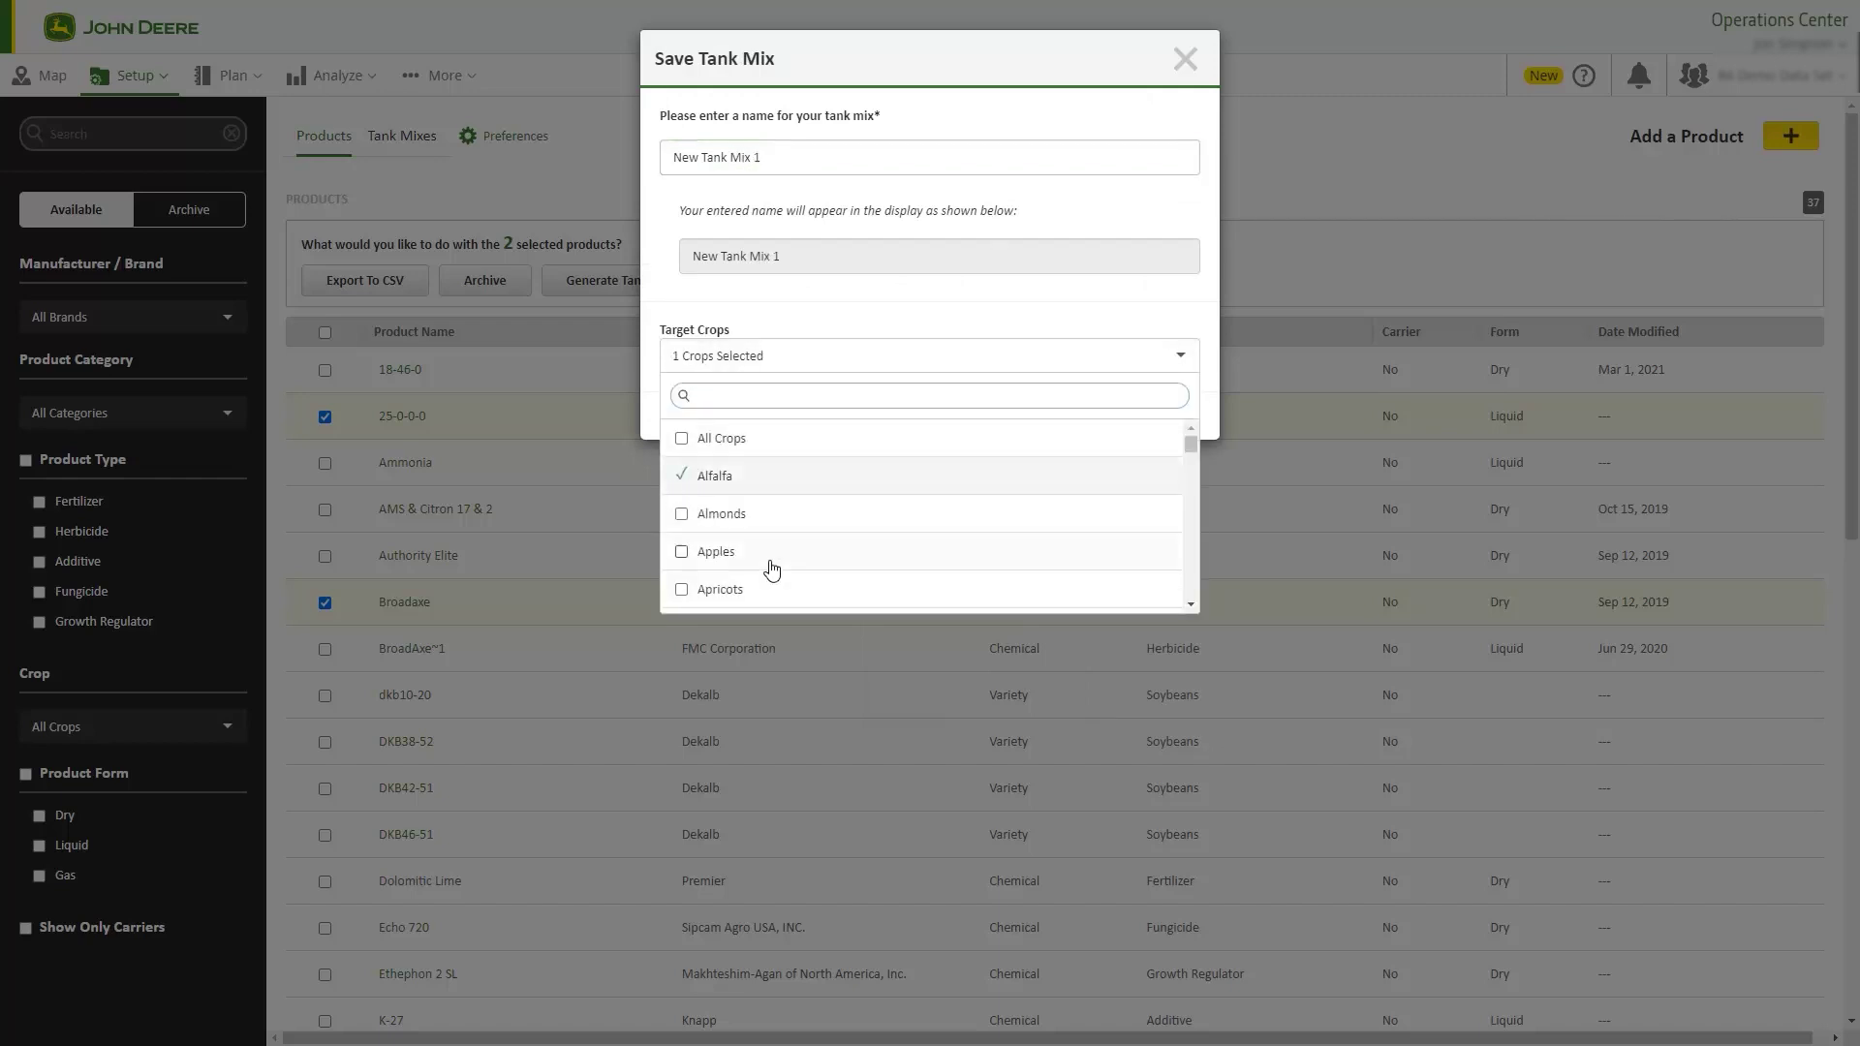
Step: Add Barley (Europe 6) to the target crops and save New Tank Mix 1
{"action": "scroll", "coordinate": [768, 567], "scroll_direction": "down", "scroll_amount": 3}
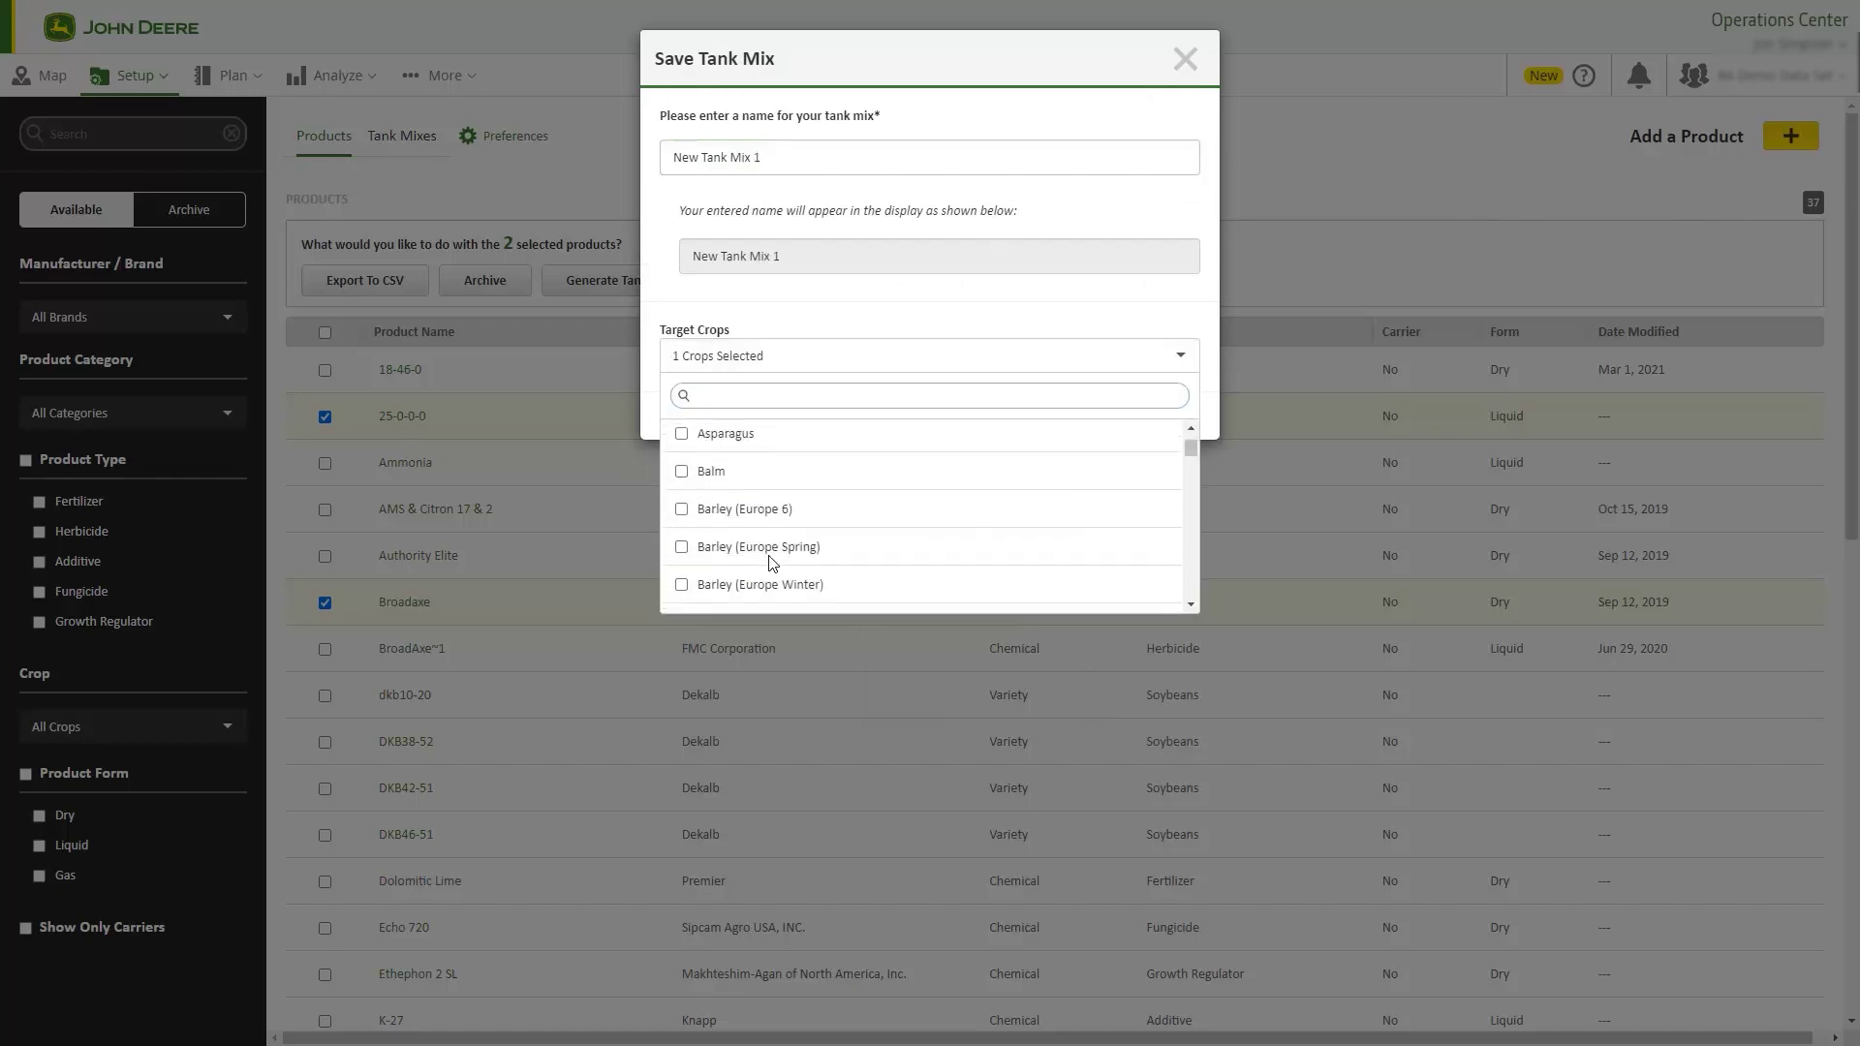
{"action": "left_click", "coordinate": [1024, 318]}
{"action": "left_click", "coordinate": [1174, 416]}
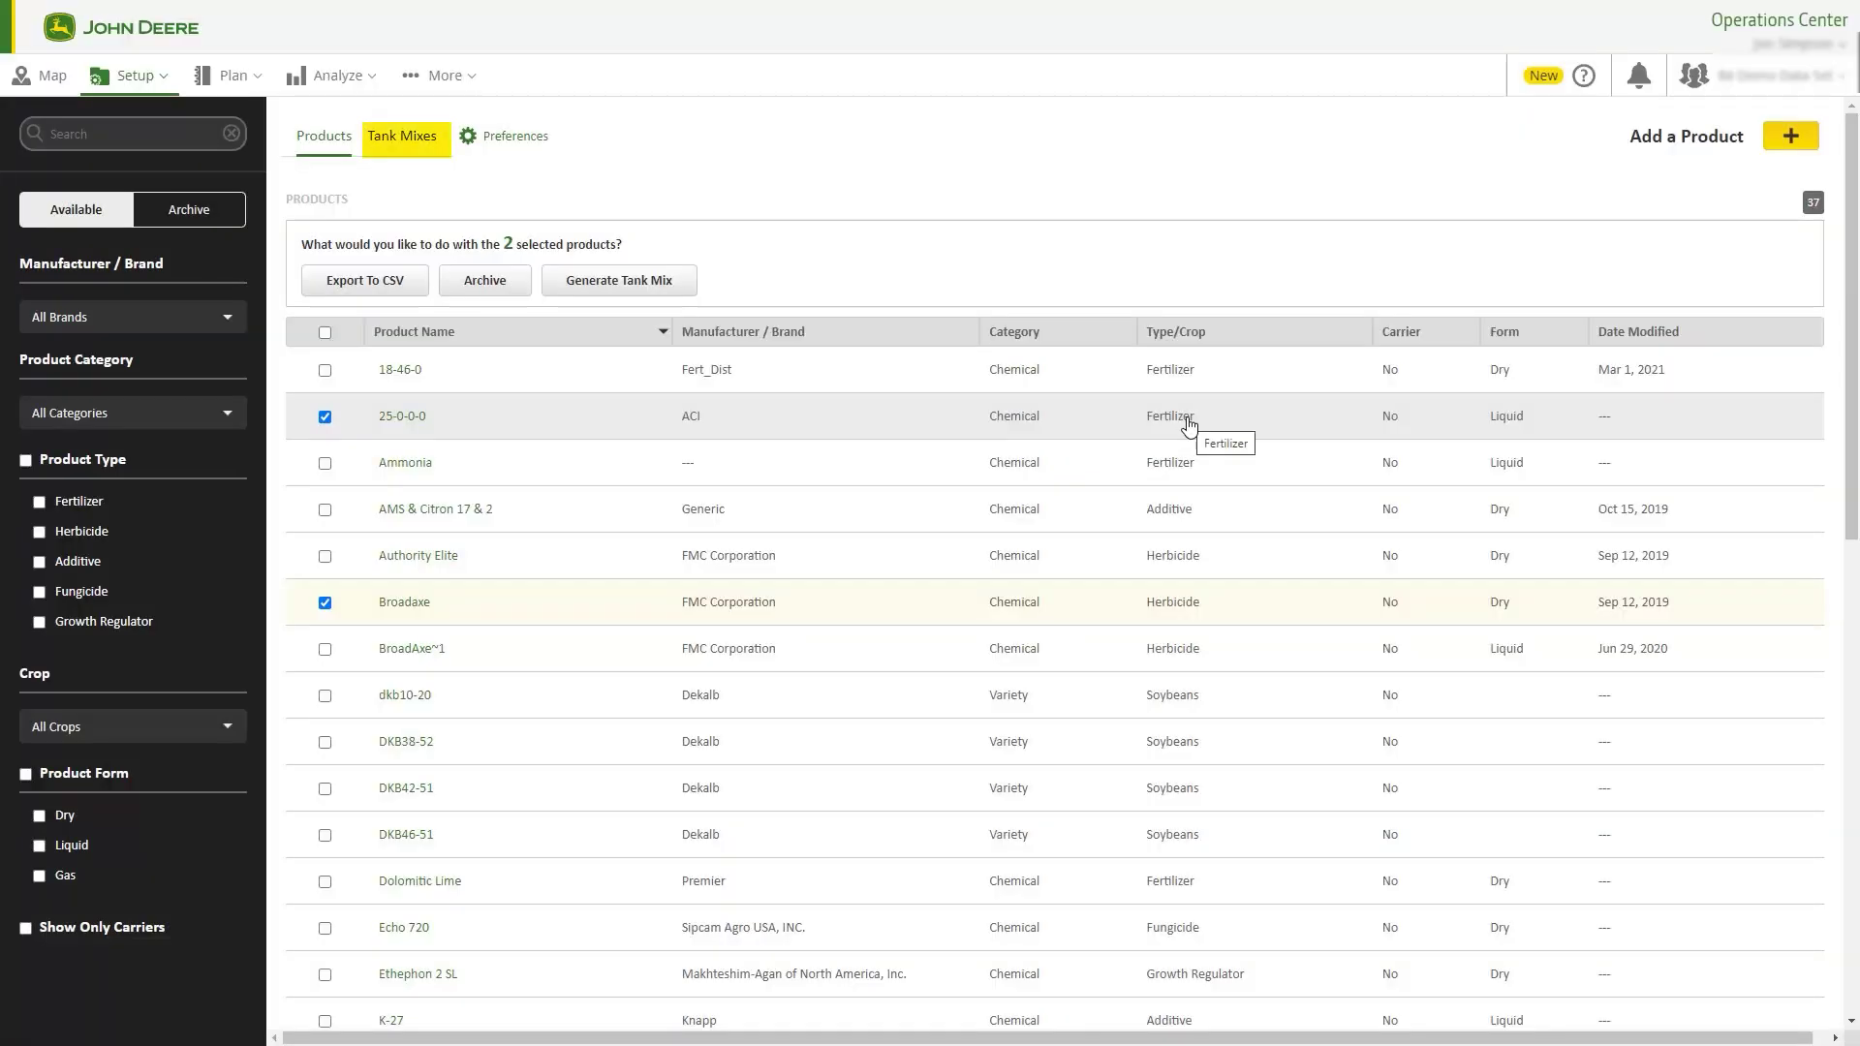
Step: Add New Tank Mix 2 containing Broadaxe, with an overall solution rate of 2 gal/ac and Alfalfa and Apples as target crops
{"action": "left_click", "coordinate": [405, 141]}
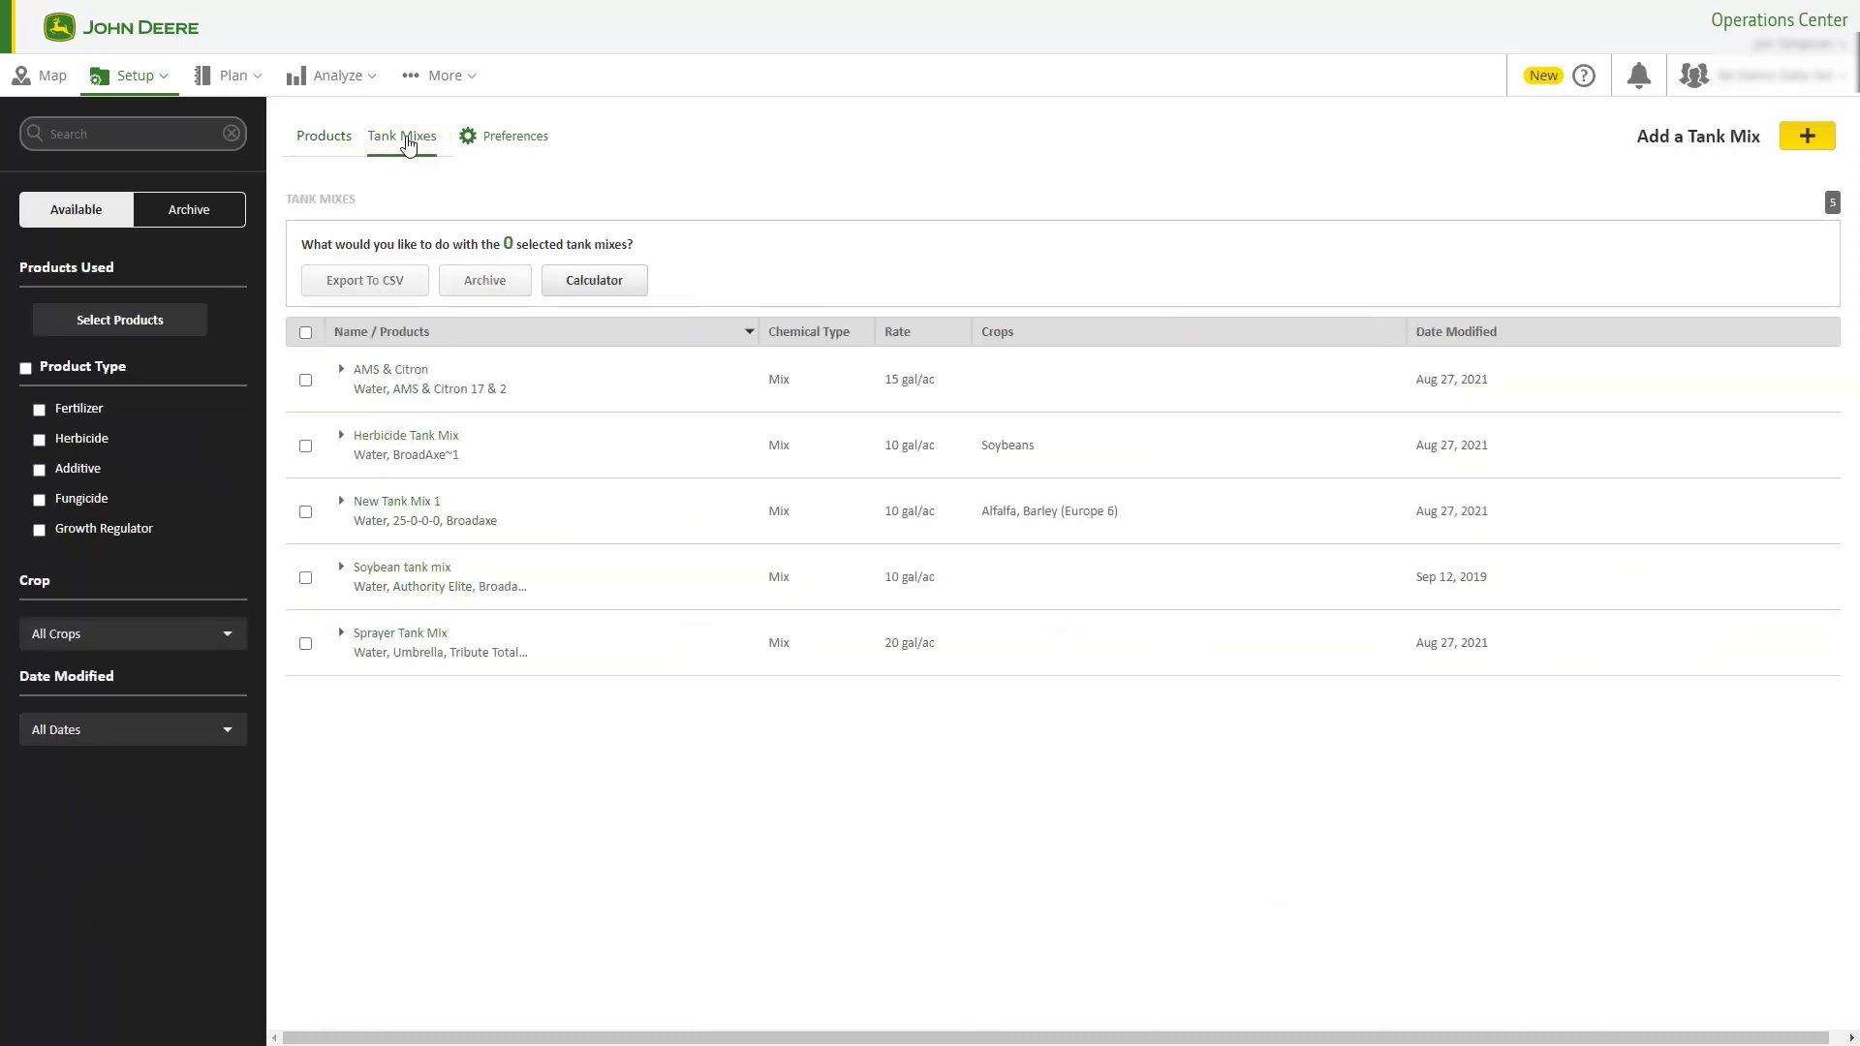
{"action": "left_click", "coordinate": [1806, 136]}
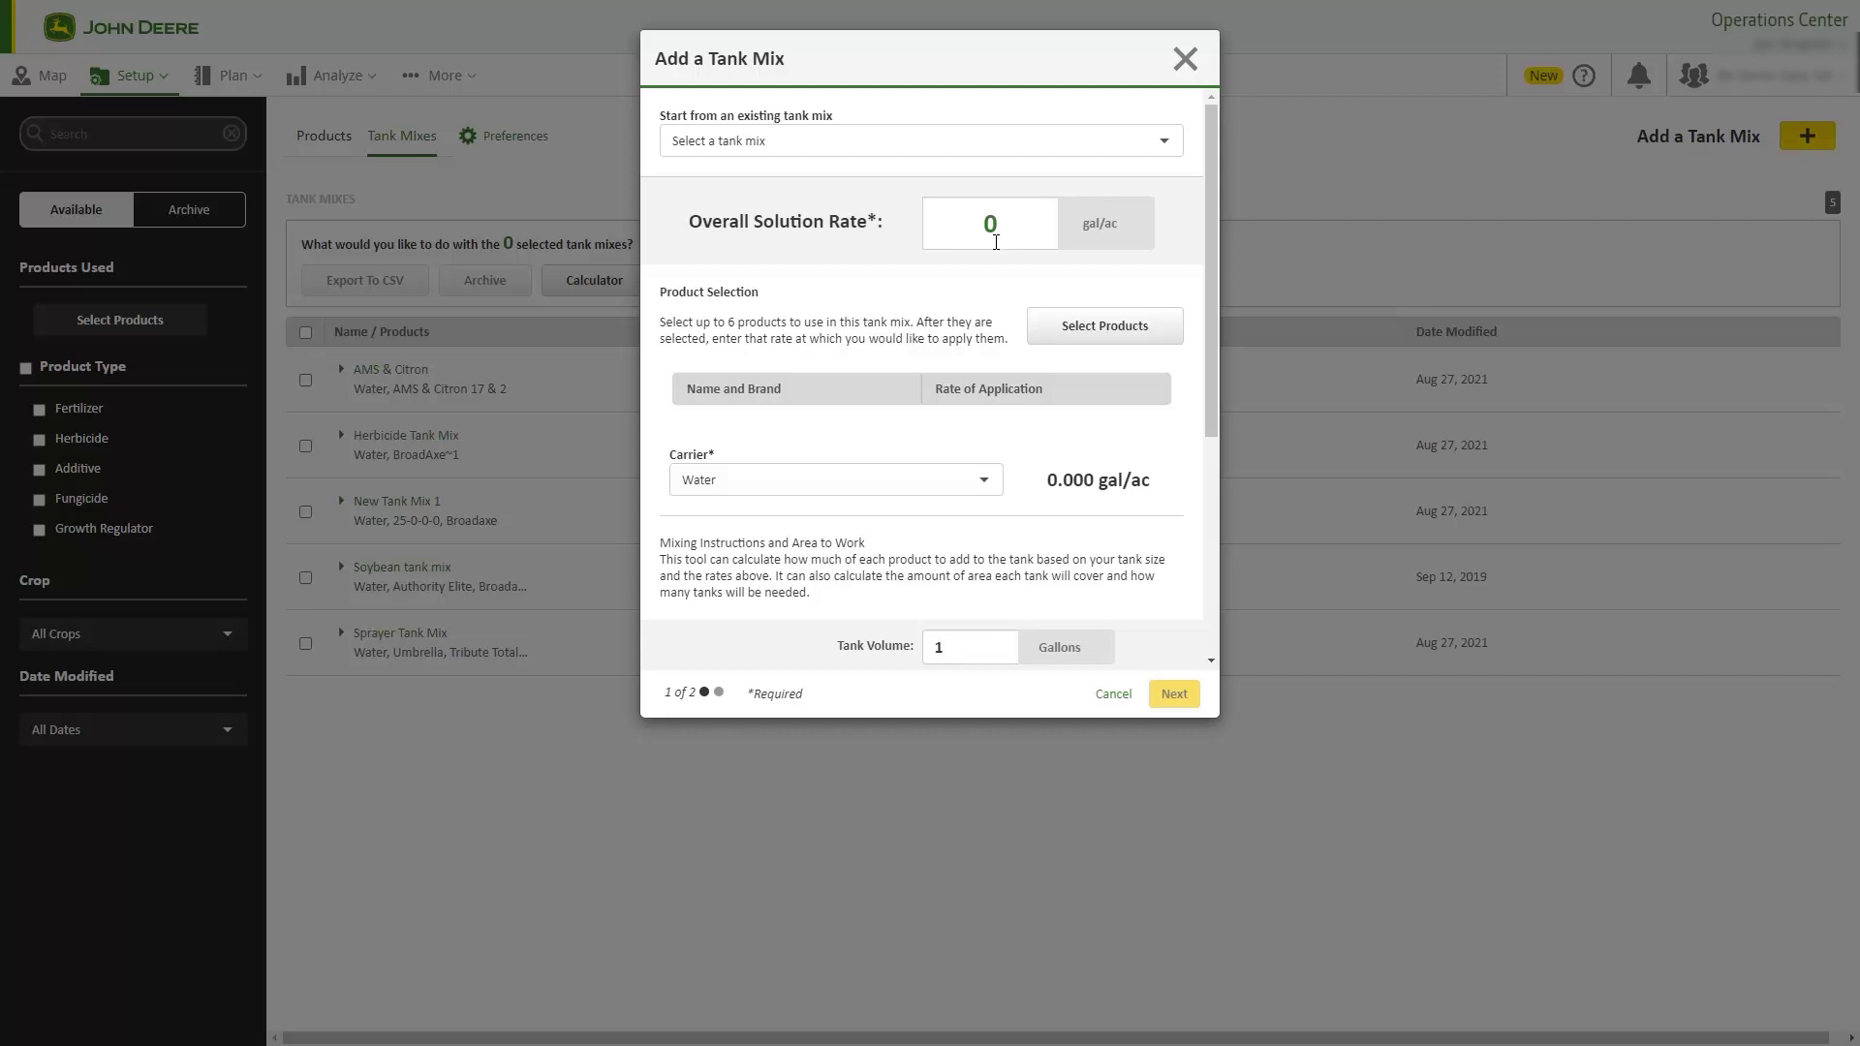
{"action": "left_click", "coordinate": [961, 221]}
{"action": "type", "text": "2"}
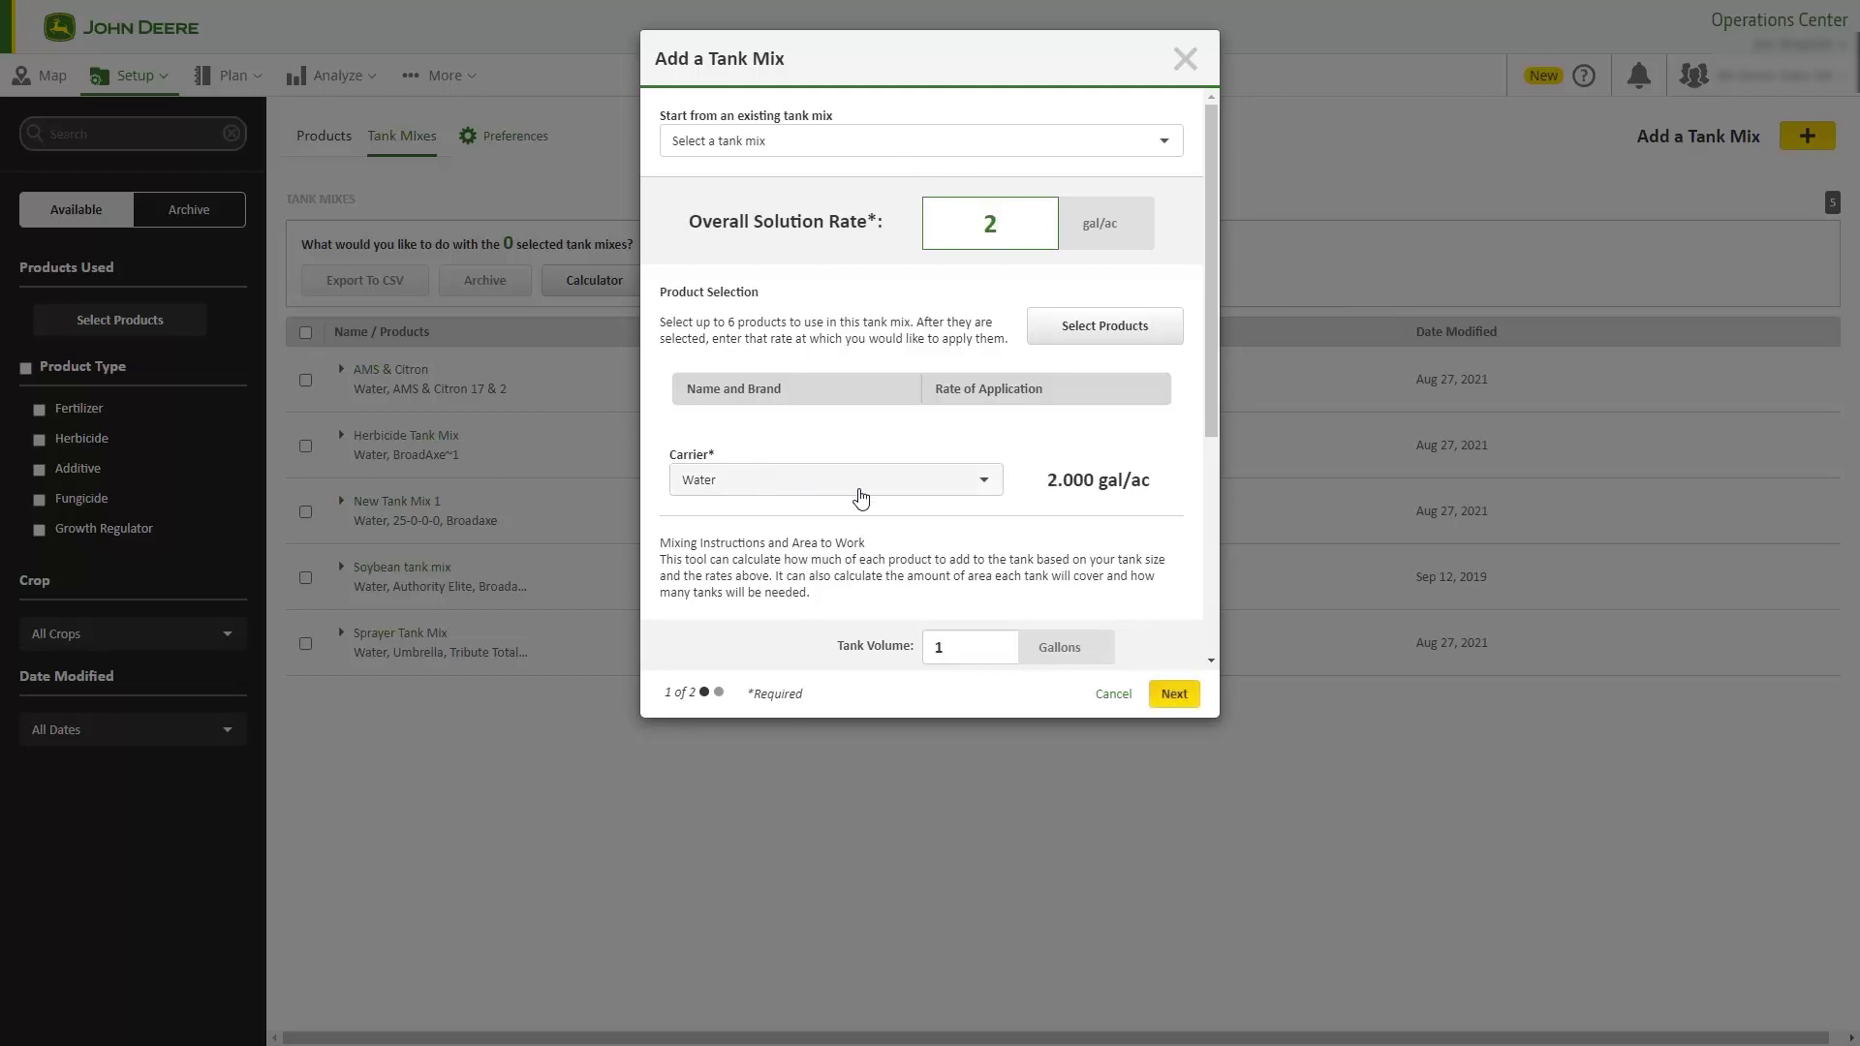
{"action": "scroll", "coordinate": [856, 490], "scroll_direction": "down", "scroll_amount": 2}
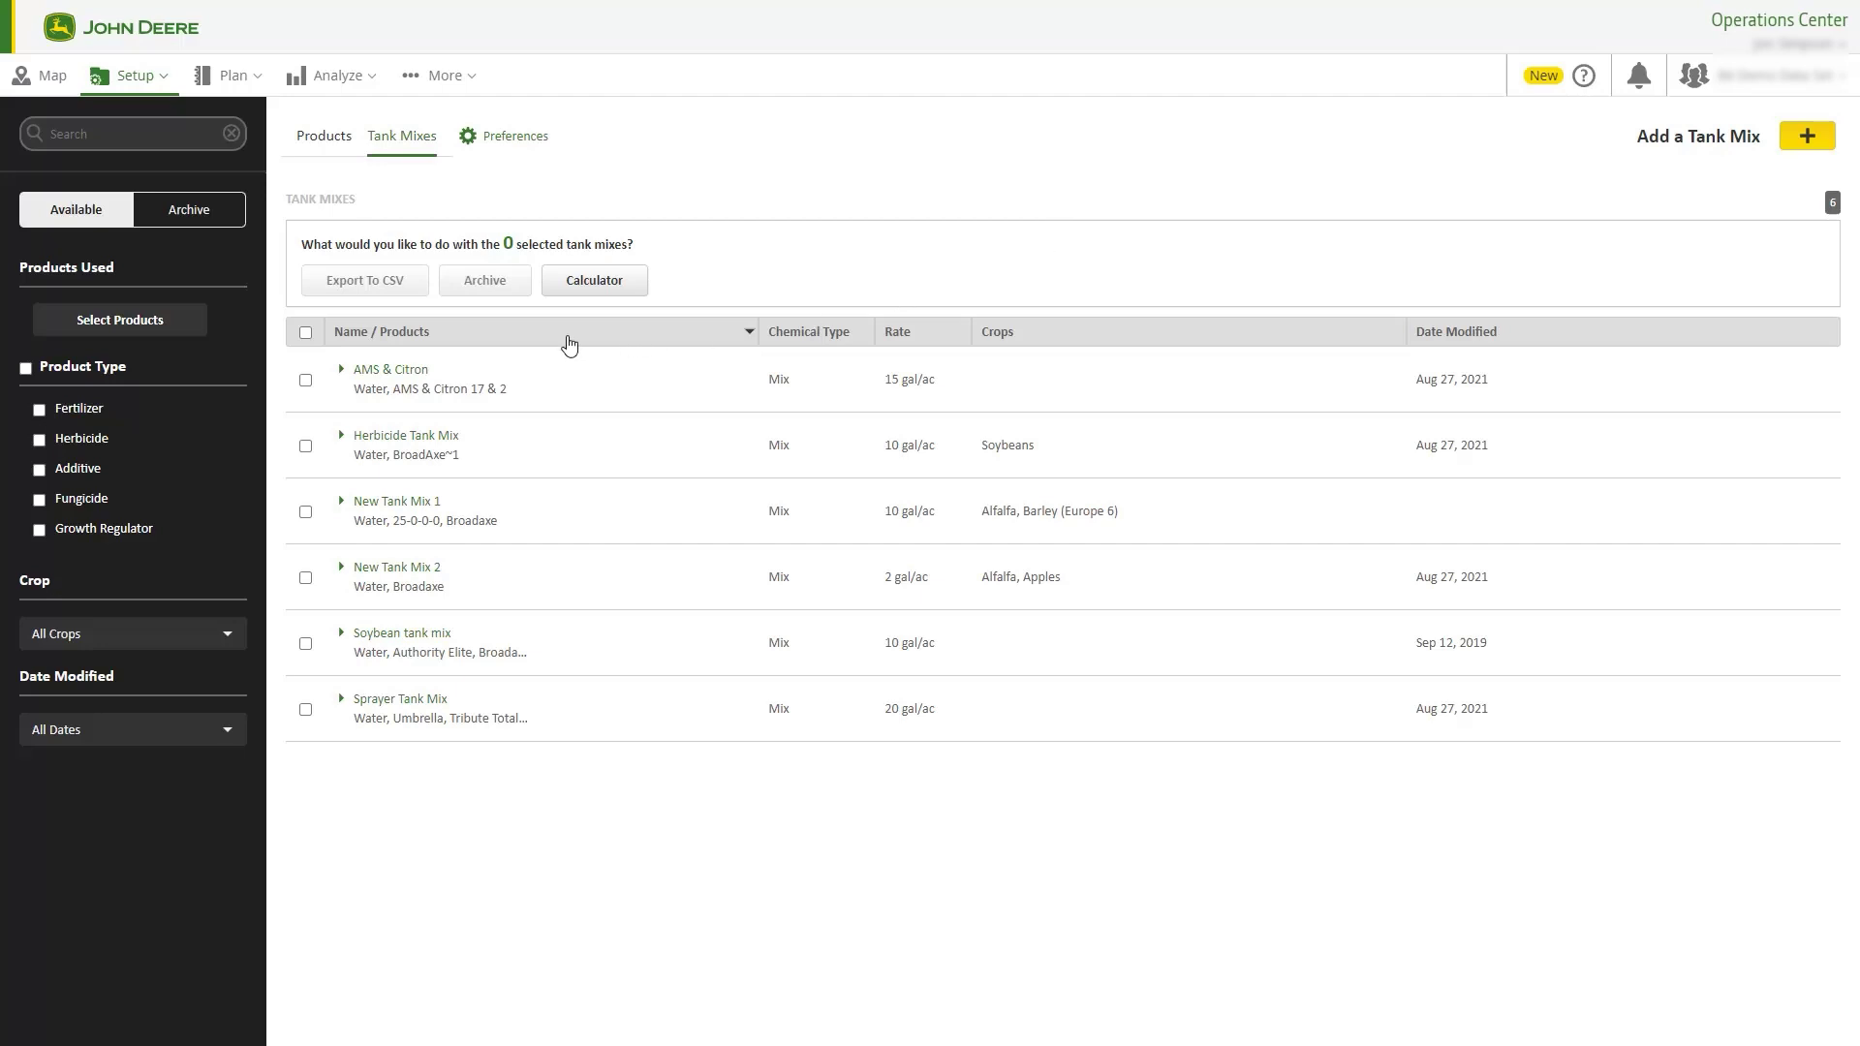
Step: Edit the AMS & Citron tank mix, setting the application rate of AMS & Citron 17 & 2 to 2.95 lb/ac
{"action": "left_click", "coordinate": [391, 371]}
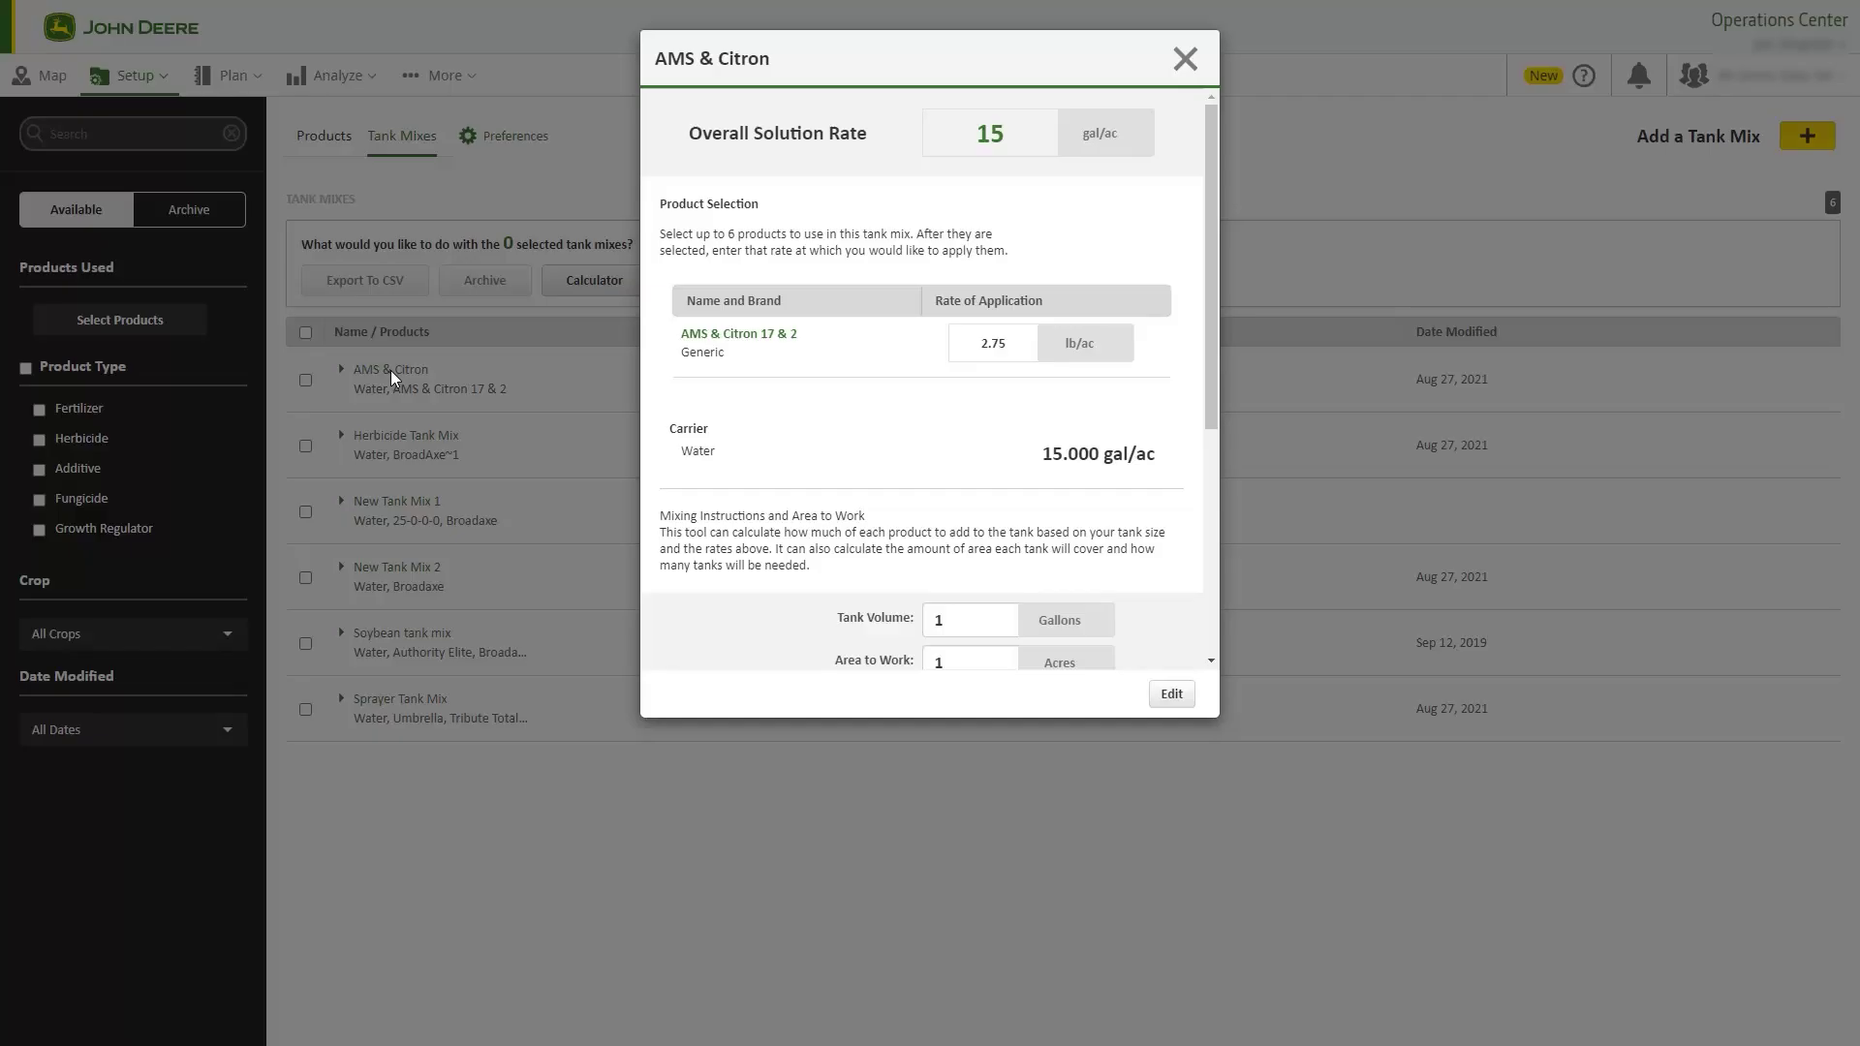
{"action": "left_click", "coordinate": [1168, 696]}
{"action": "left_click_drag", "start_coordinate": [1003, 338], "coordinate": [986, 343]}
{"action": "type", "text": "95"}
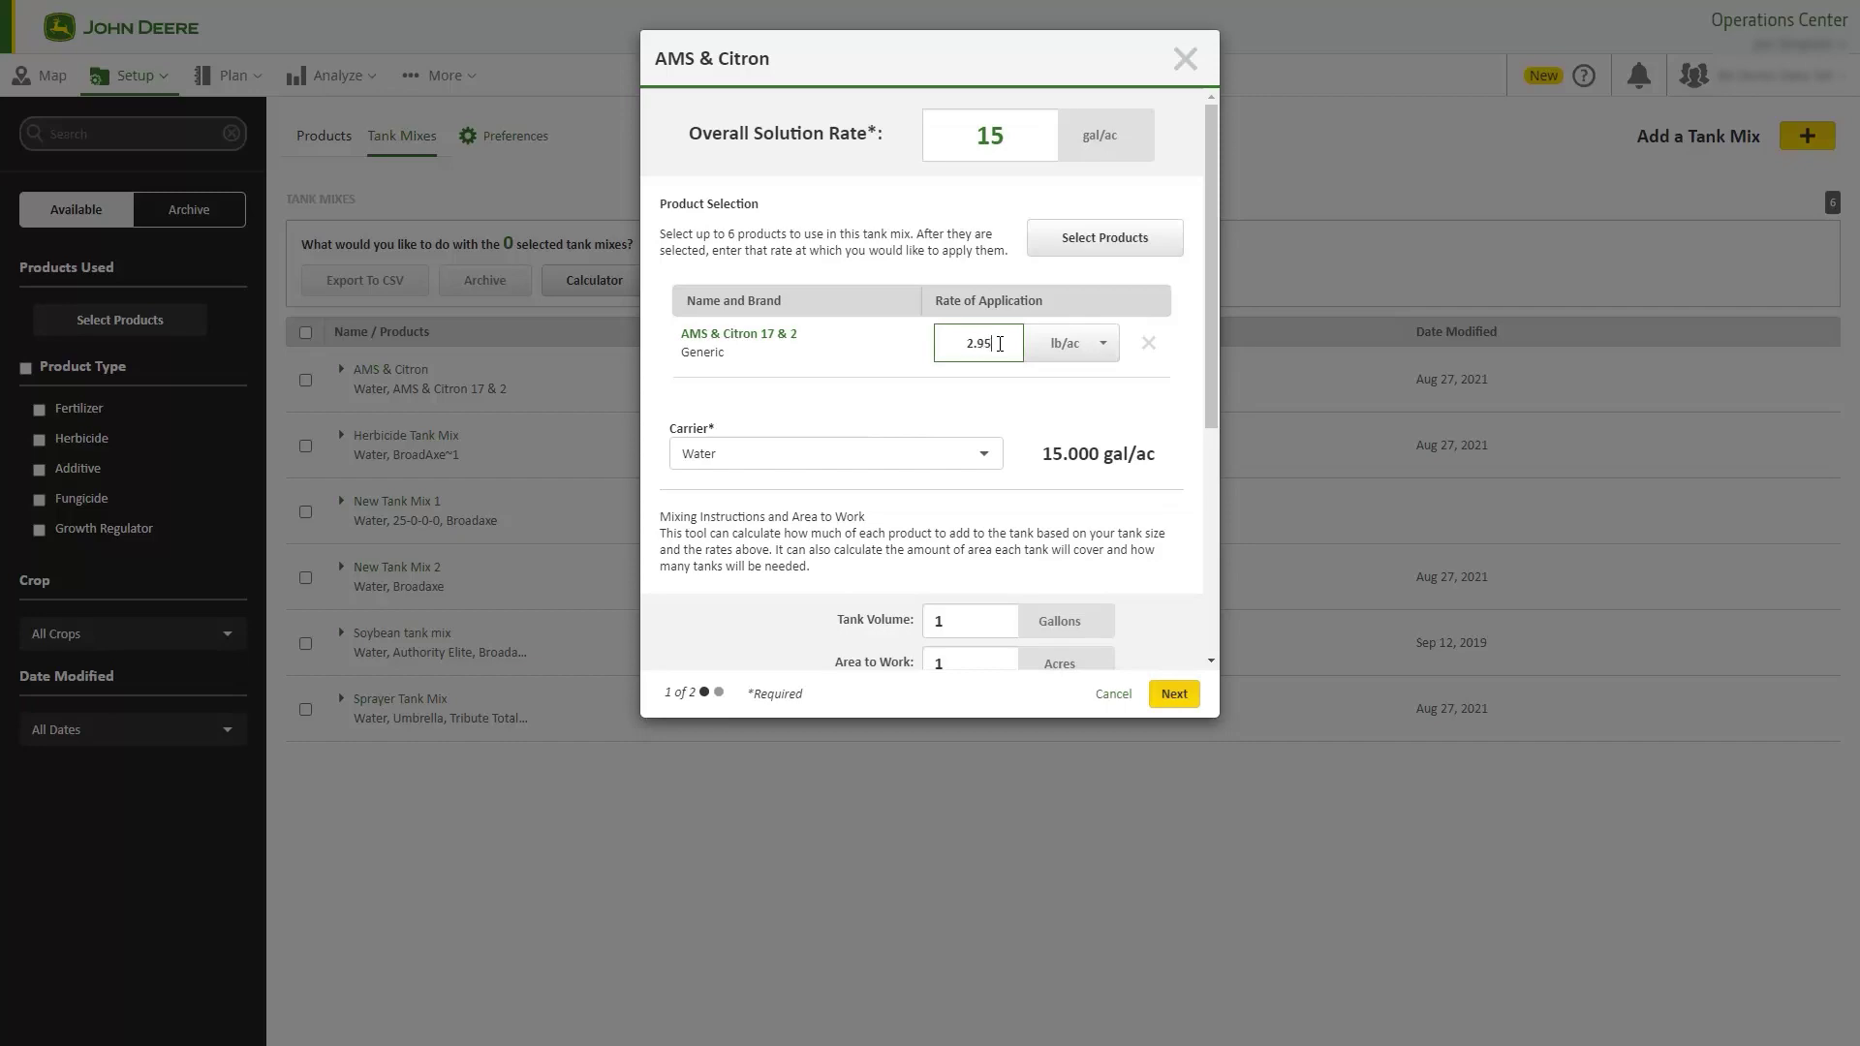
{"action": "left_click_drag", "start_coordinate": [1213, 392], "coordinate": [1178, 549]}
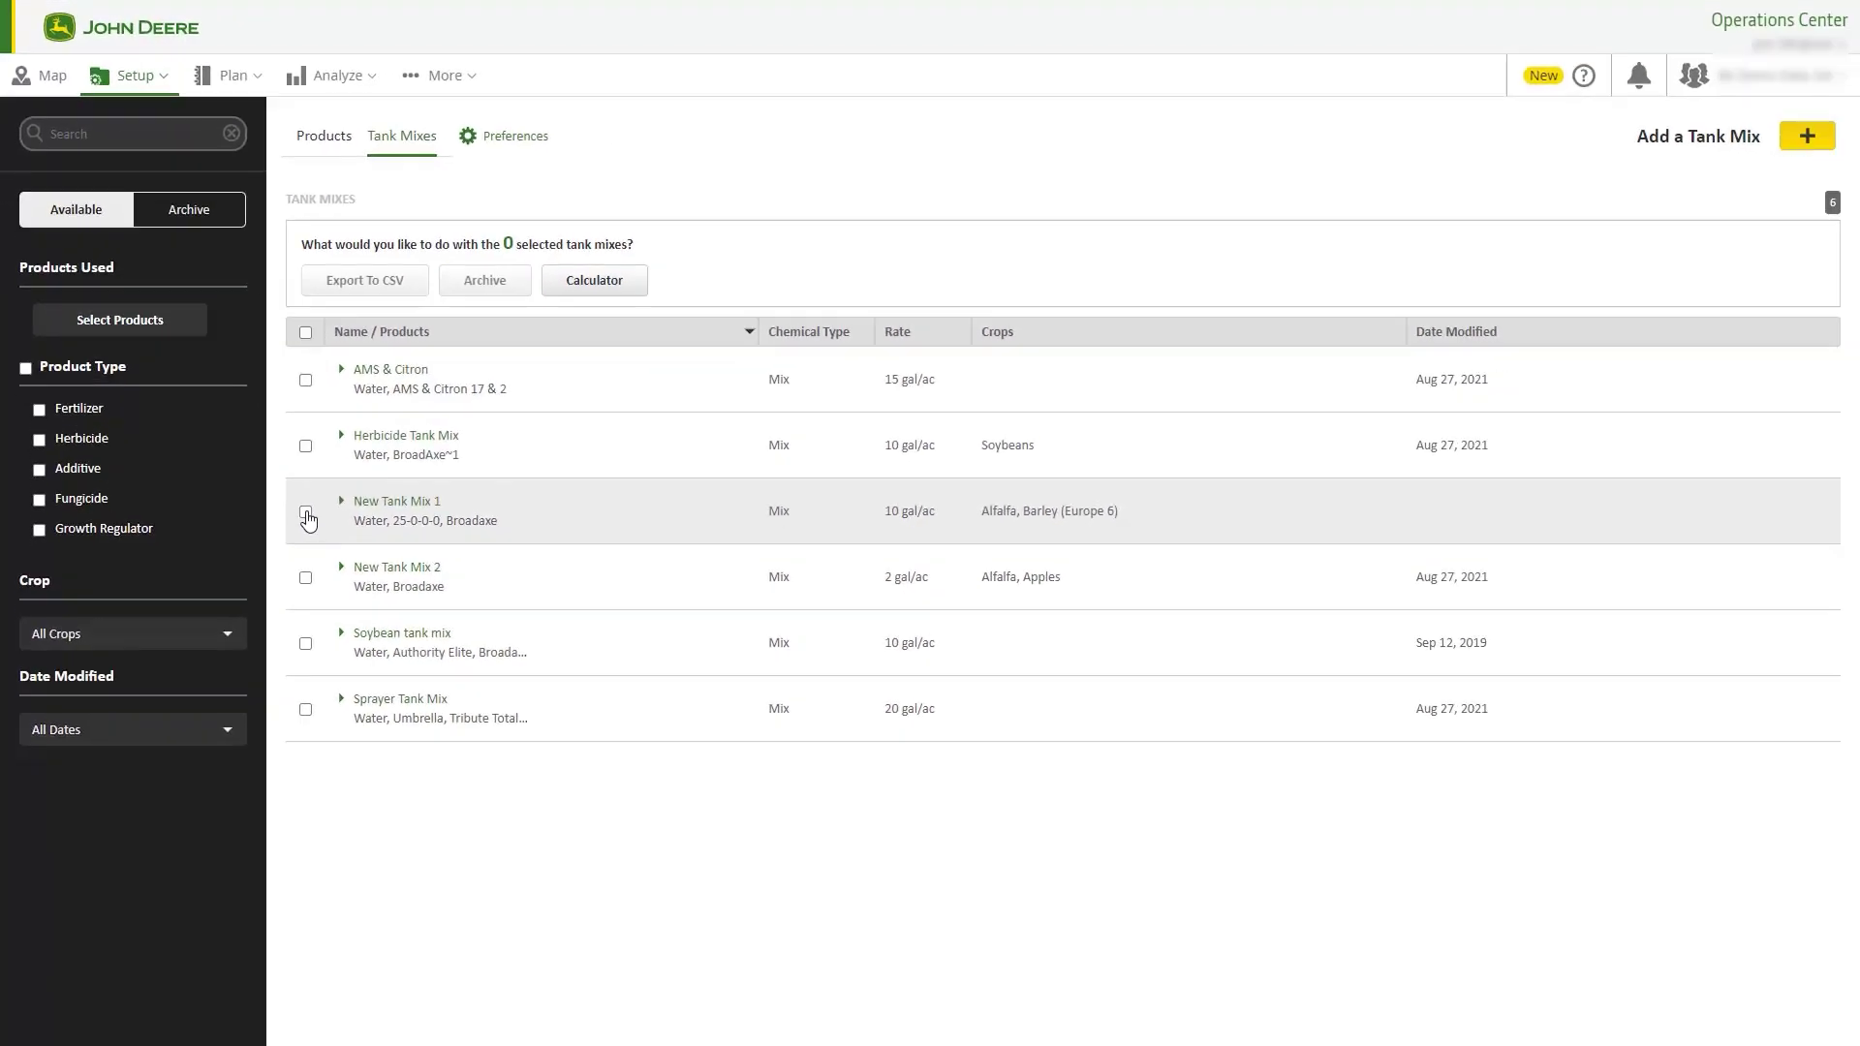
Step: Archive New Tank Mix 1 and New Tank Mix 2
{"action": "left_click", "coordinate": [306, 514]}
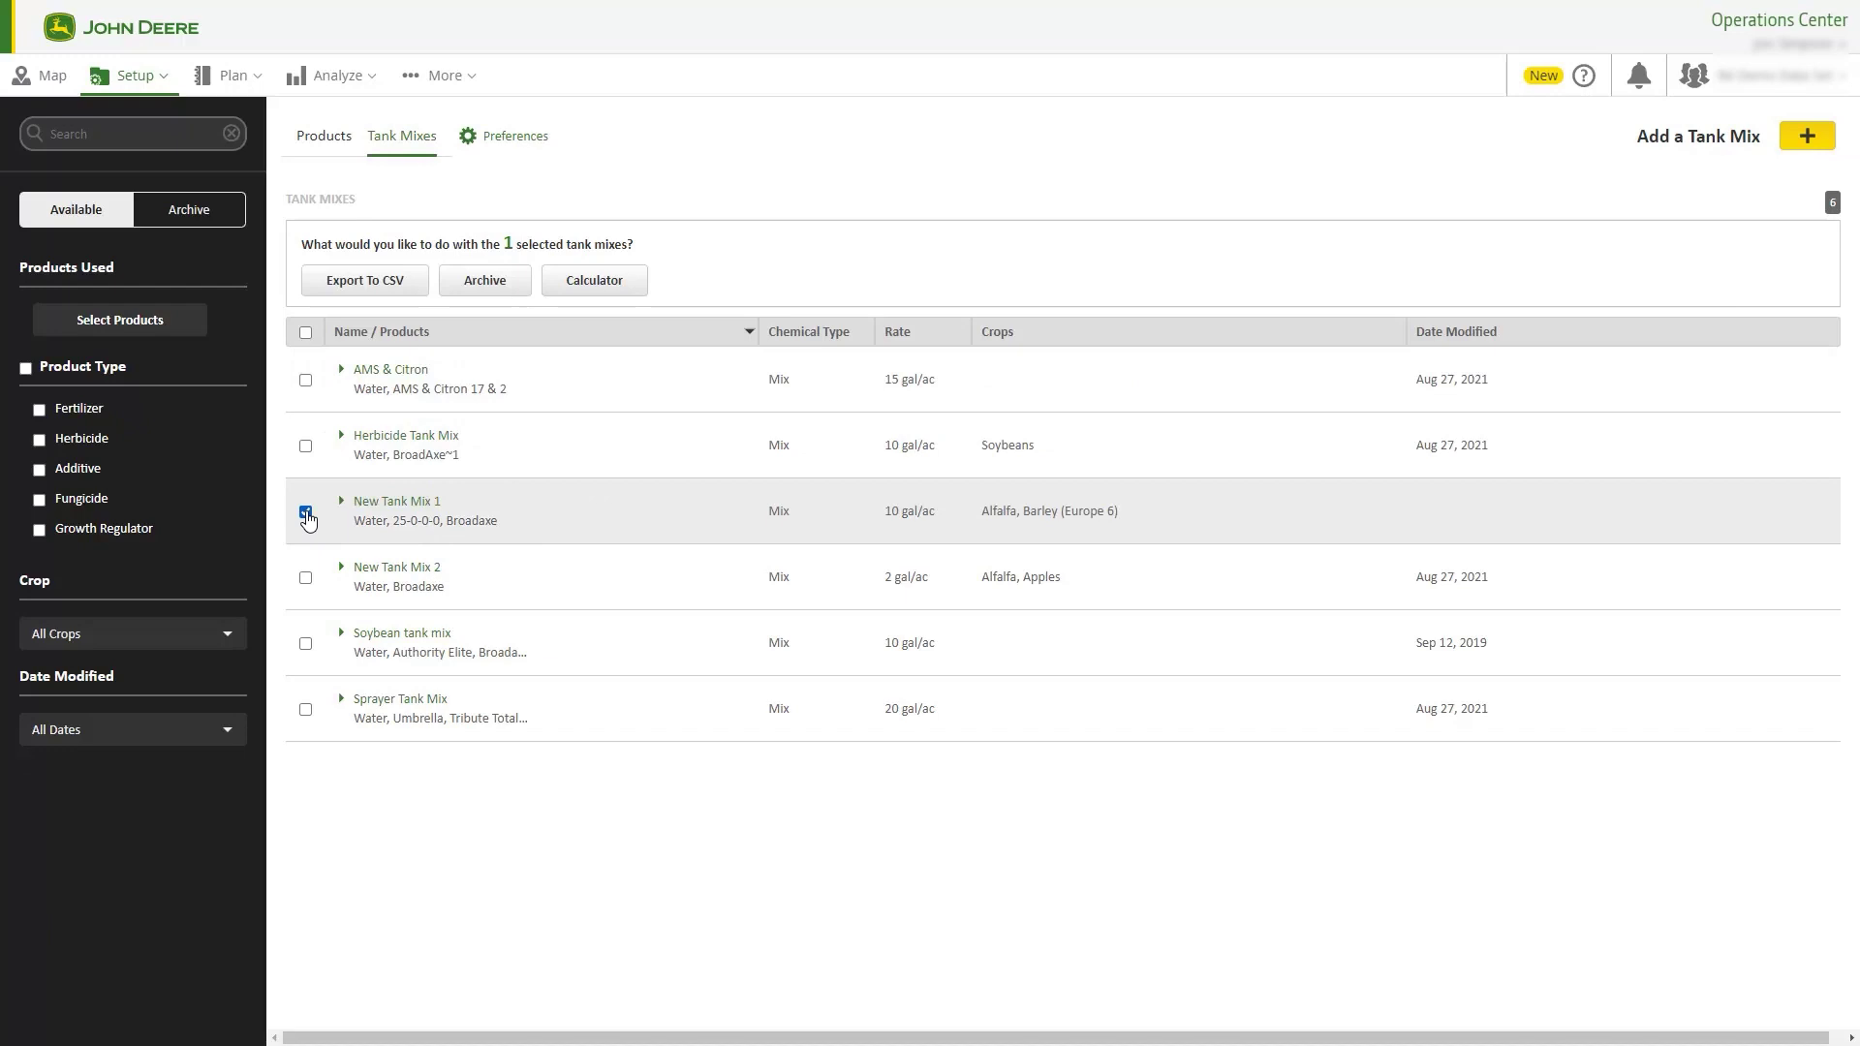
{"action": "left_click", "coordinate": [504, 290]}
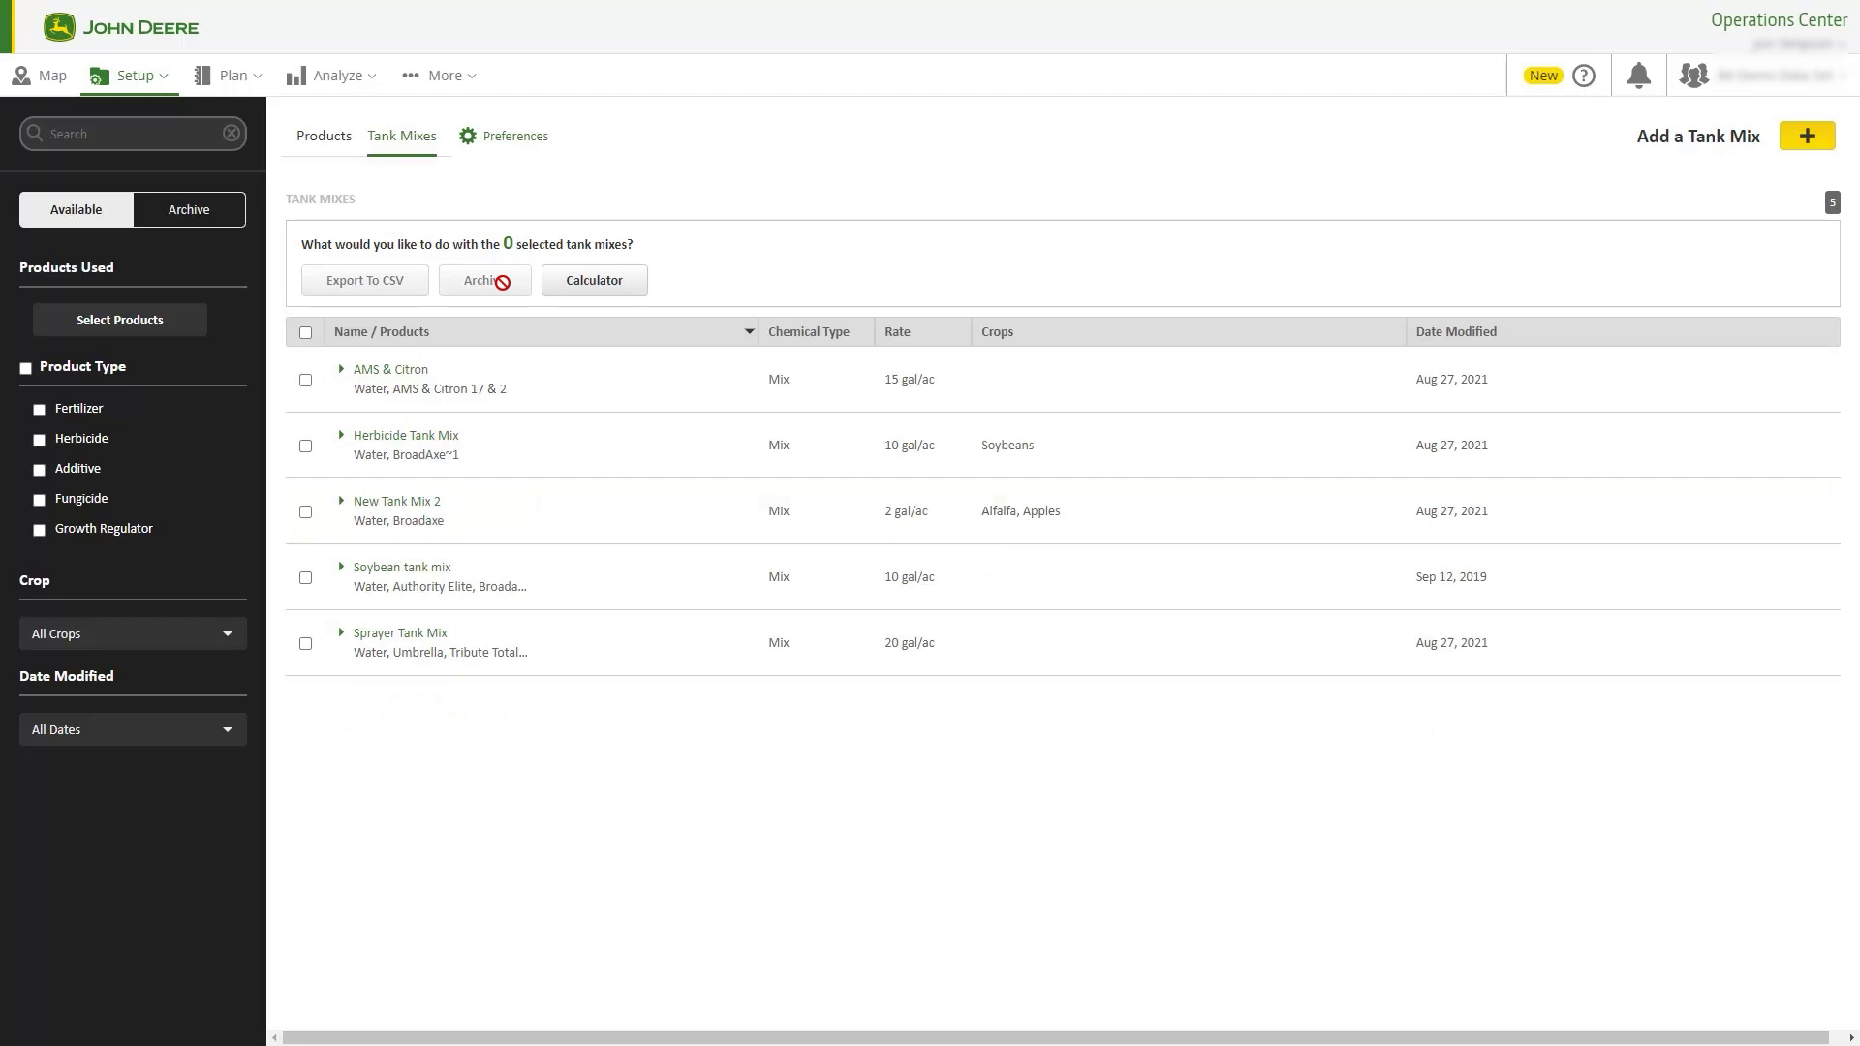
{"action": "left_click", "coordinate": [305, 512]}
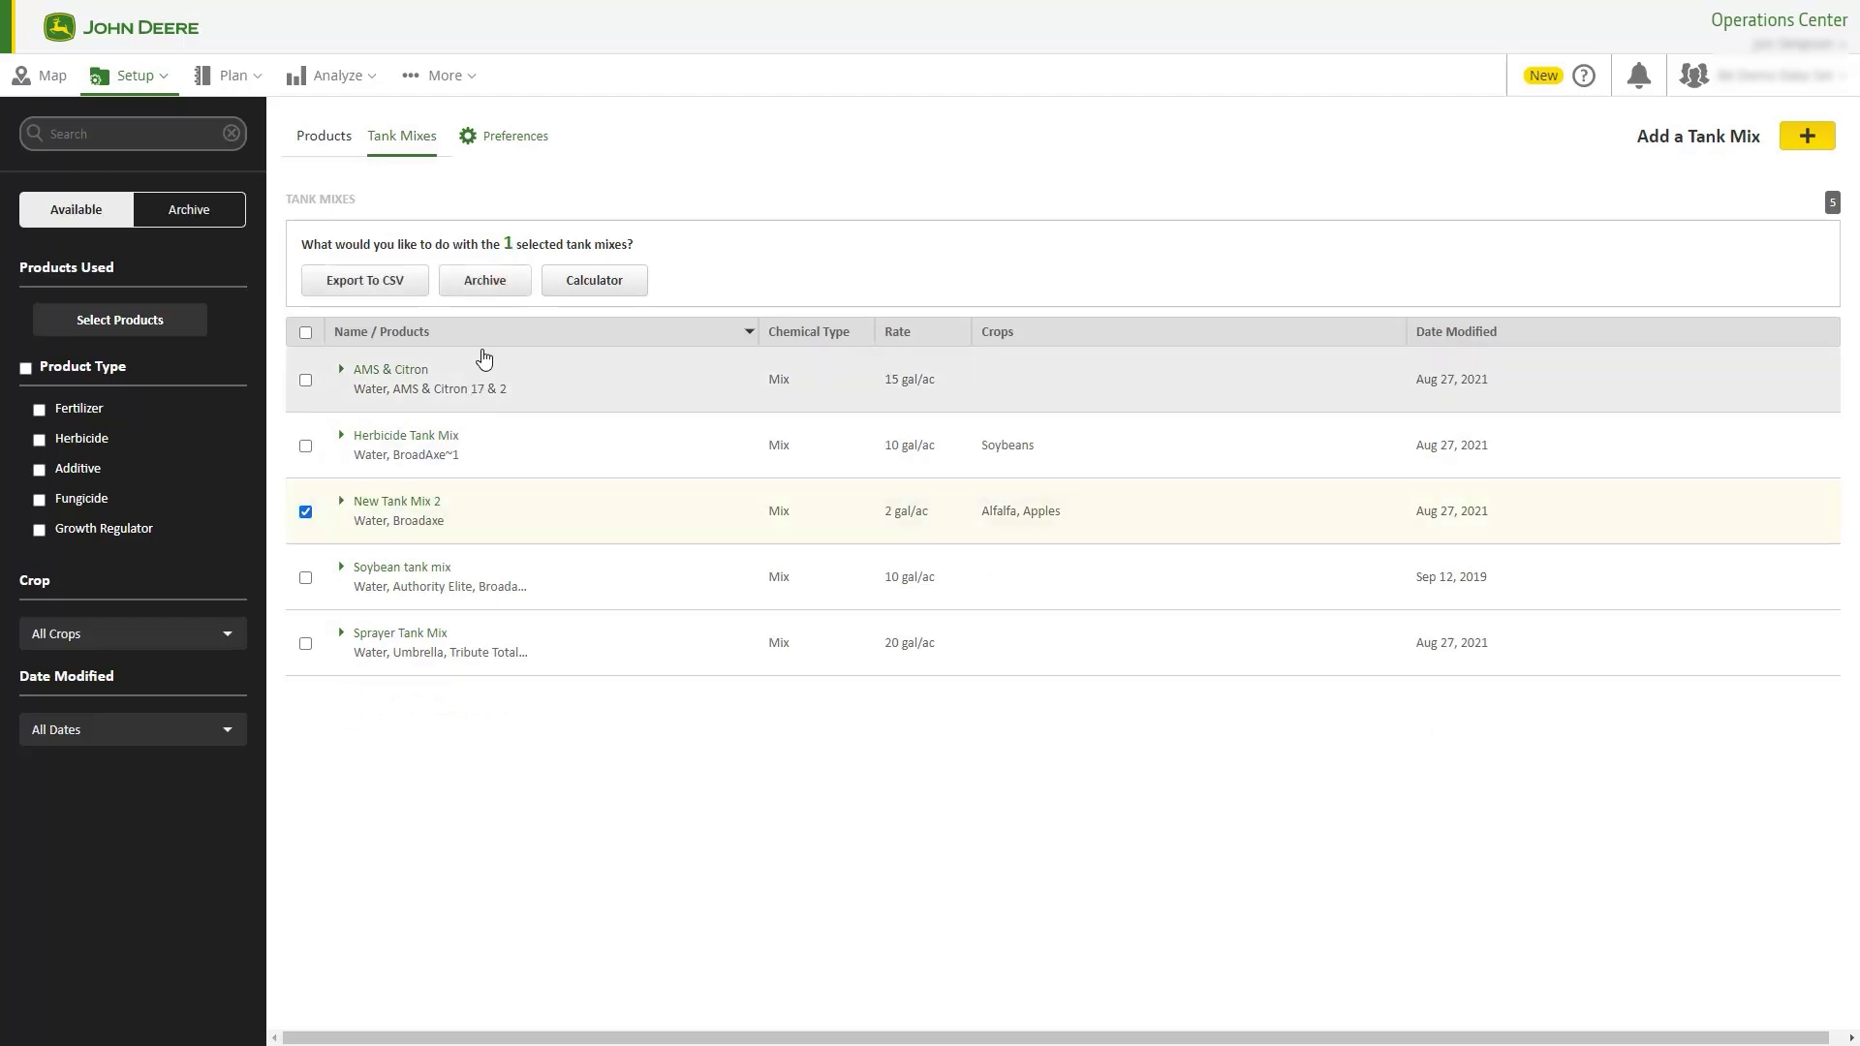
{"action": "left_click", "coordinate": [496, 283]}
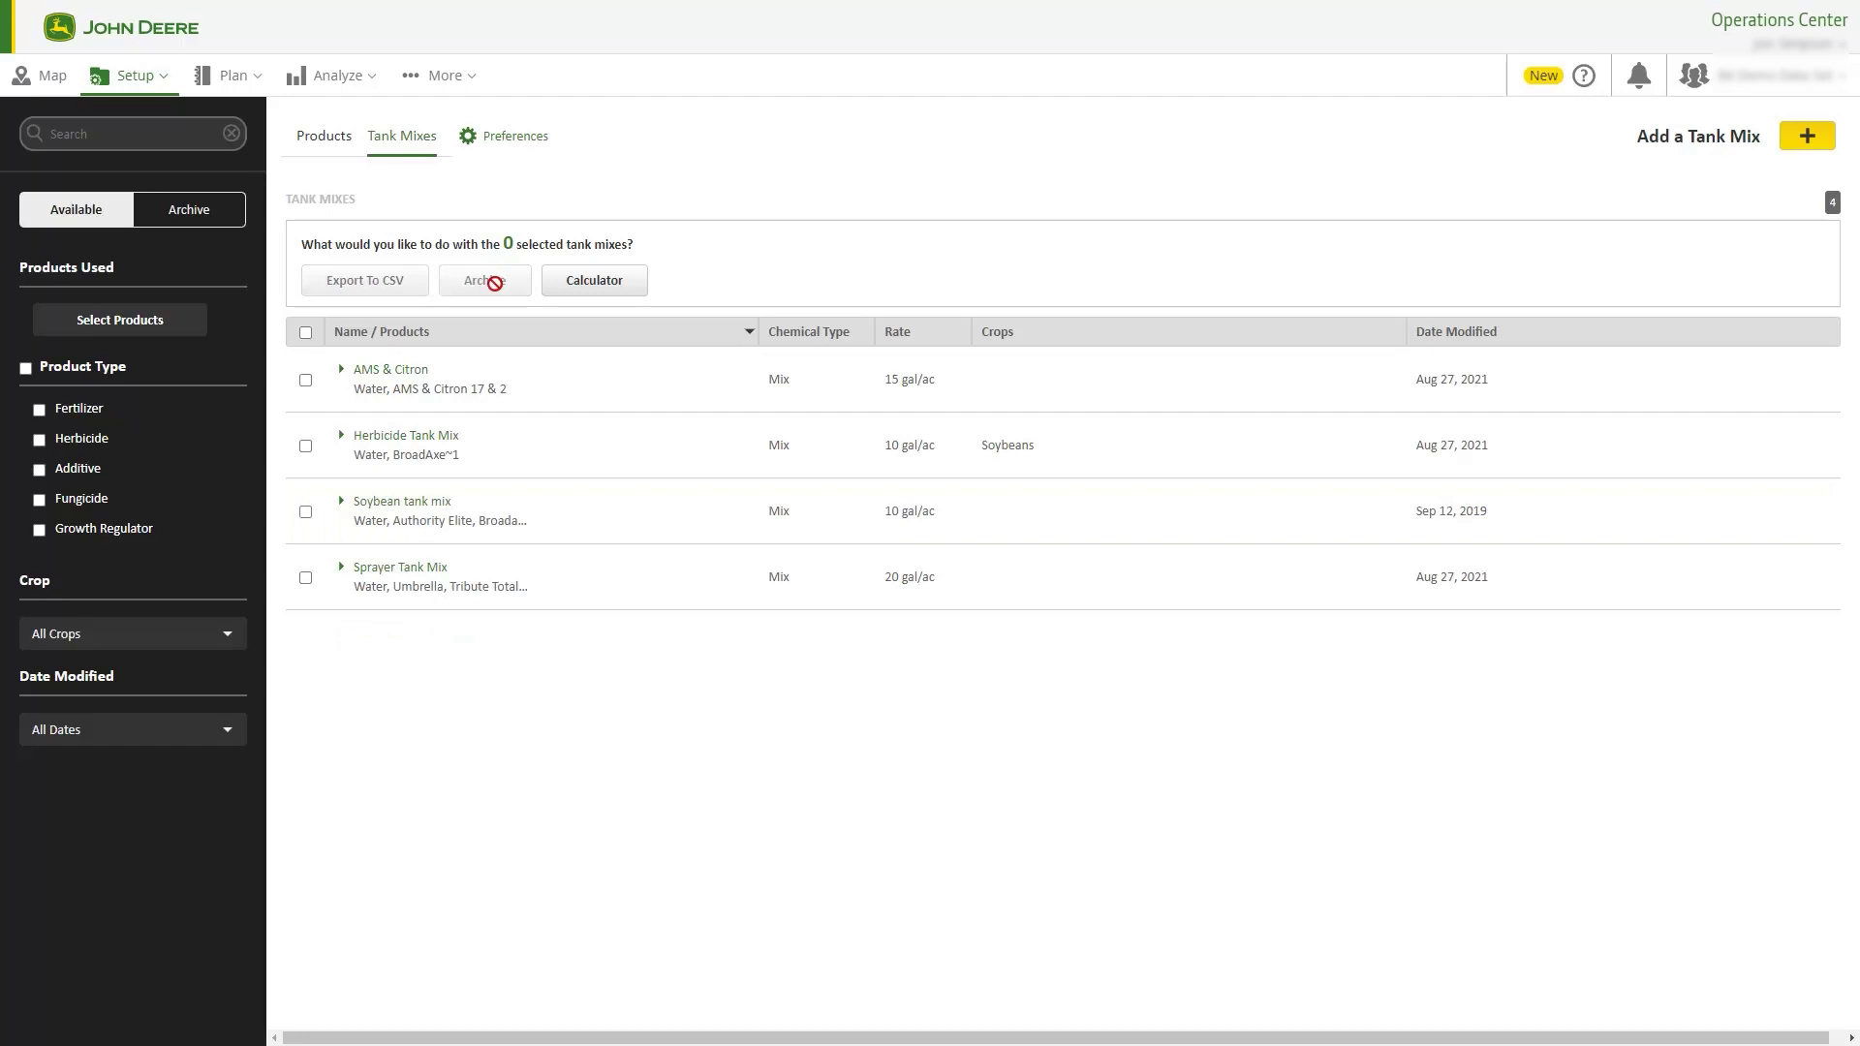
Step: Make the archived New Tank Mix 1 and New Tank Mix 2 available again and return to the available list
{"action": "left_click", "coordinate": [195, 218]}
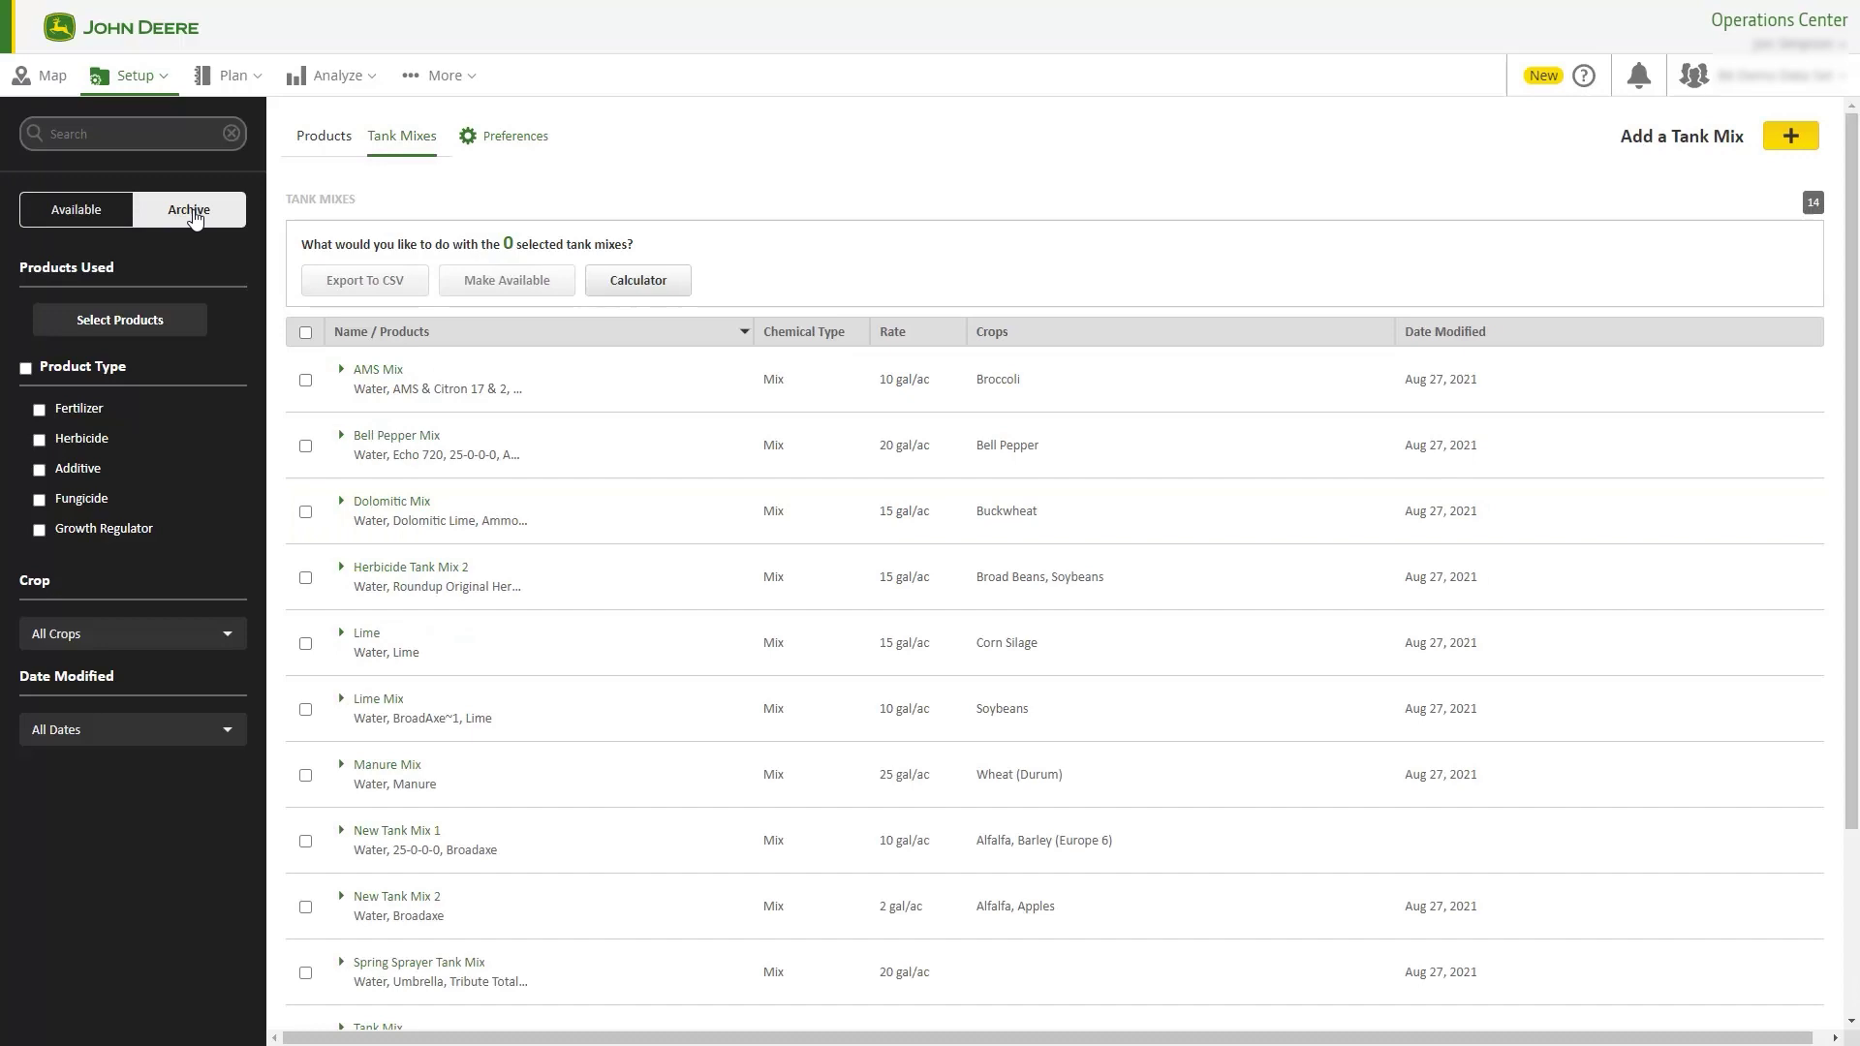
{"action": "scroll", "coordinate": [614, 781], "scroll_direction": "down", "scroll_amount": 2}
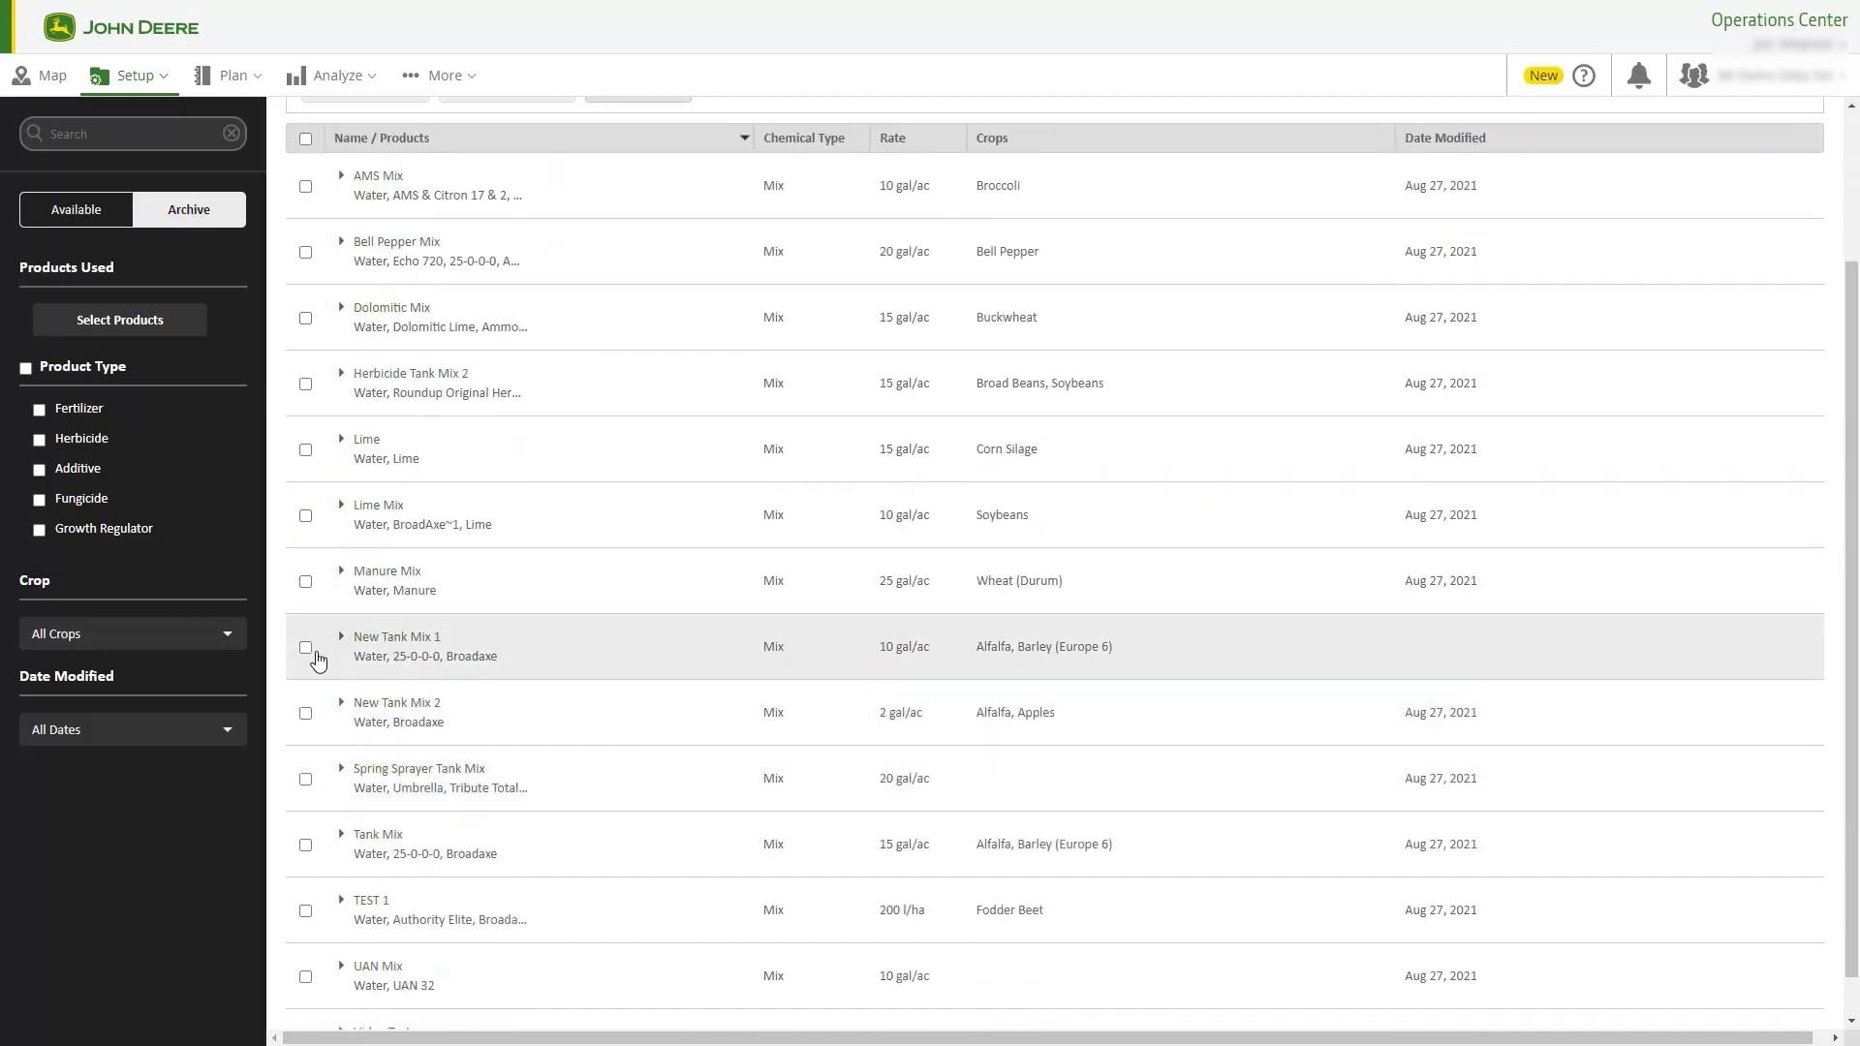
{"action": "left_click", "coordinate": [305, 647]}
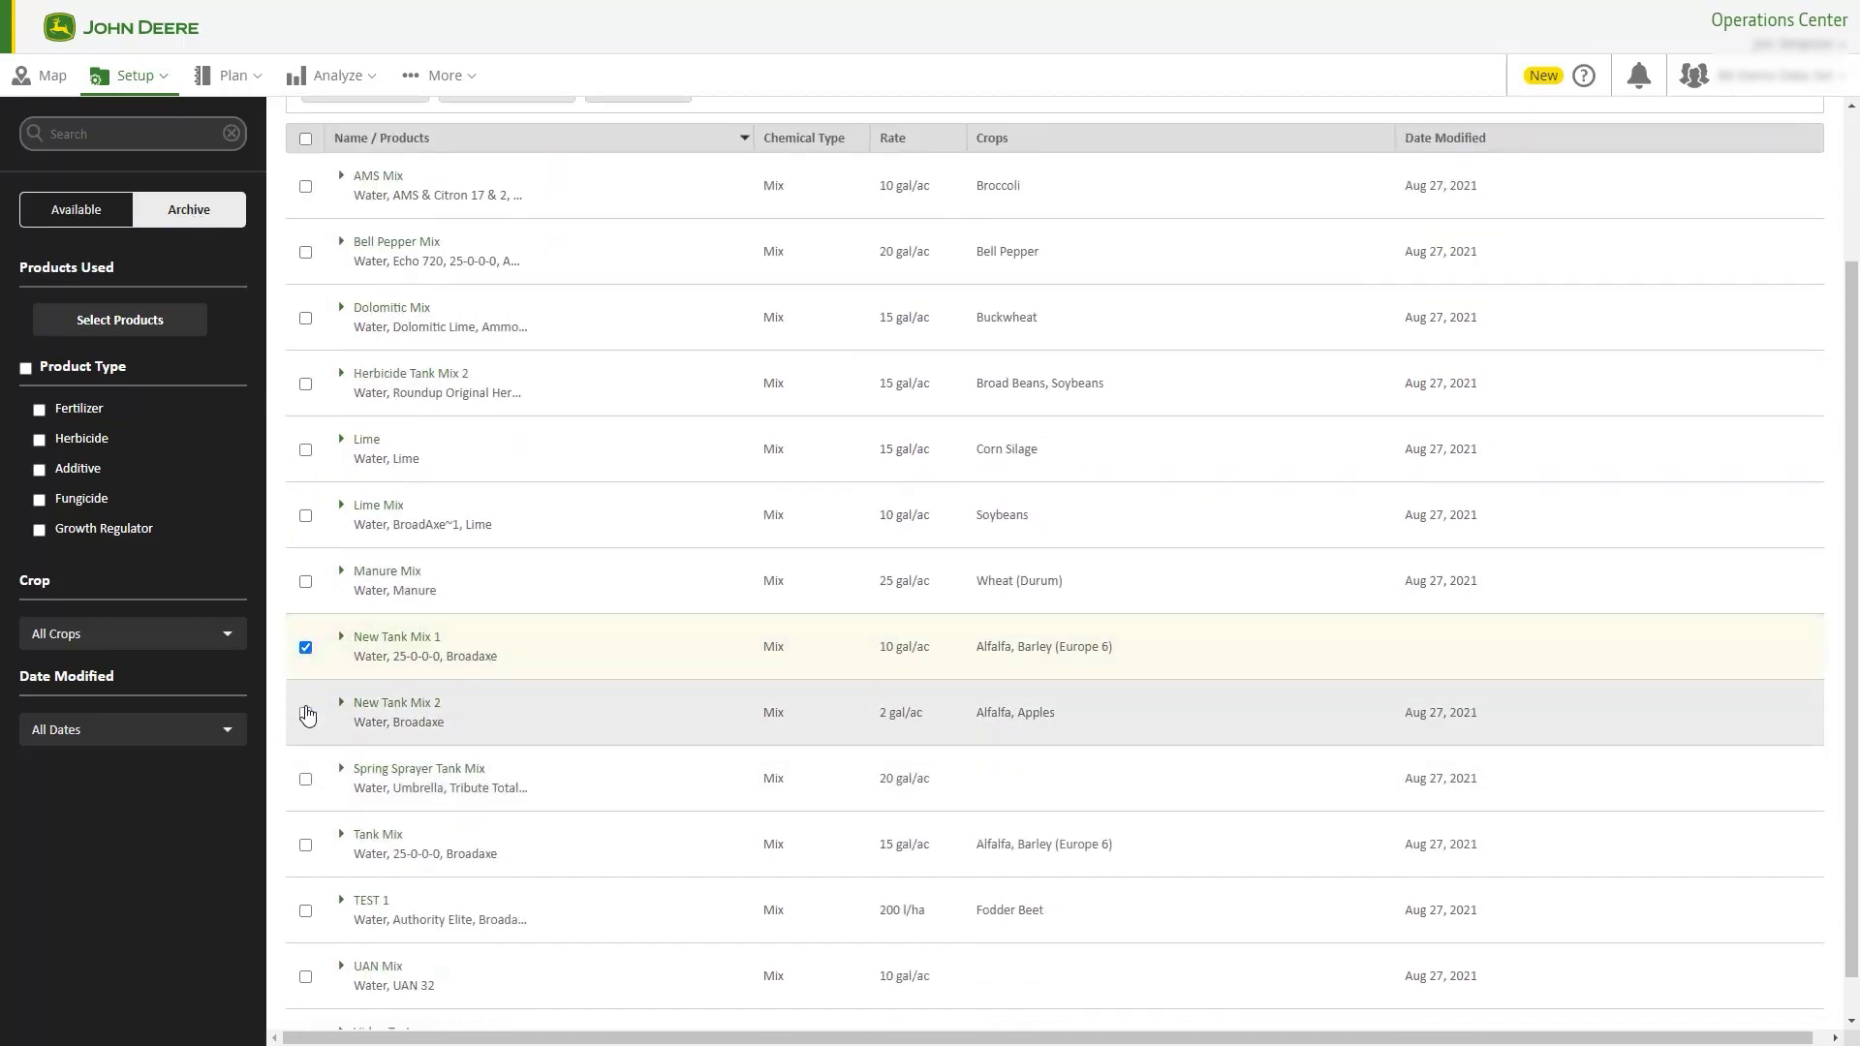
{"action": "left_click", "coordinate": [305, 715]}
{"action": "scroll", "coordinate": [623, 527], "scroll_direction": "up", "scroll_amount": 2}
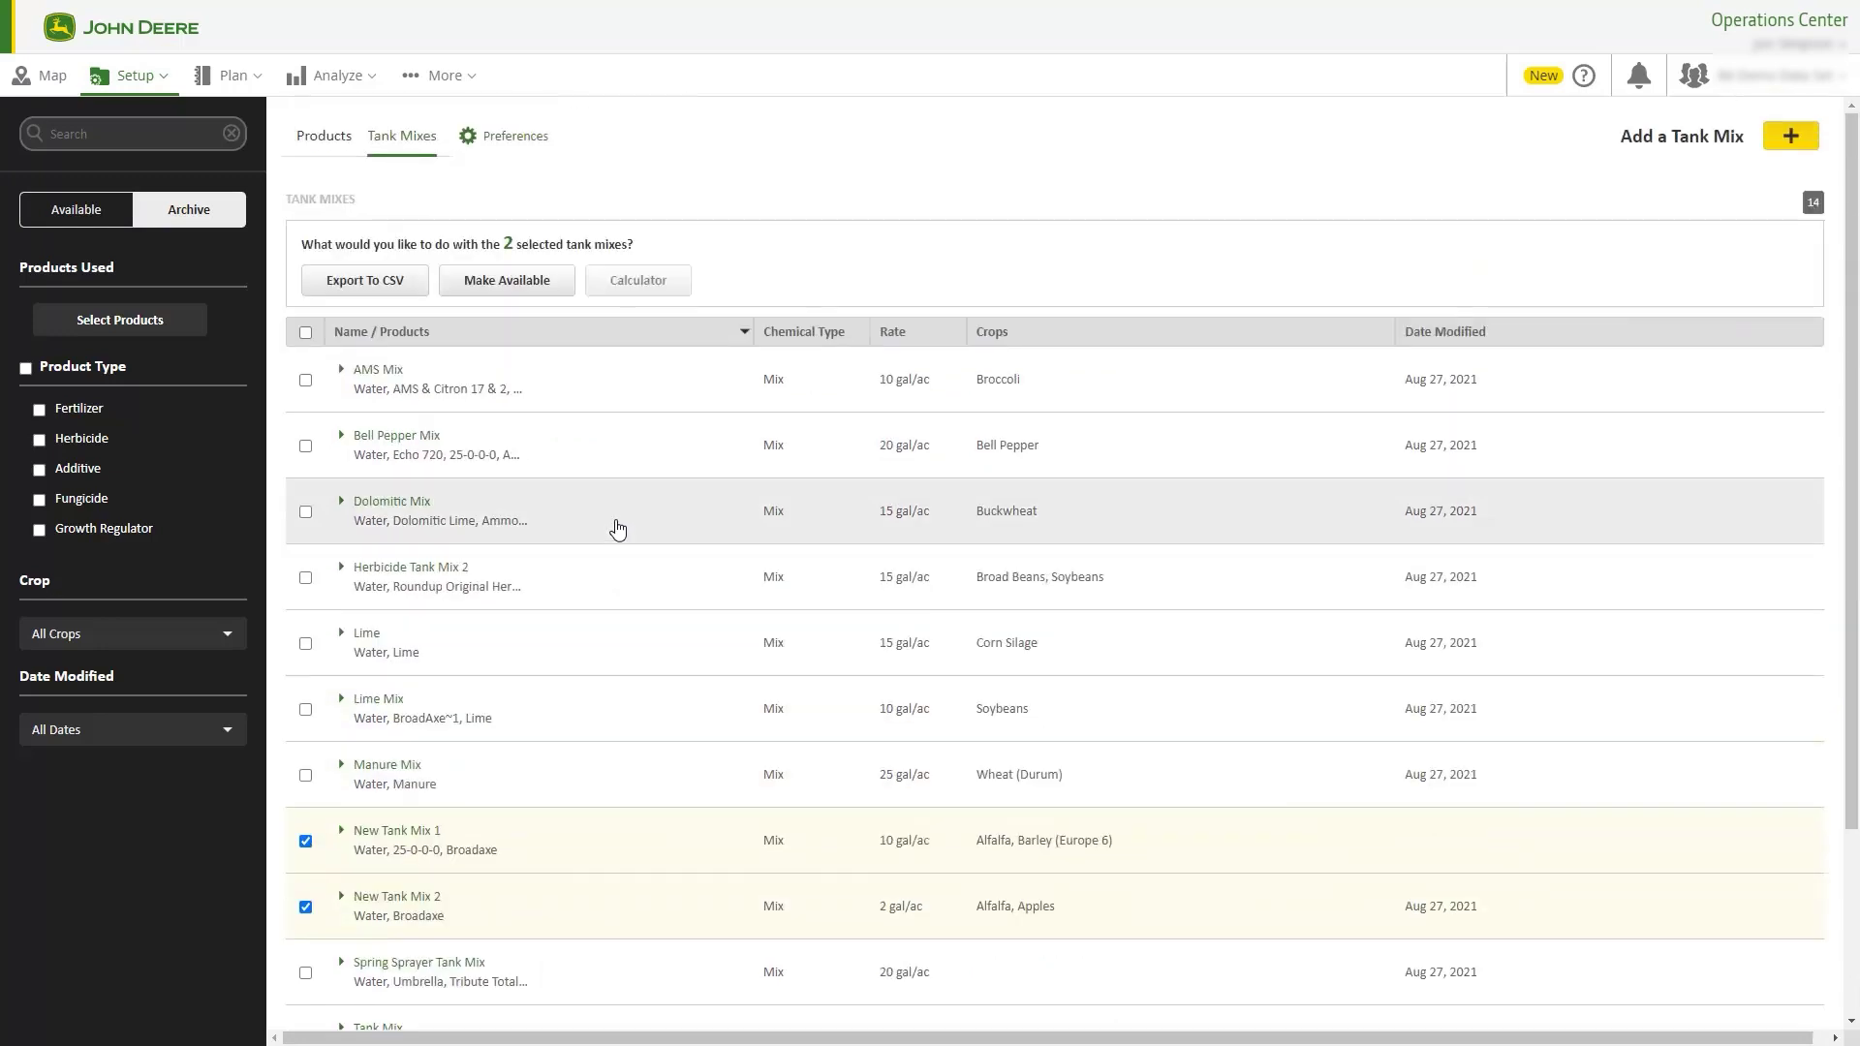
{"action": "left_click", "coordinate": [494, 286]}
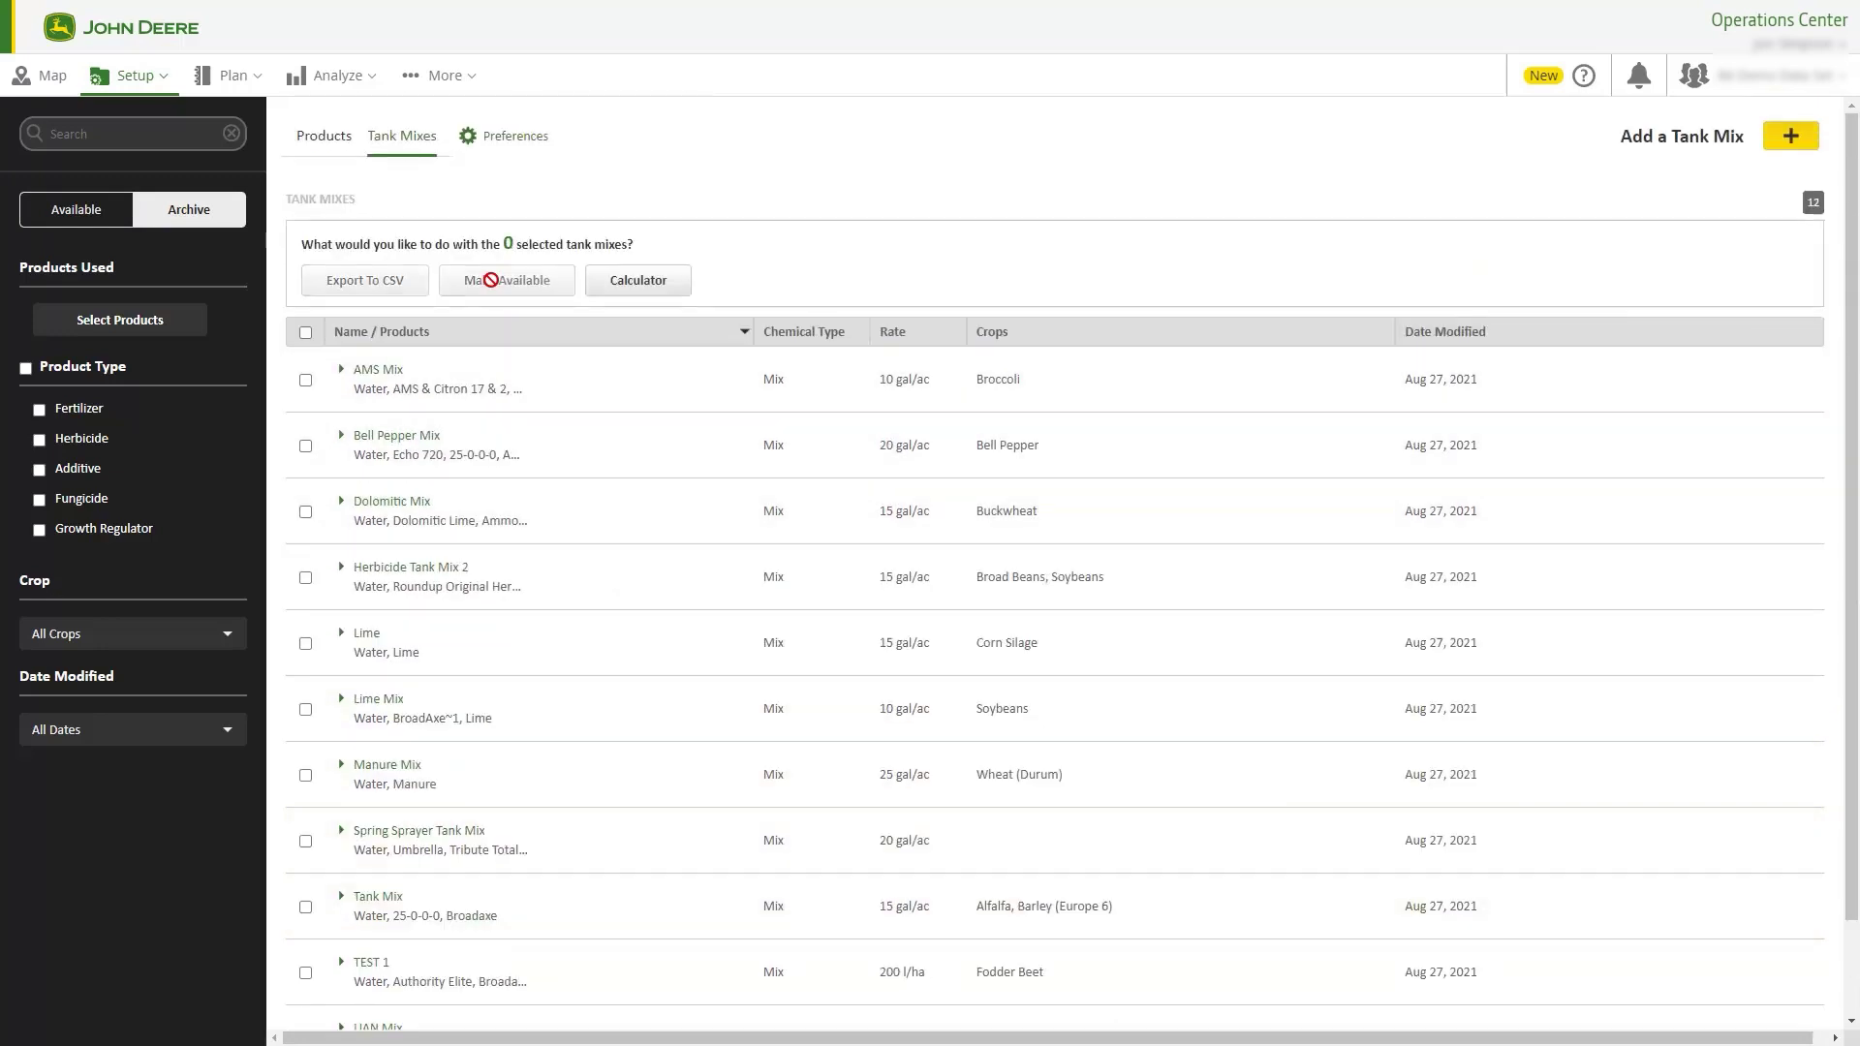
{"action": "left_click", "coordinate": [81, 213]}
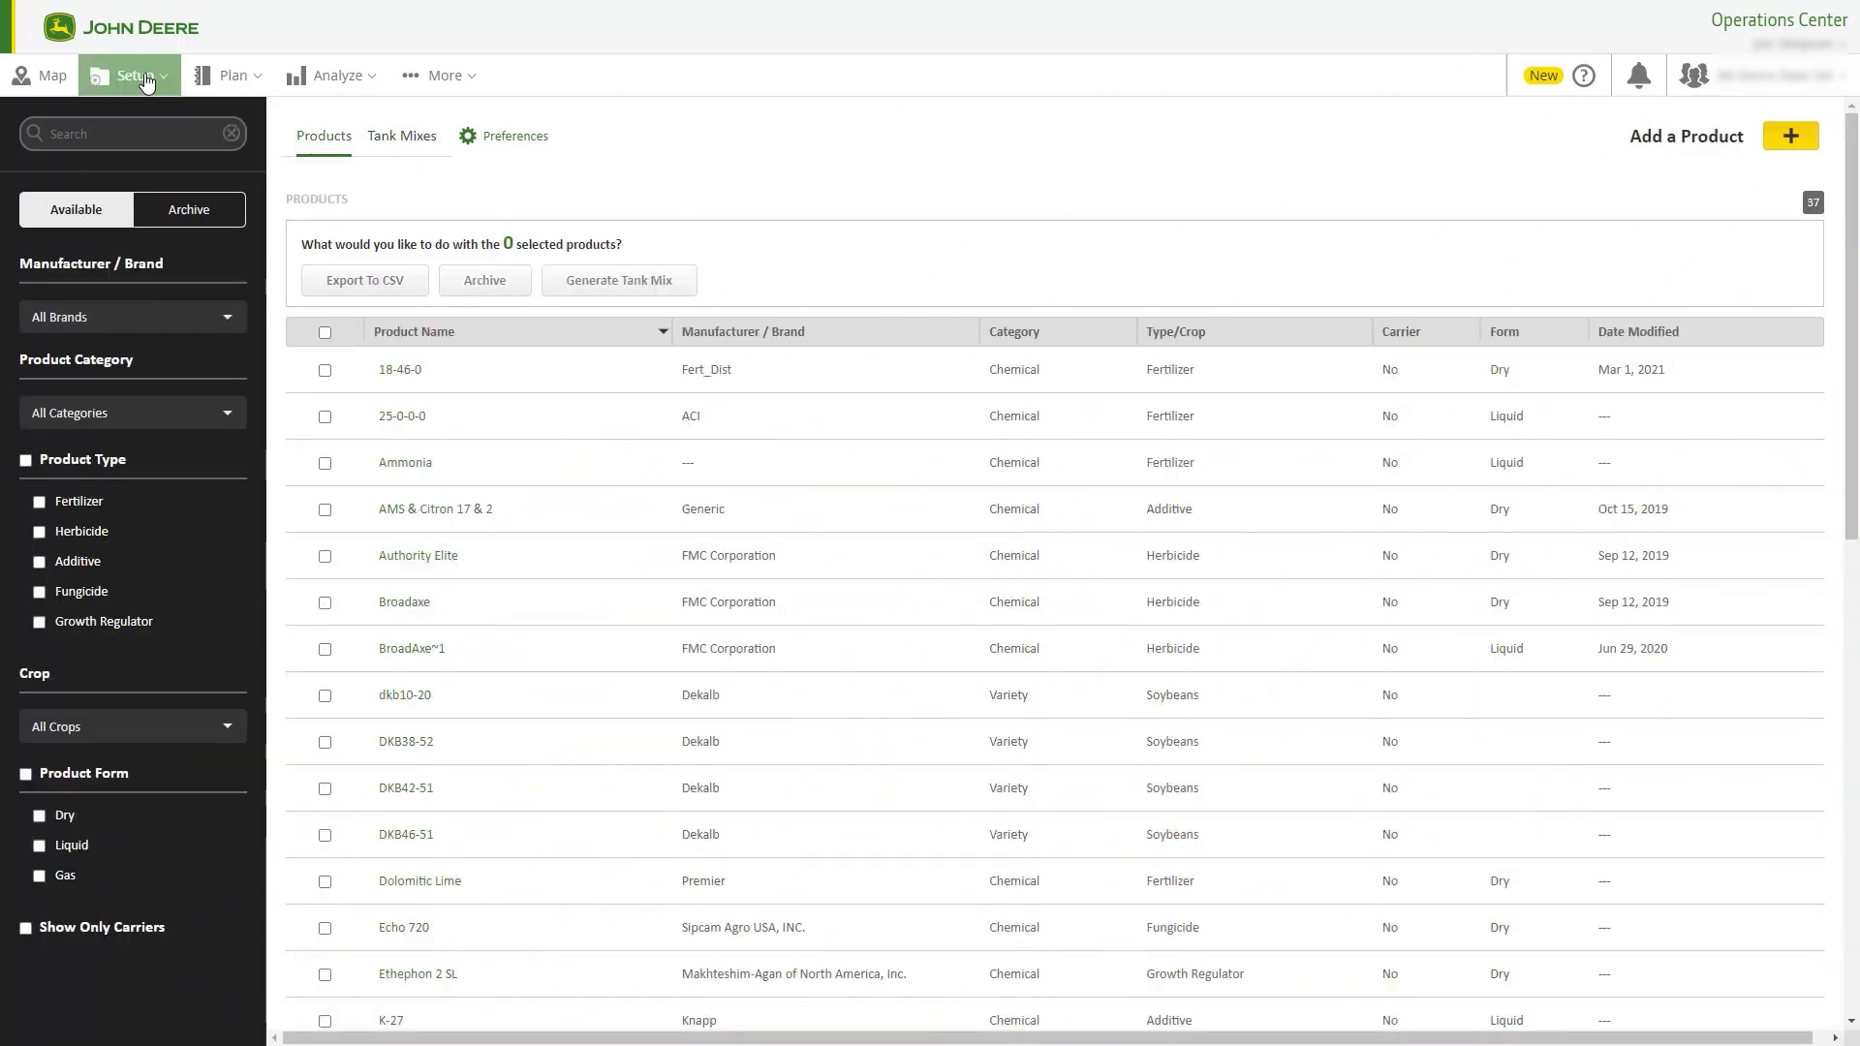
{"action": "left_click", "coordinate": [146, 83]}
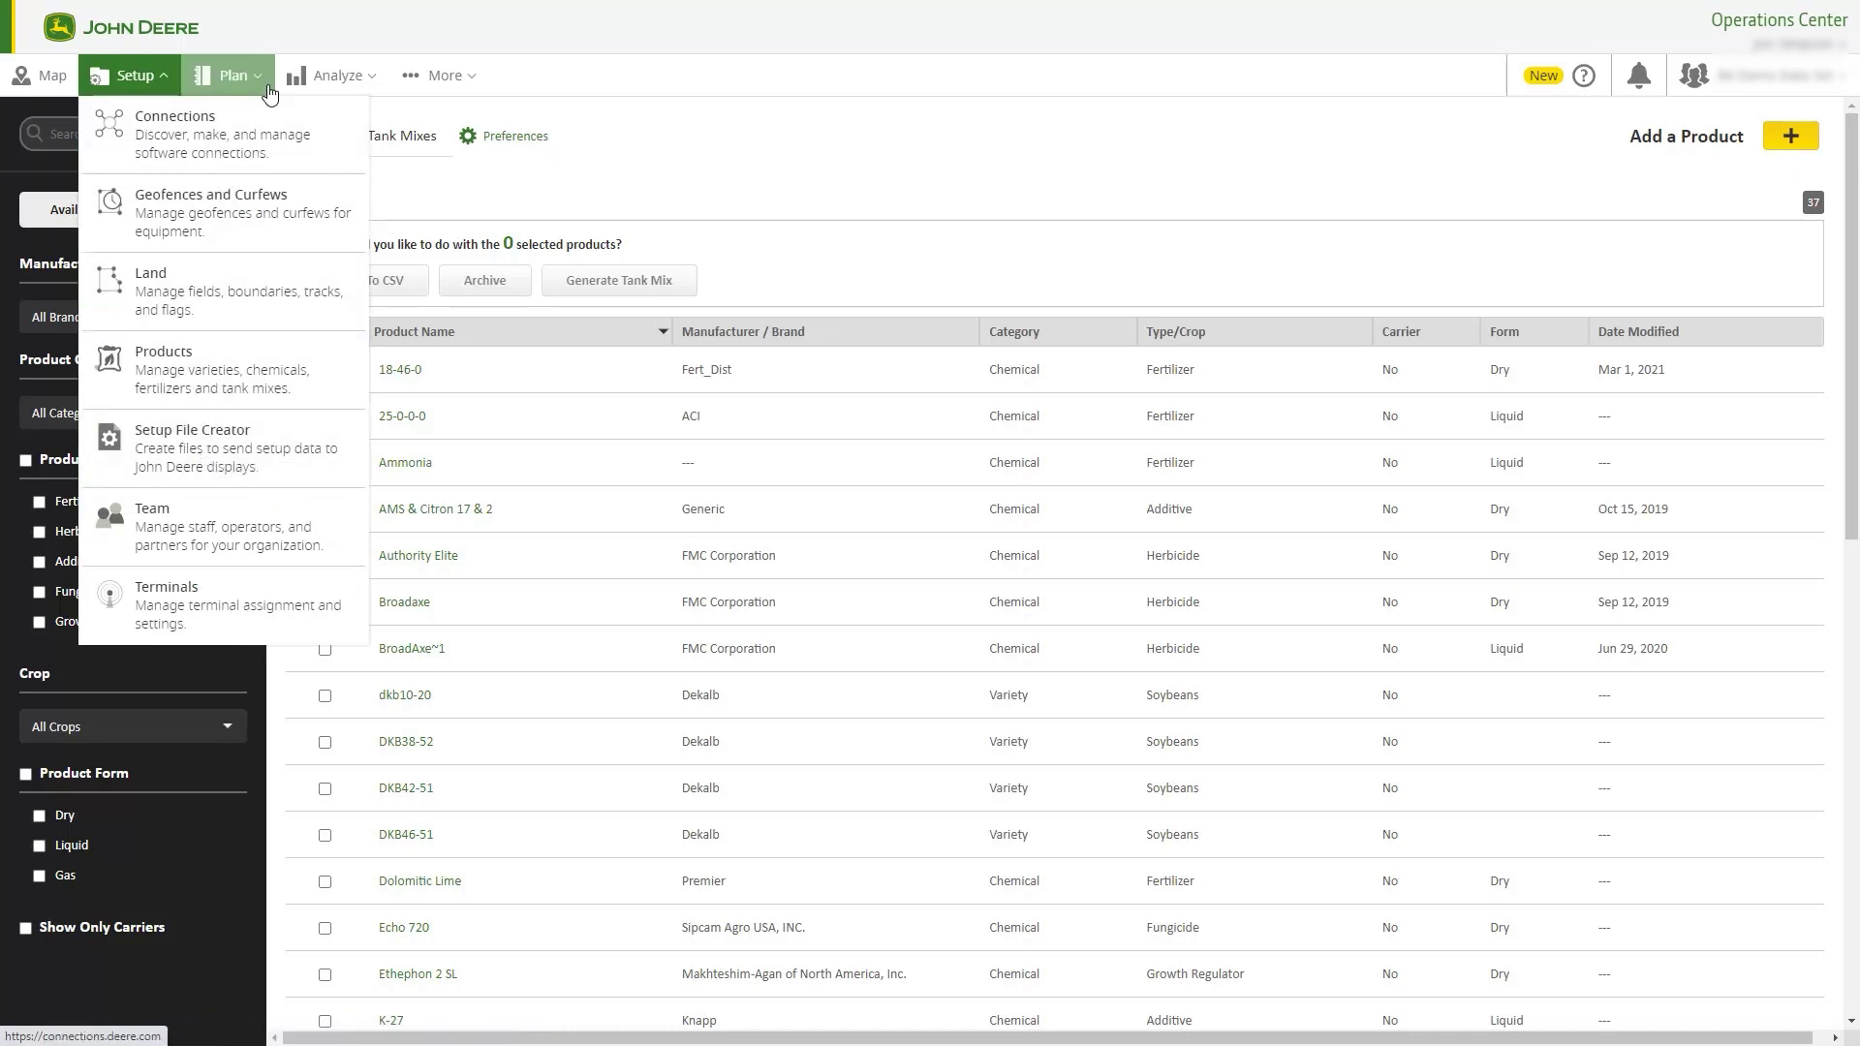
{"action": "left_click", "coordinate": [238, 86]}
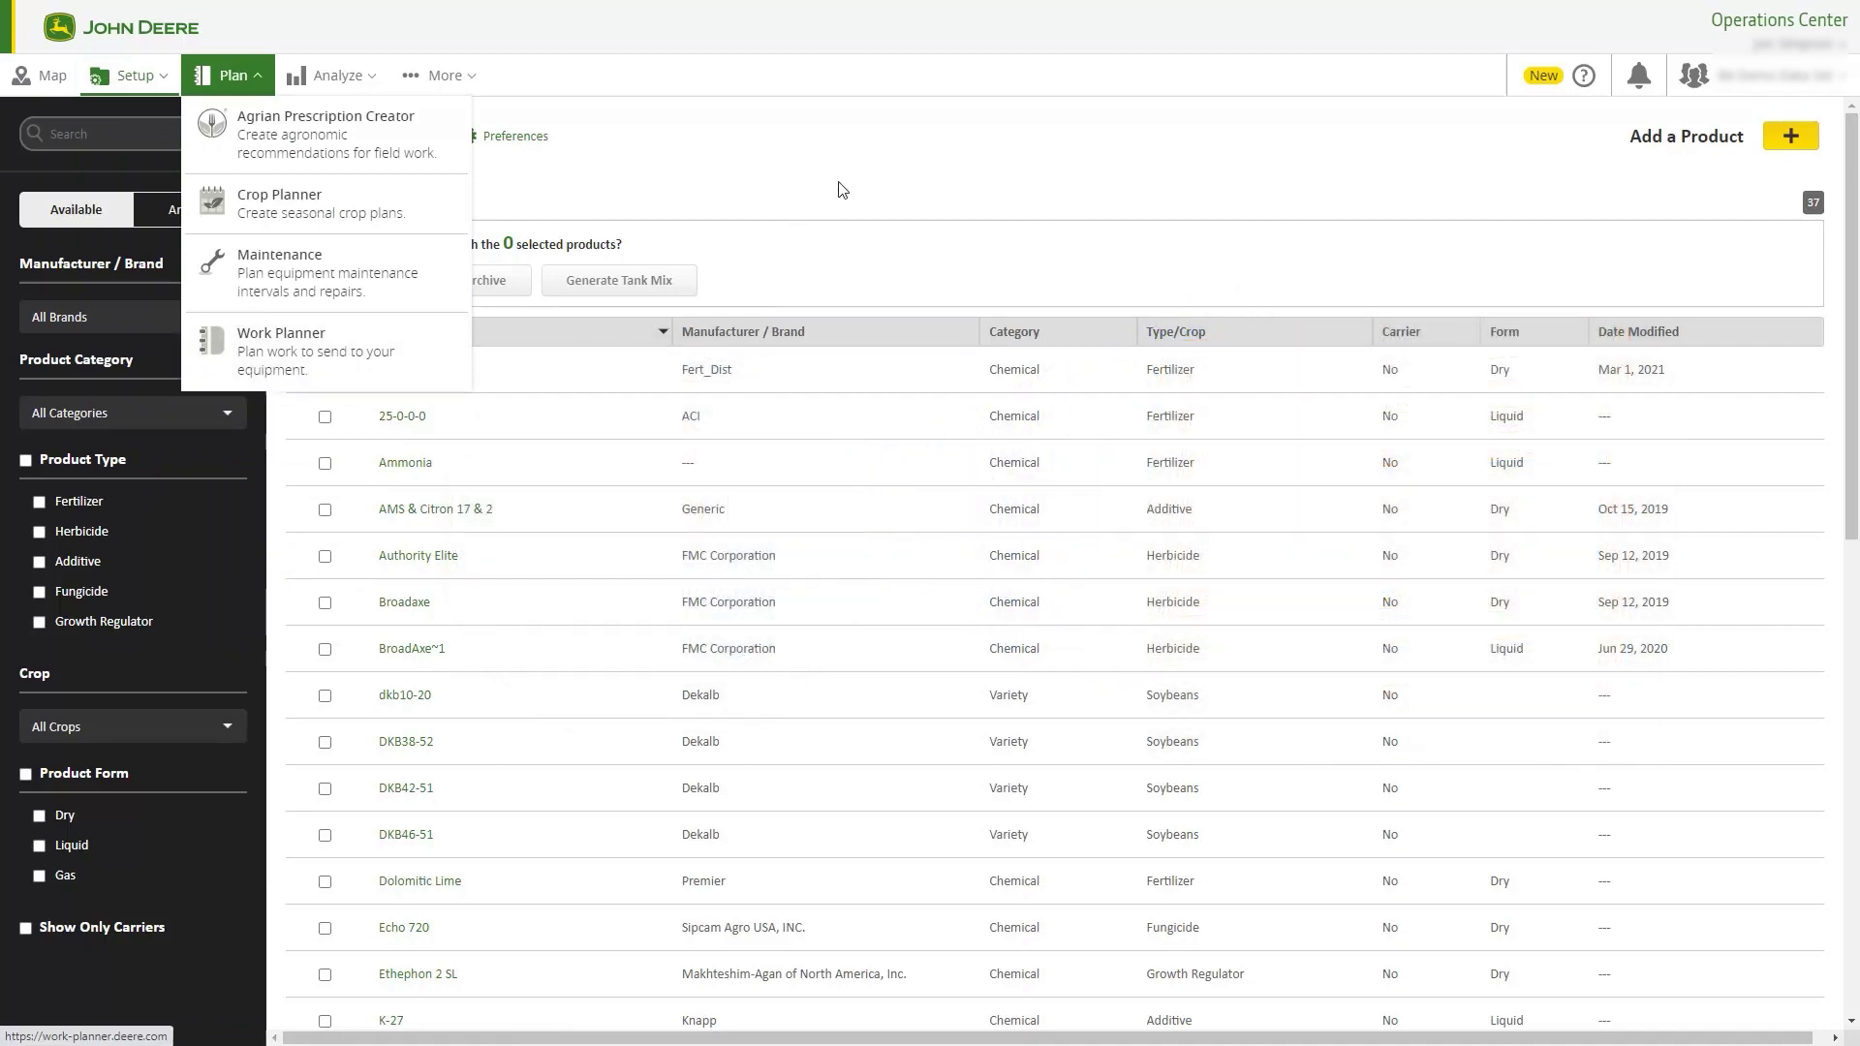
{"action": "left_click", "coordinate": [865, 170]}
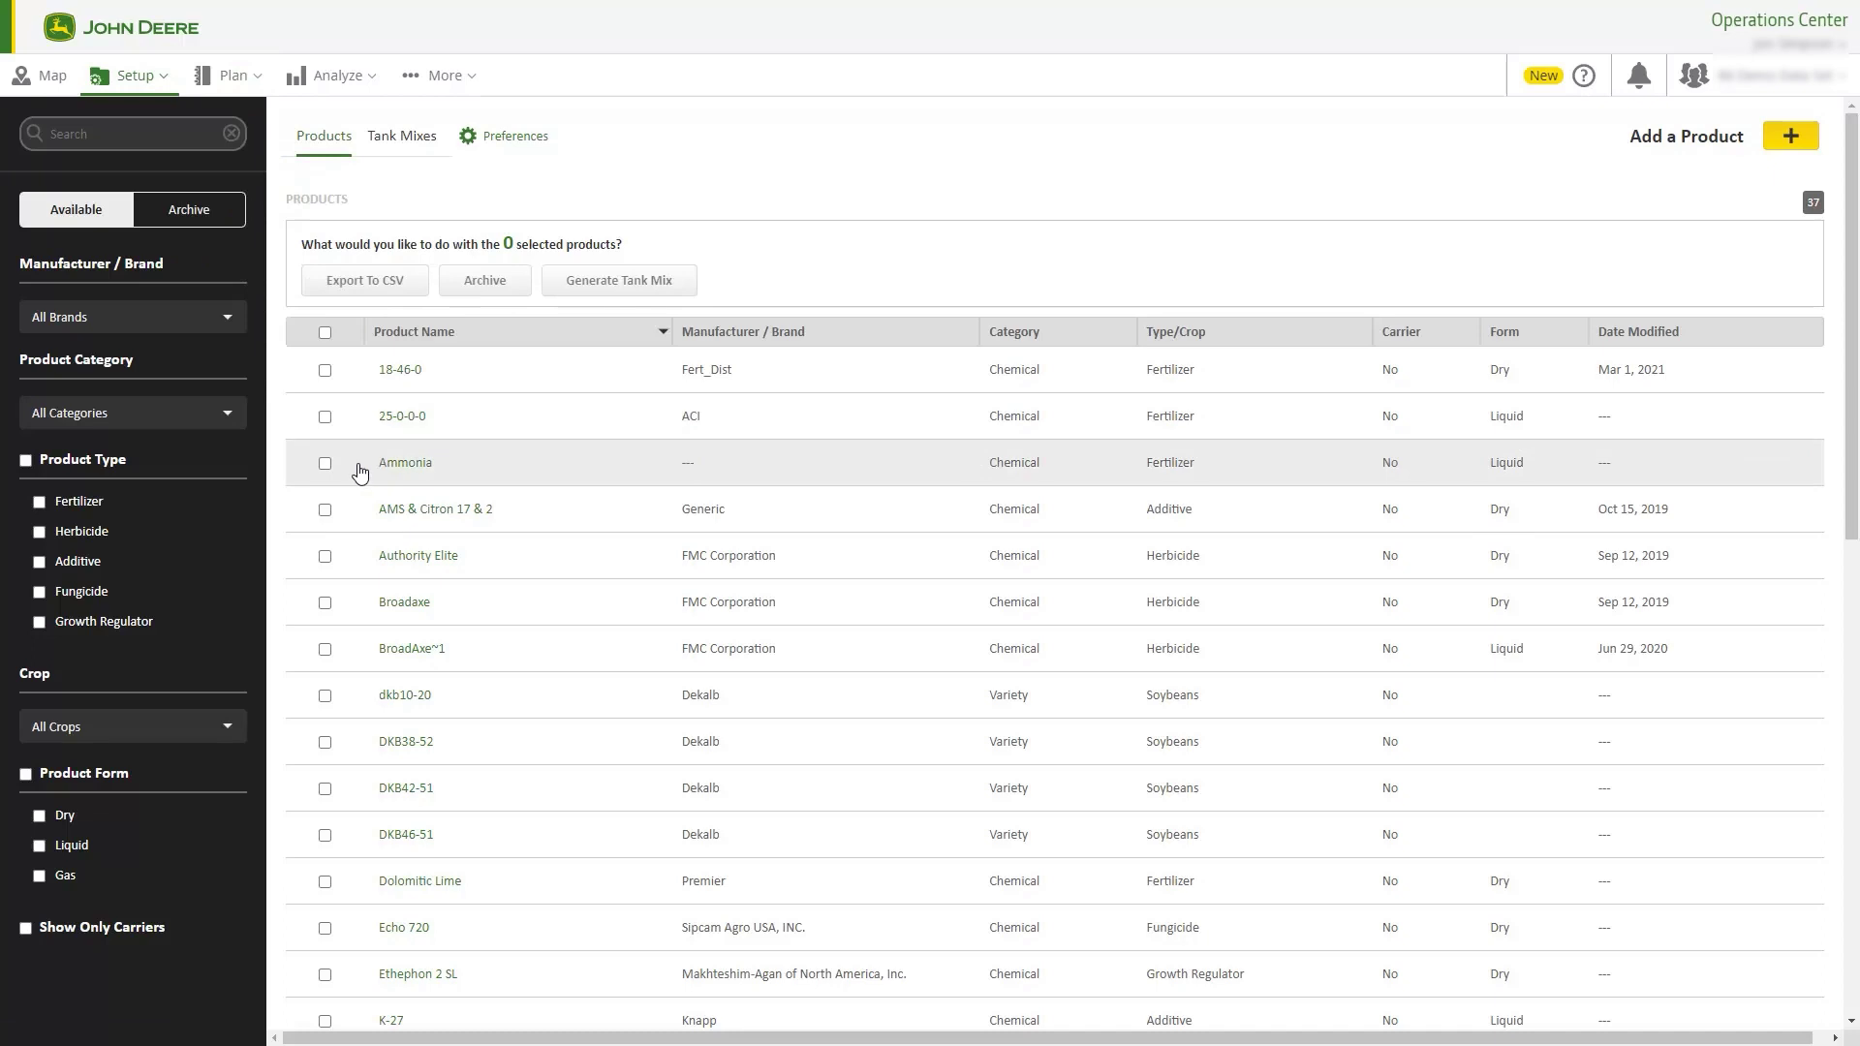
Step: Export the product AMS & Citron 17 & 2 to CSV
{"action": "left_click", "coordinate": [325, 512]}
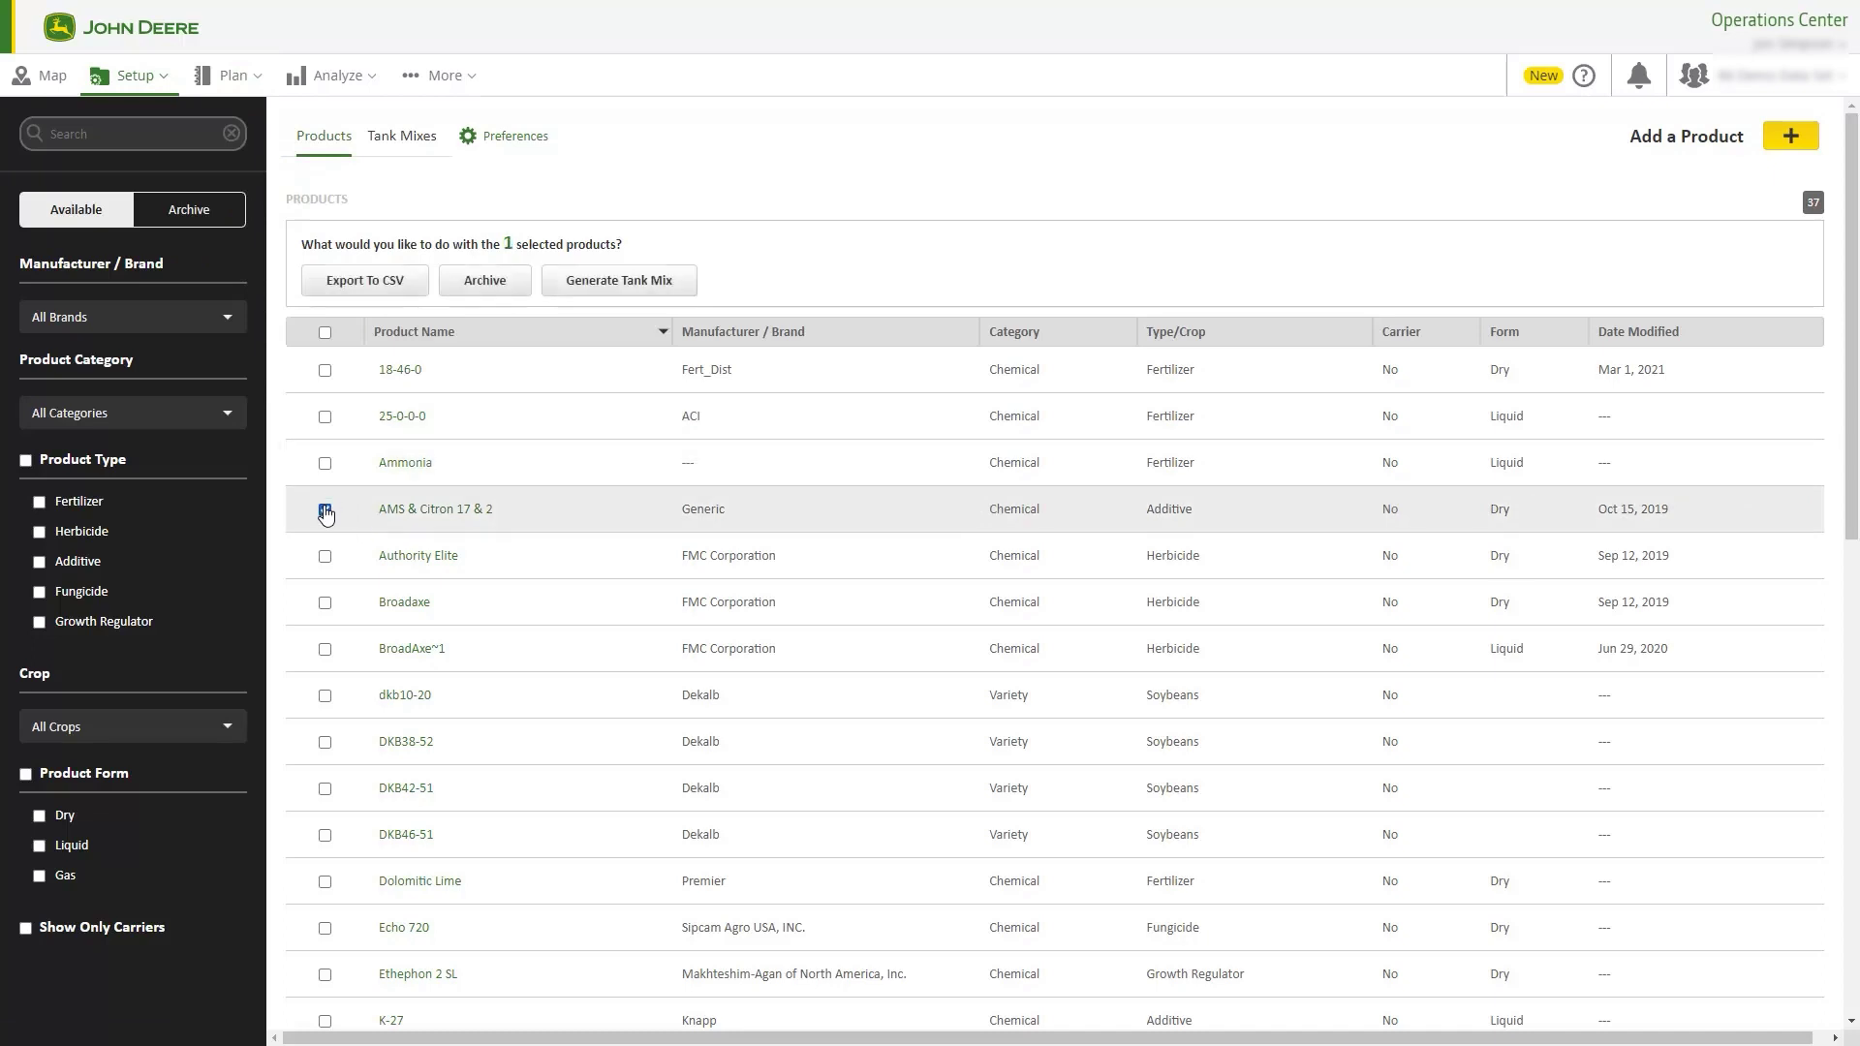
{"action": "left_click", "coordinate": [388, 284]}
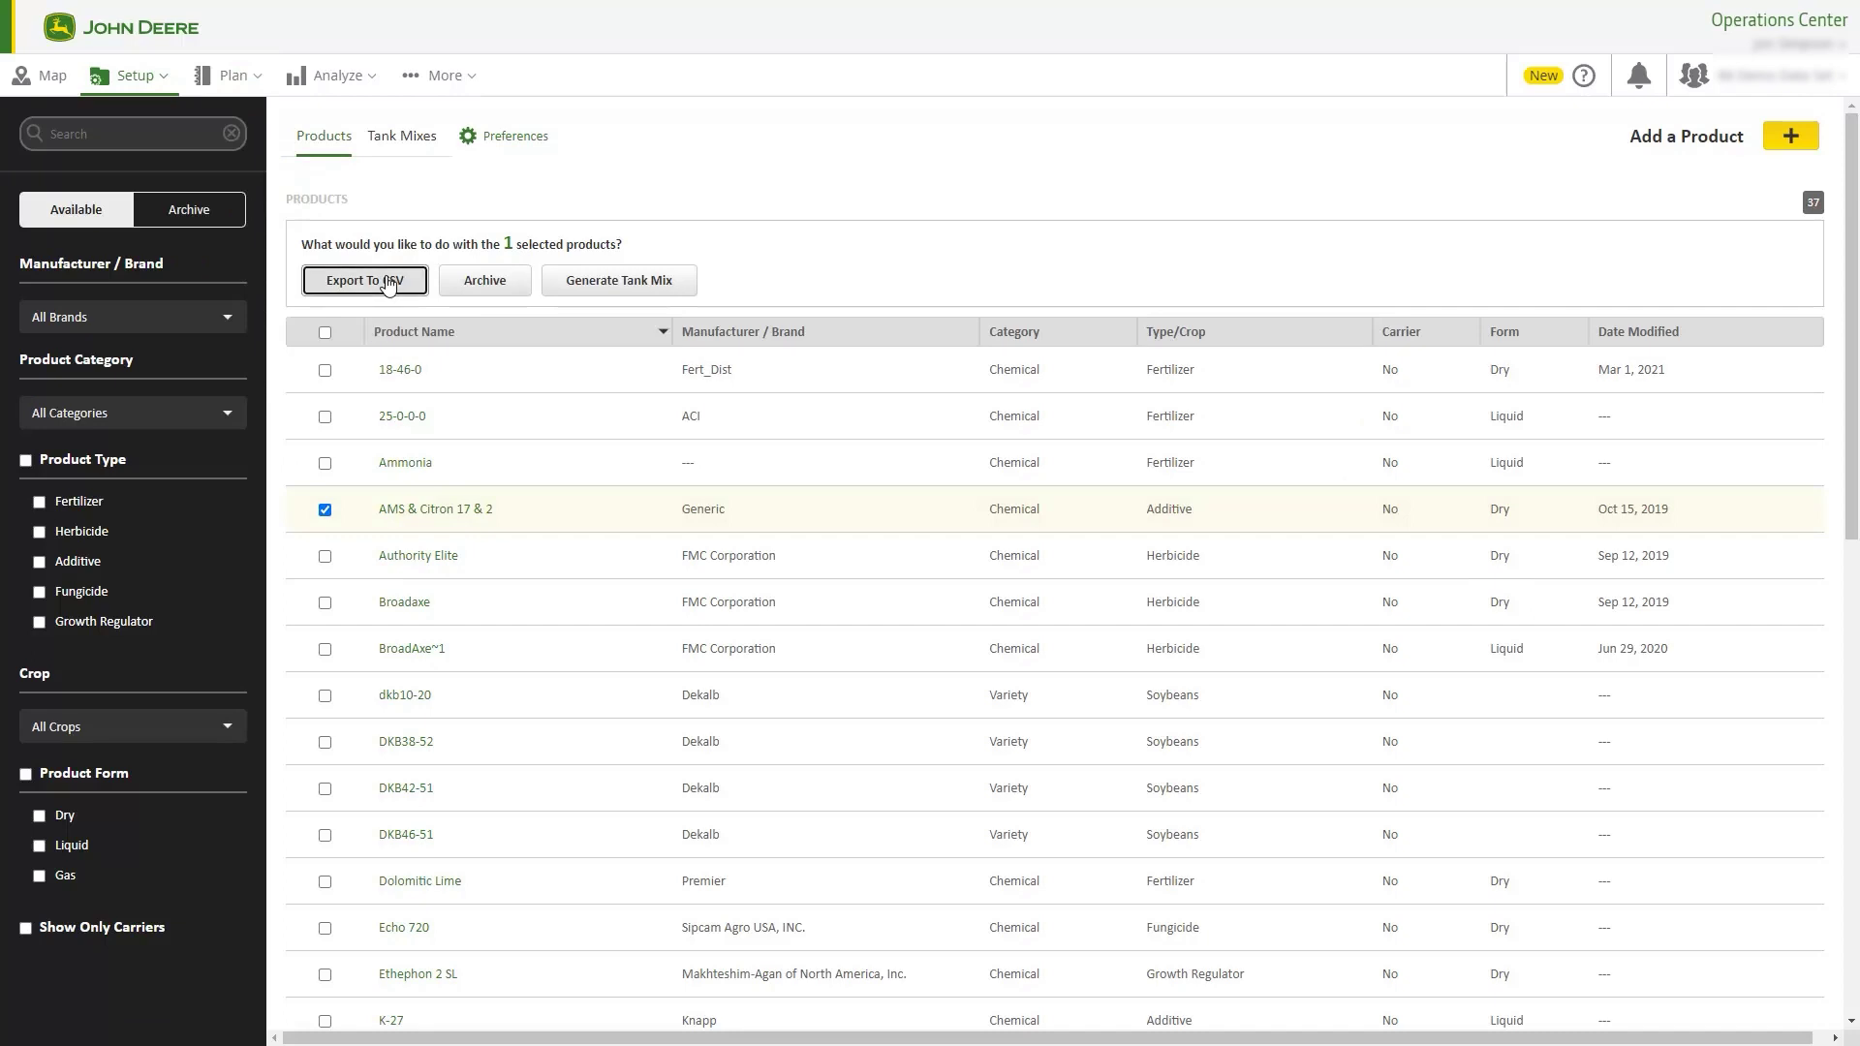